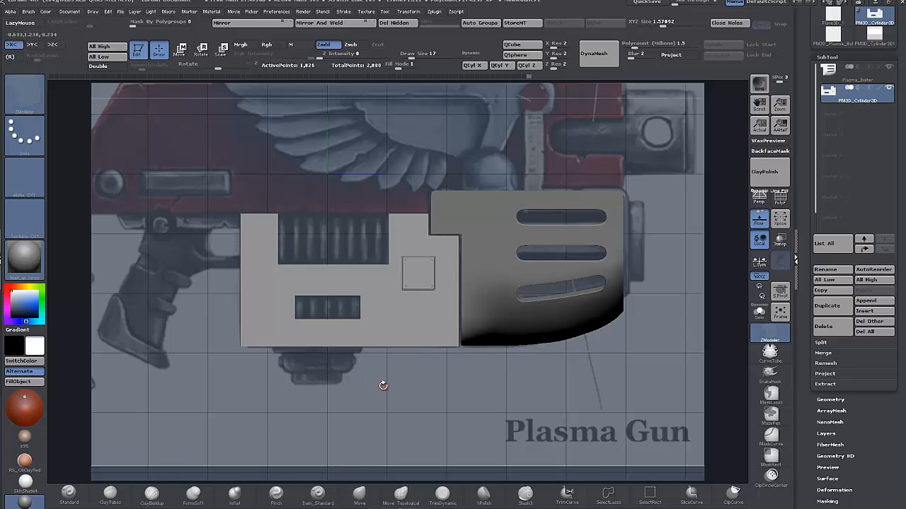
- Hide the floor grid, isolate the notched body subtool and show its polyframe
click(759, 224)
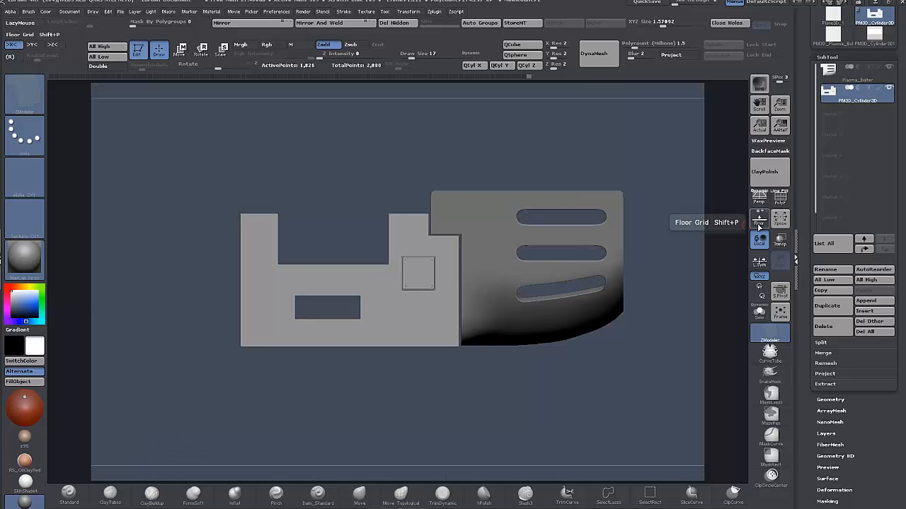
click(760, 314)
click(780, 200)
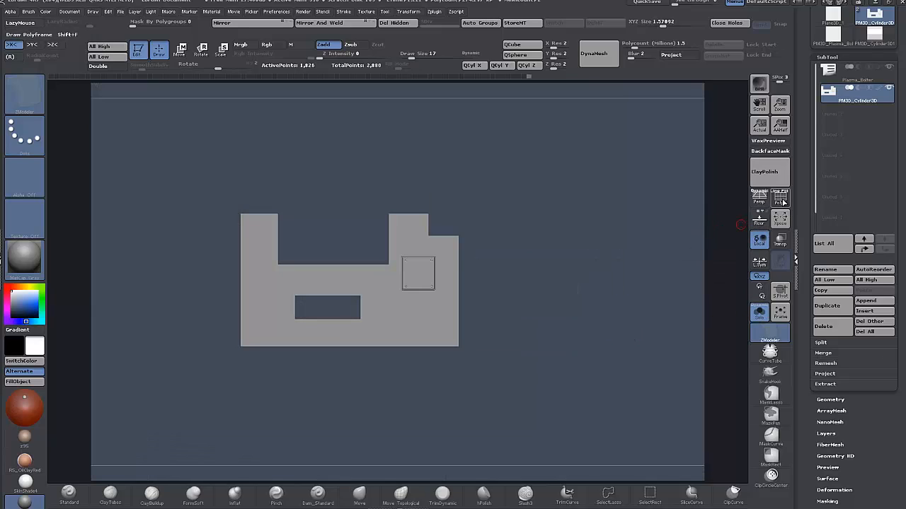
drag(615, 297, 400, 223)
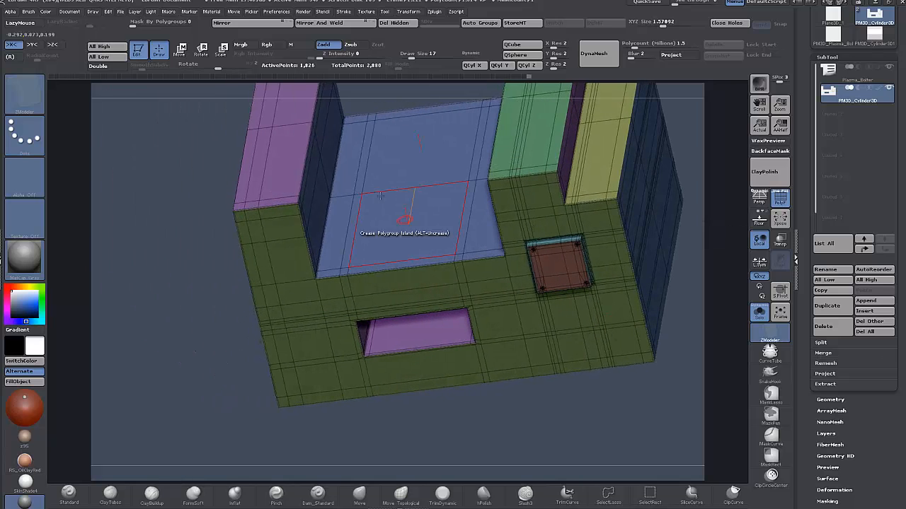
- Turn on the dynamic subdivision preview for the body and switch its material to SkinShade4
drag(539, 419, 563, 423)
key(d)
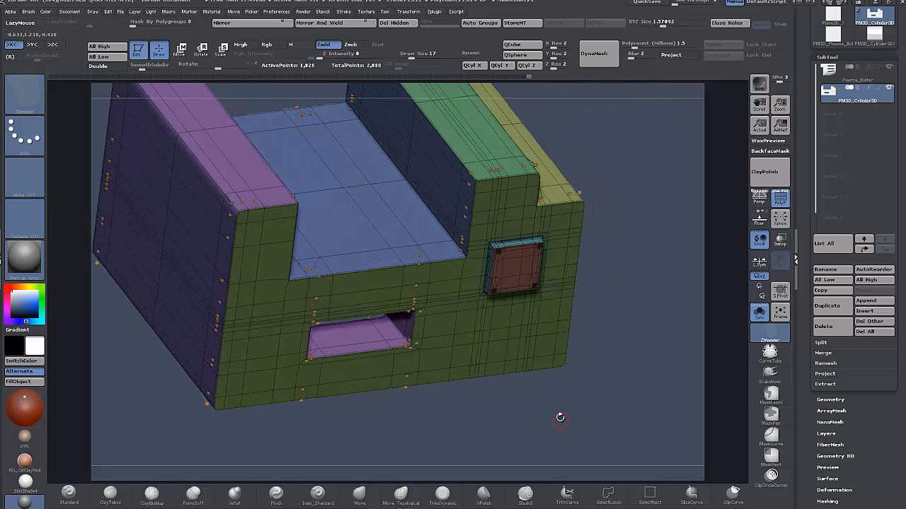
click(24, 486)
mouse_move(577, 433)
mouse_down()
mouse_move(564, 437)
mouse_move(581, 428)
mouse_up()
drag(532, 400, 525, 427)
drag(229, 351, 212, 364)
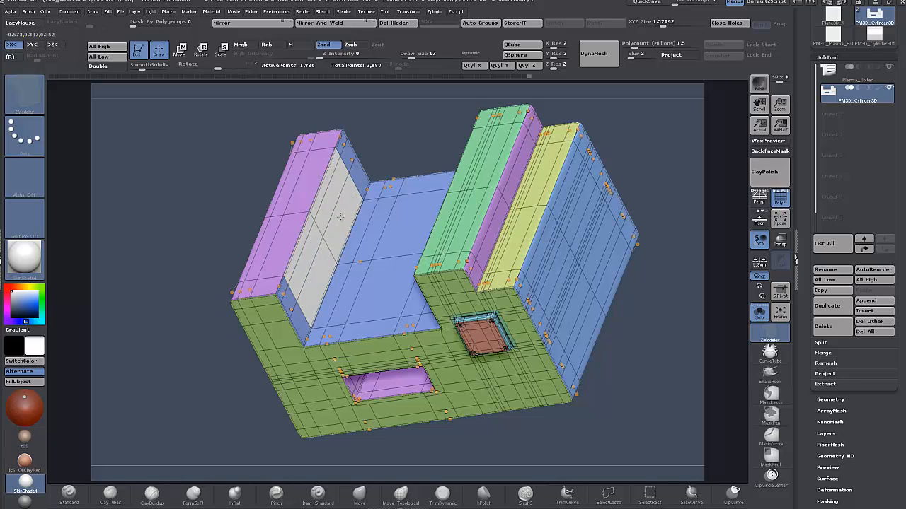
- Mark the inner wall and floor faces of the large upper notch as a temporary polygroup
alt+drag(340, 217, 376, 270)
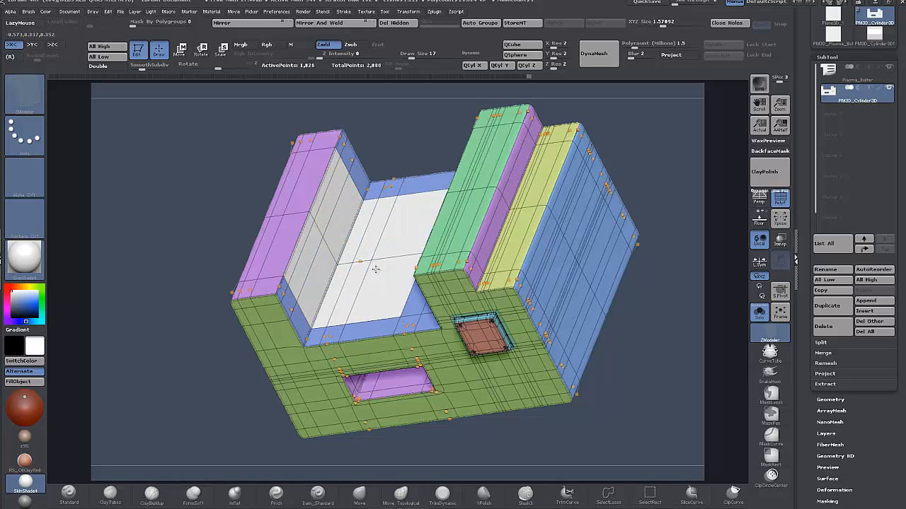
drag(106, 296, 167, 292)
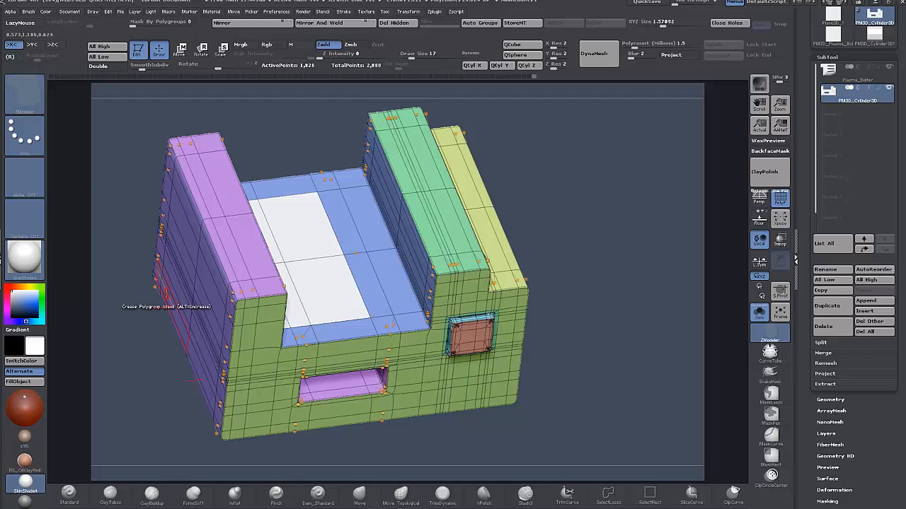
click(336, 230)
mouse_move(318, 241)
alt+mouse_down()
mouse_move(389, 208)
mouse_move(396, 188)
mouse_move(392, 207)
alt+mouse_up()
mouse_move(639, 318)
mouse_down()
mouse_move(626, 324)
mouse_move(587, 311)
mouse_move(598, 300)
mouse_up()
- Recess the marked notch faces into the body using the QMesh polygon action with the A Single Poly target
key(space)
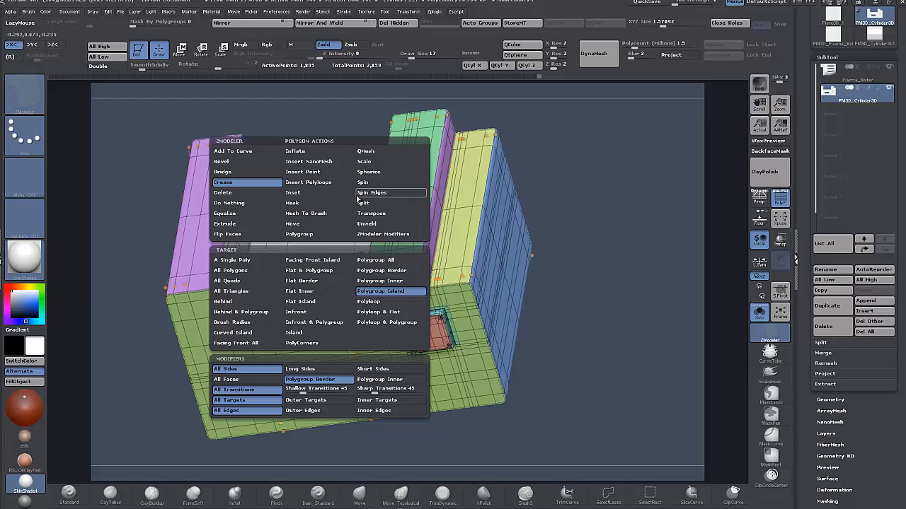
click(375, 151)
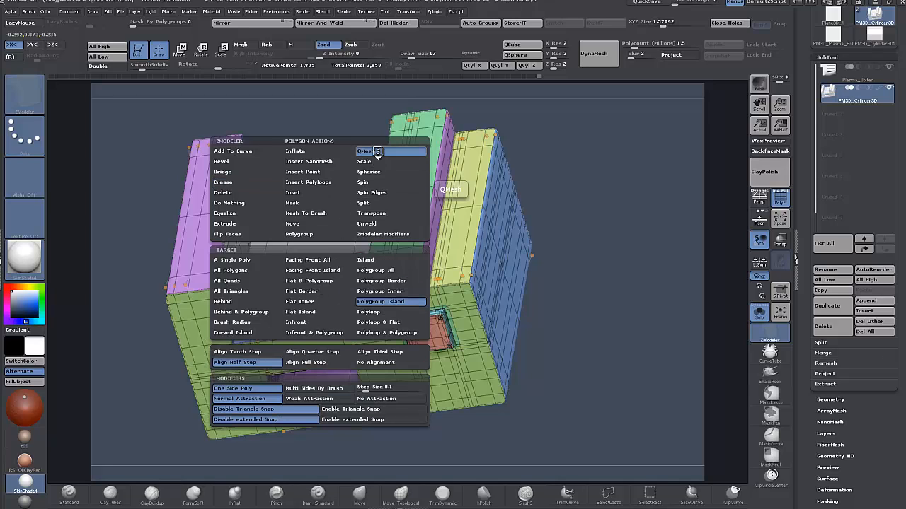
click(225, 261)
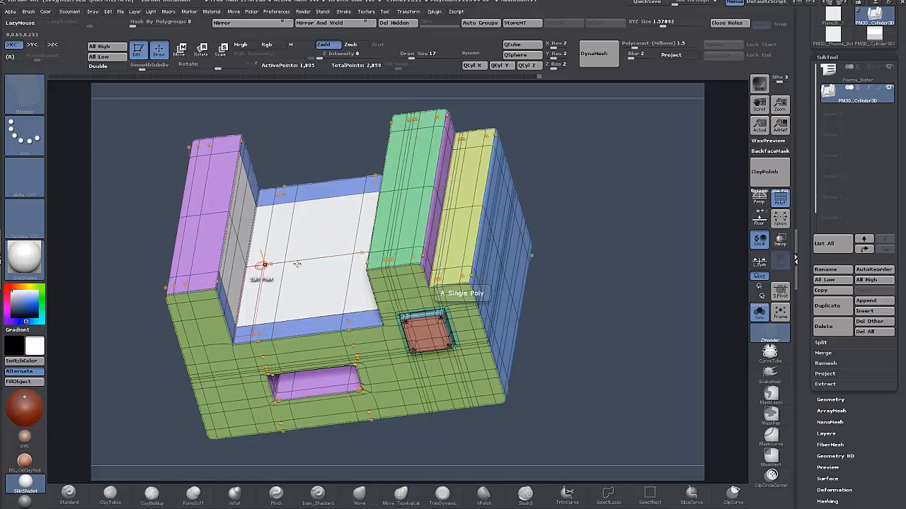
drag(302, 270, 311, 298)
drag(578, 420, 547, 369)
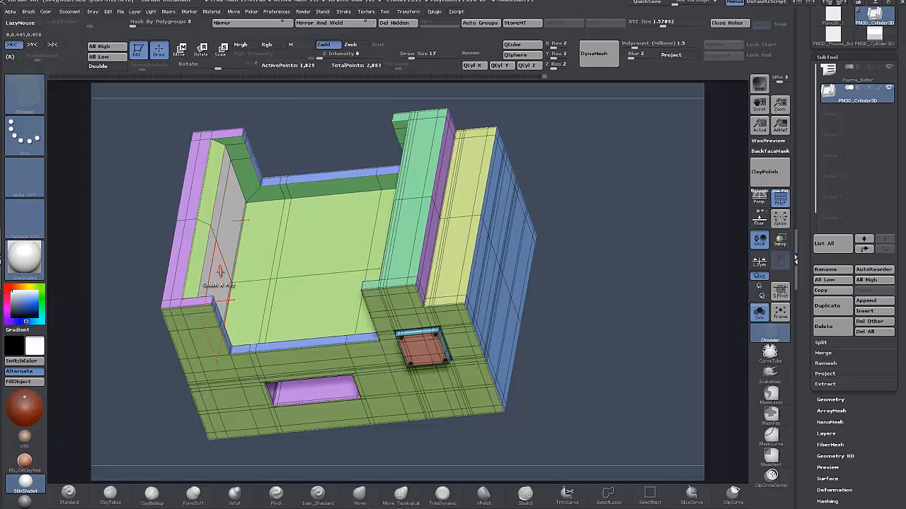
- Move the recess's inner face on the purple-topped side wall outward to thin the wall, and check the smoothed shape
key(space)
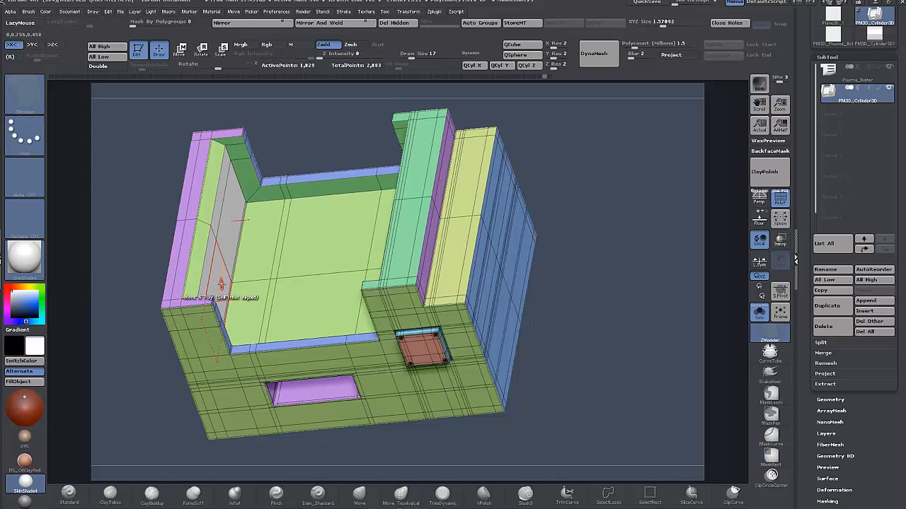
click(221, 287)
drag(221, 287, 215, 308)
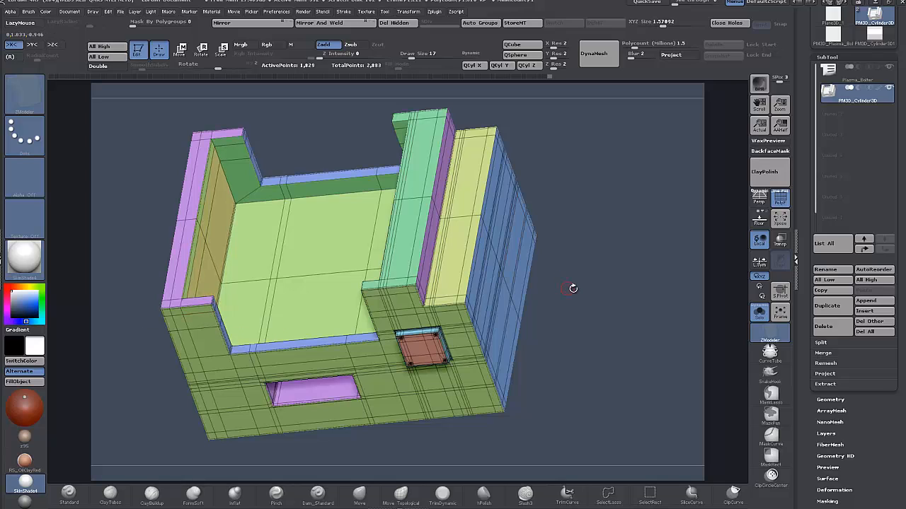
mouse_move(573, 288)
mouse_down()
mouse_move(596, 286)
mouse_move(571, 277)
mouse_up()
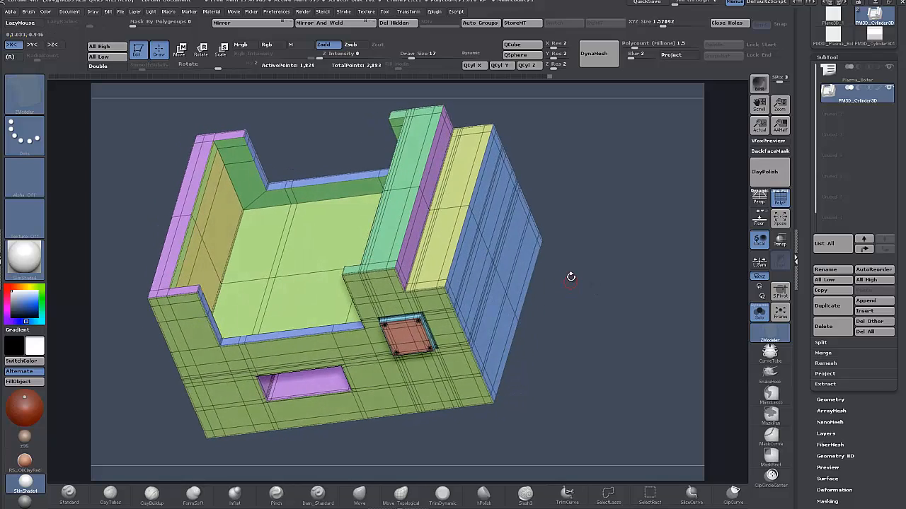
key(d)
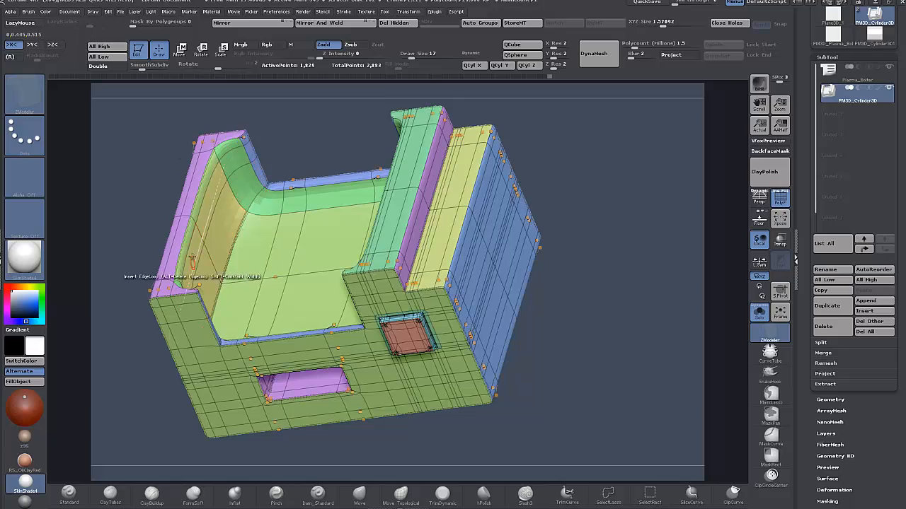
key(shift+d)
- Set the edge action to Crease with the Edge target and crease the recess's inner border edges on the taller wall
drag(621, 317, 617, 275)
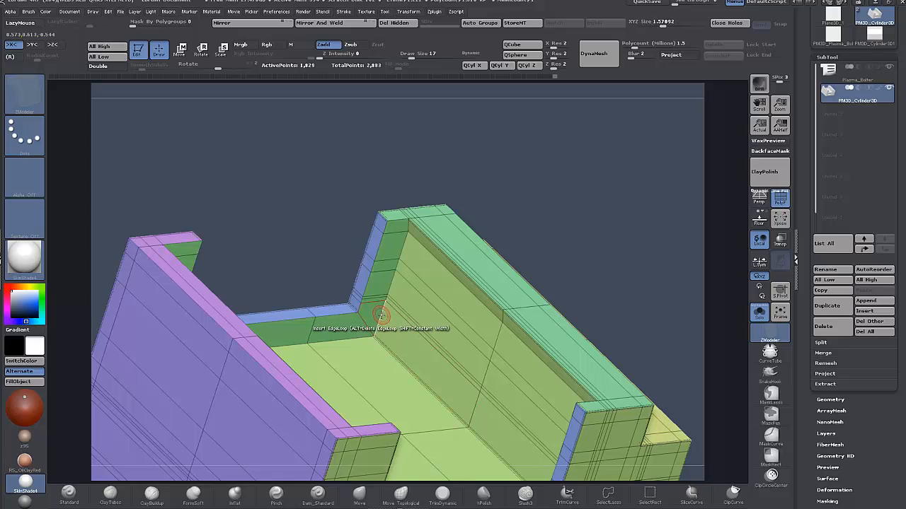
key(space)
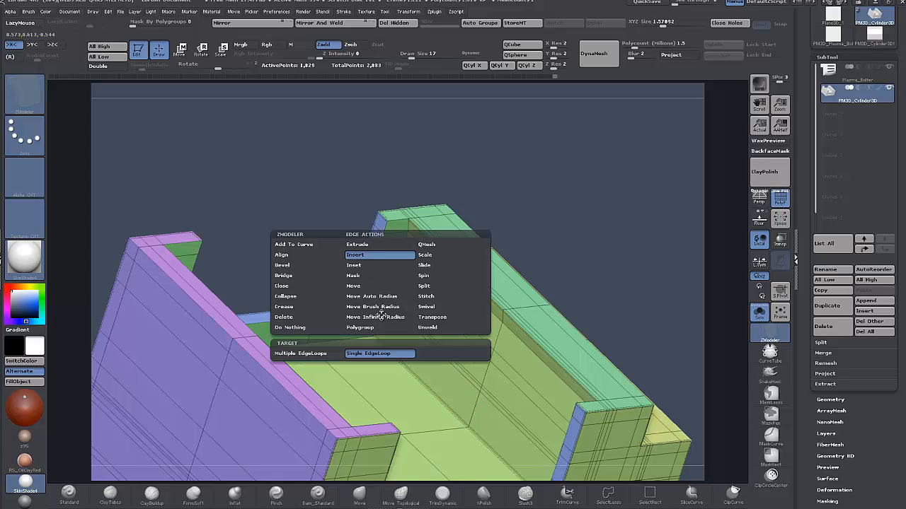
click(284, 306)
click(316, 355)
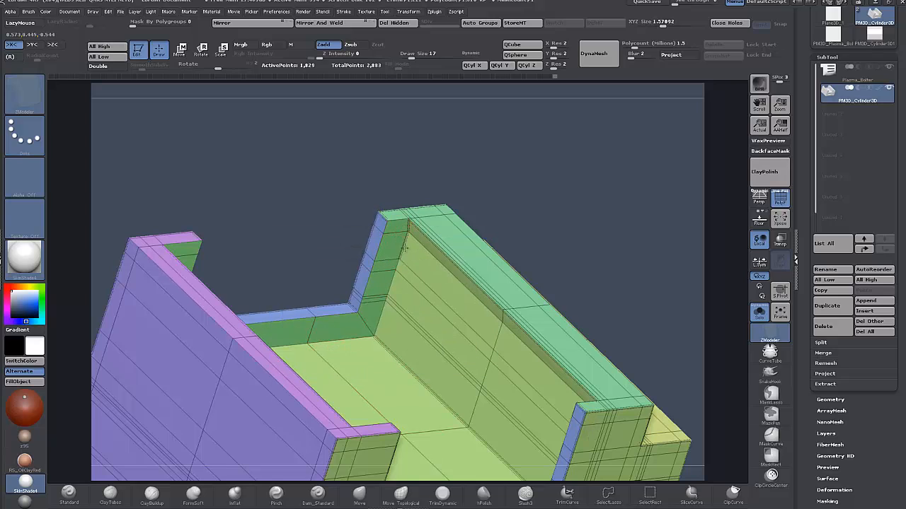
ctrl+right_drag(406, 257, 540, 348)
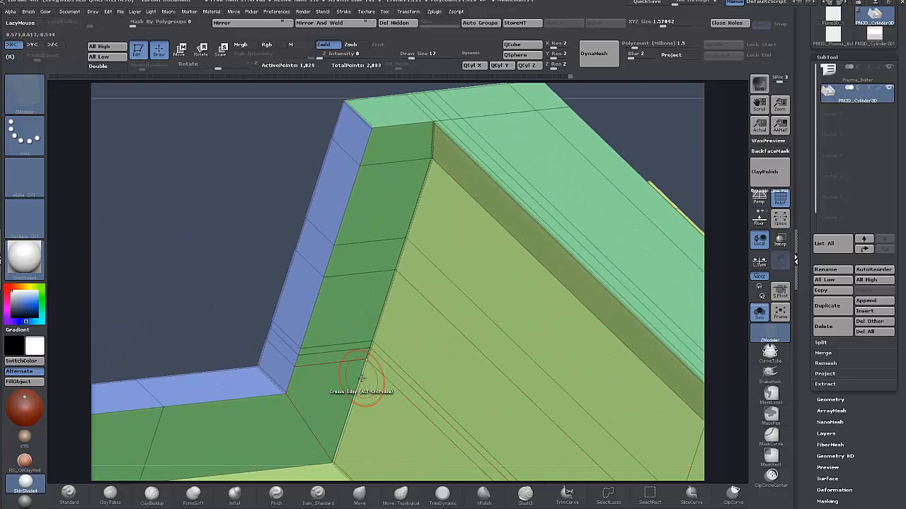
alt+right_drag(217, 290, 318, 65)
drag(659, 155, 669, 182)
drag(361, 180, 184, 163)
drag(260, 163, 309, 170)
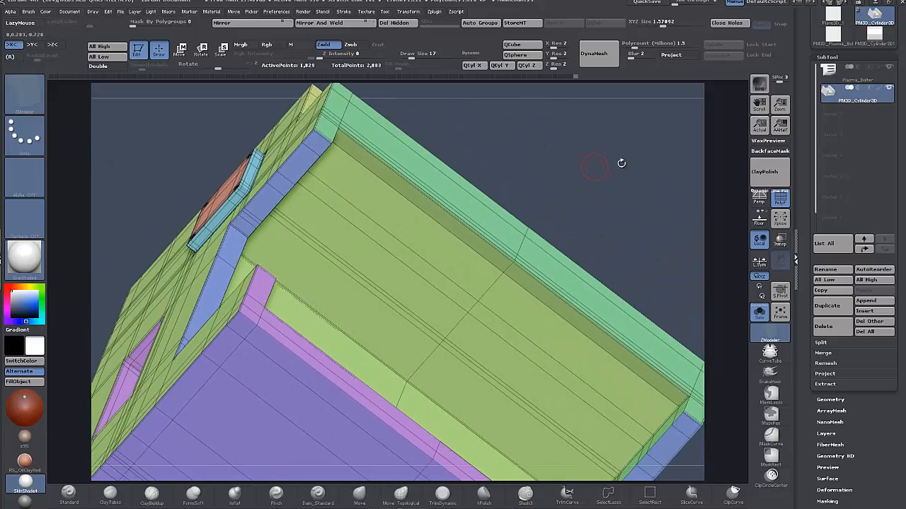
- Crease the remaining inner border edges along the recess floor and the purple-topped side wall
drag(621, 162, 767, 113)
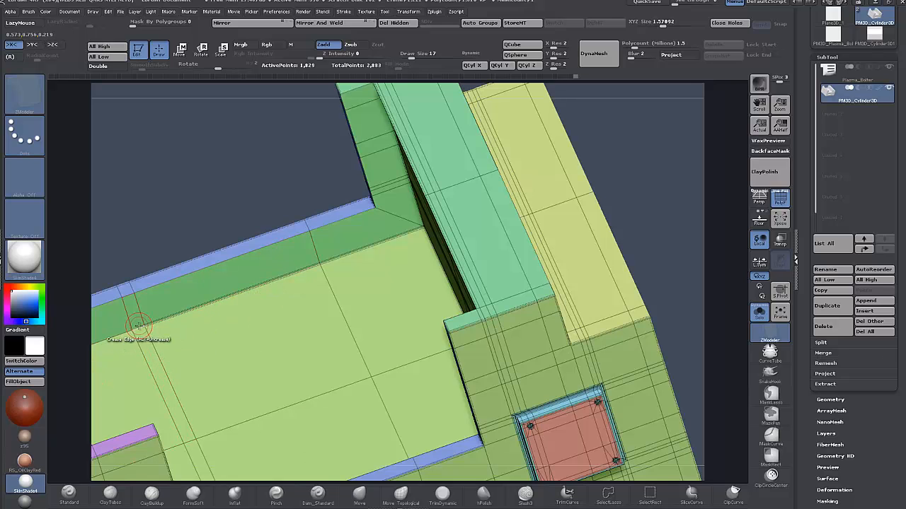
alt+drag(166, 225, 422, 184)
drag(139, 318, 122, 335)
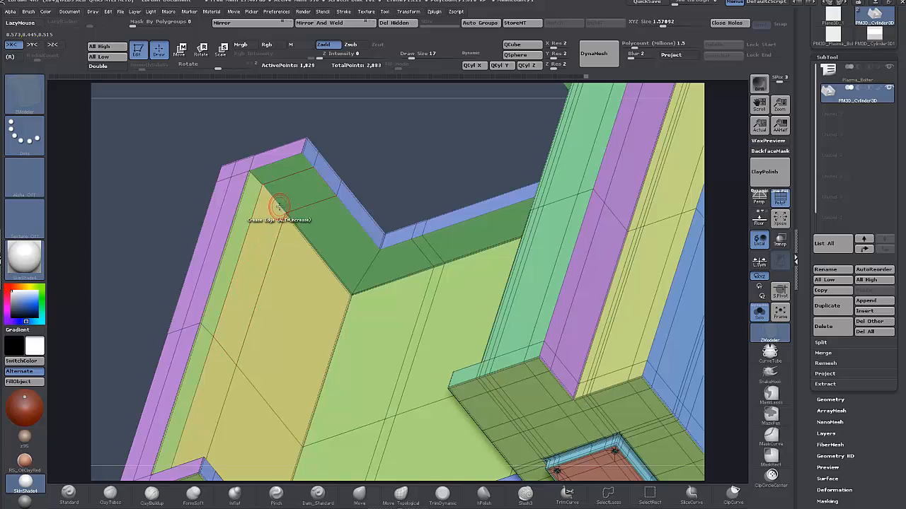
click(258, 183)
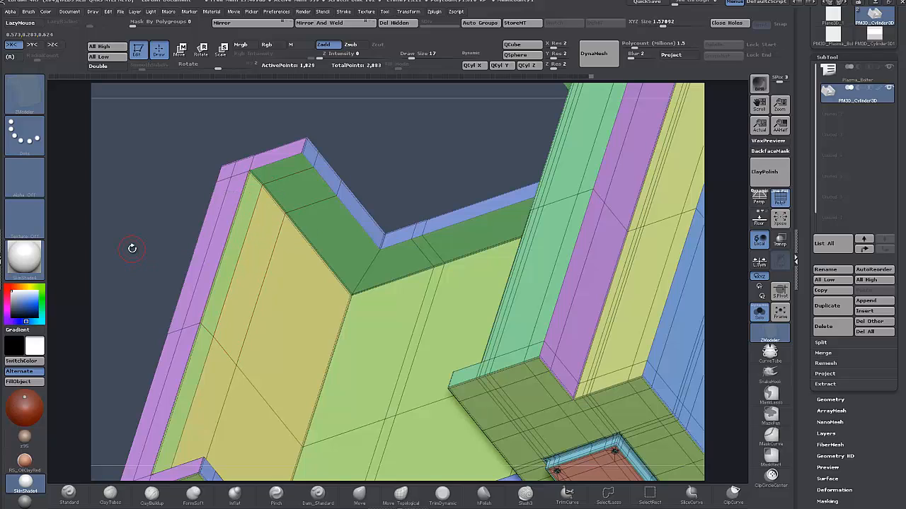
alt+drag(134, 248, 183, 108)
drag(174, 361, 211, 345)
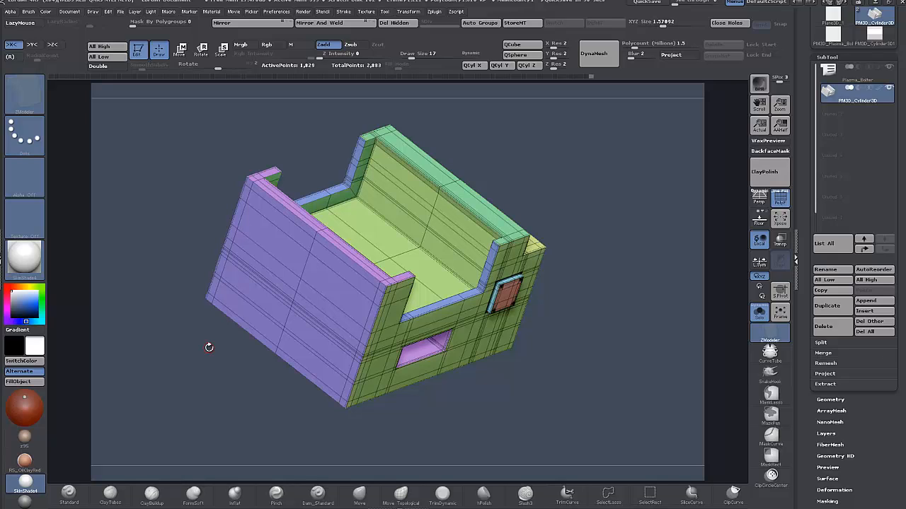
- Examine the recess corner at the purple-topped wall with the dynamic subdivision preview on and off
drag(196, 367, 178, 387)
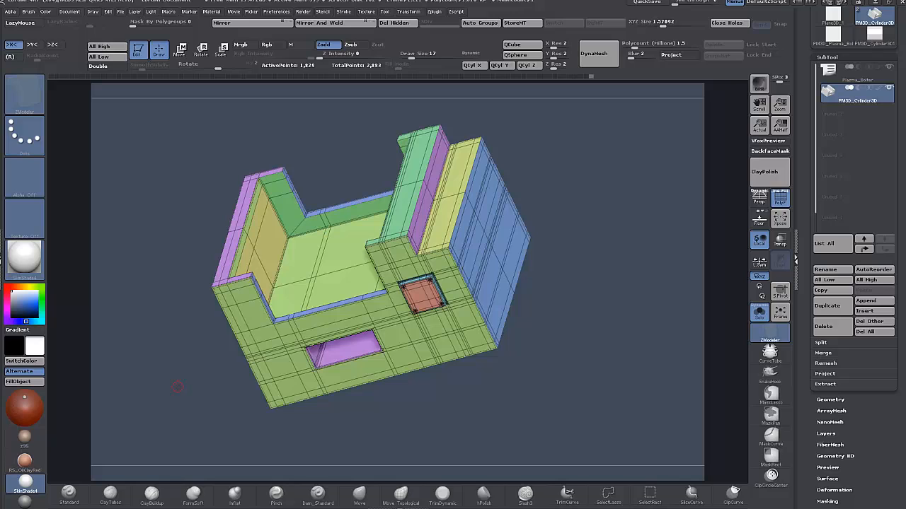
key(d)
key(shift+d)
alt+drag(169, 232, 183, 436)
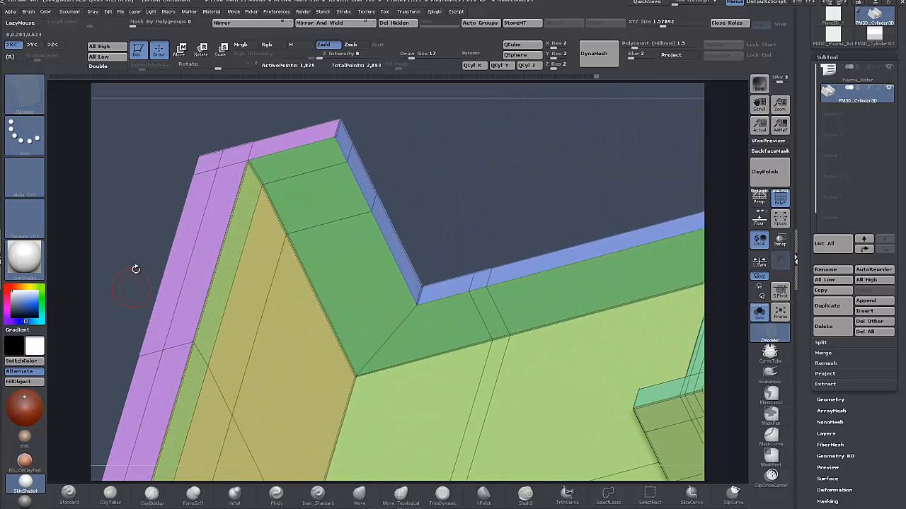
alt+drag(140, 218, 181, 244)
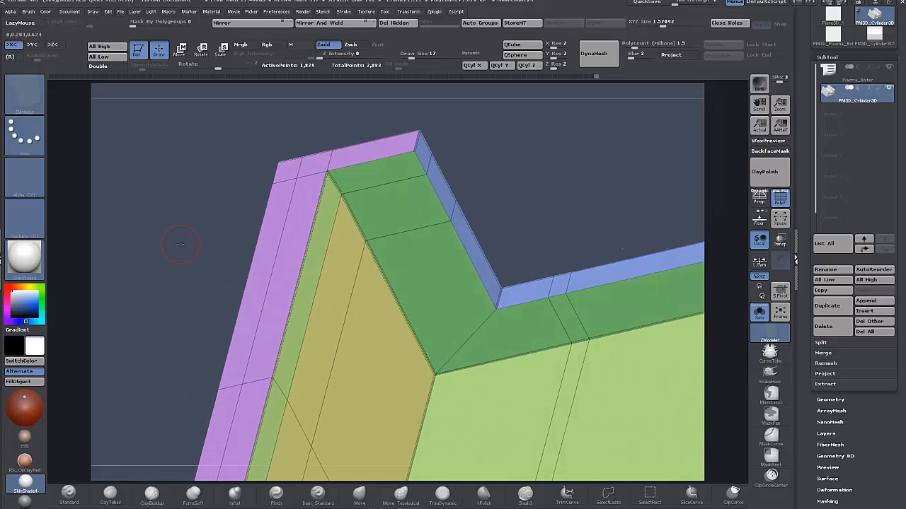
key(d)
key(shift+d)
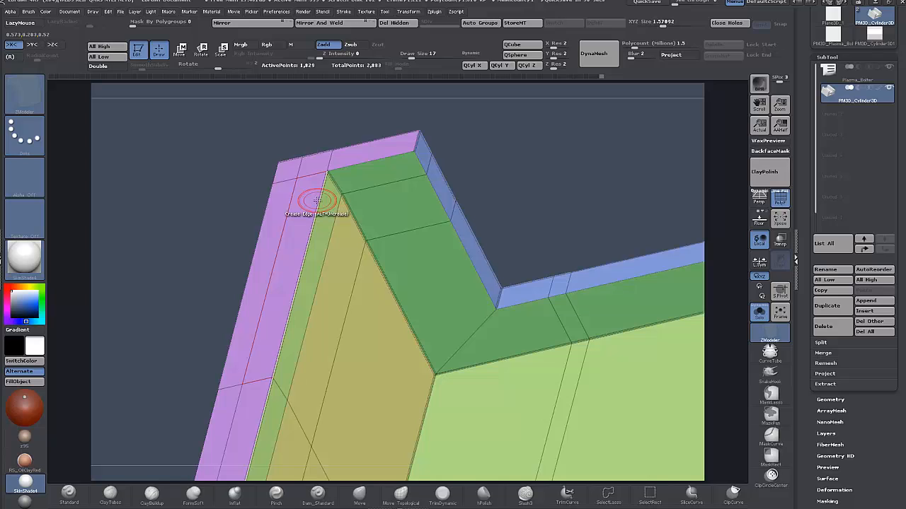
- Insert supporting edge loops along the recess's green end lip and the top of the purple side wall
key(space)
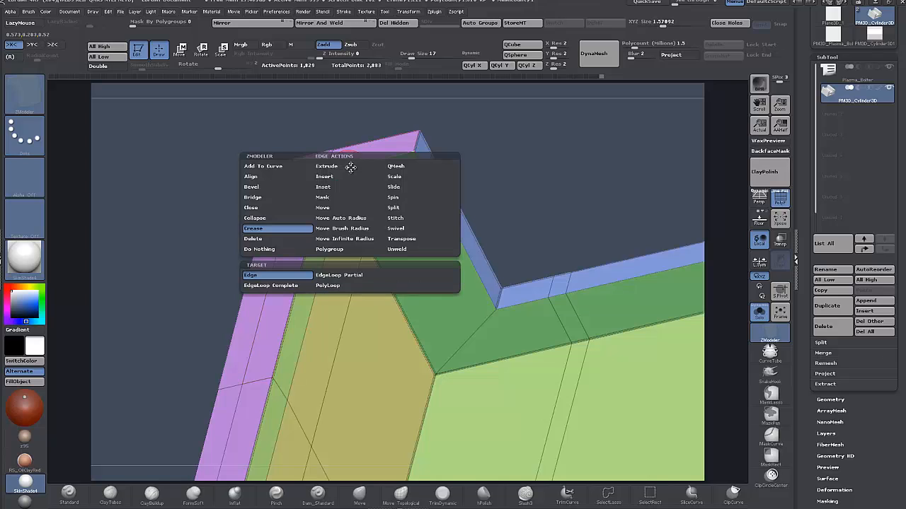
click(349, 169)
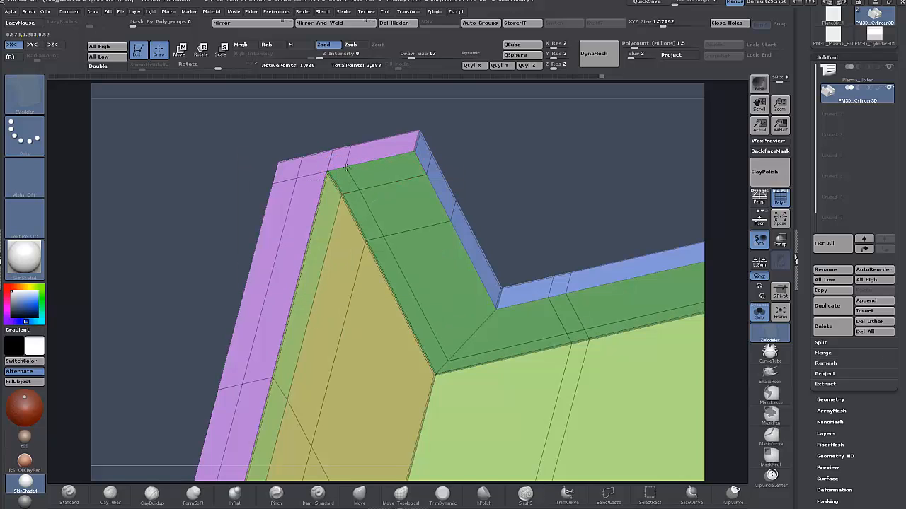
drag(174, 287, 249, 232)
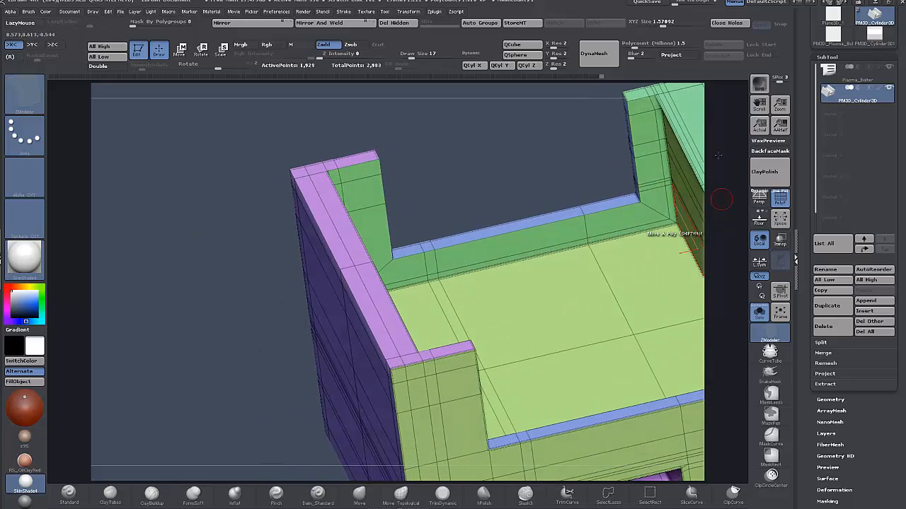
drag(289, 339, 254, 404)
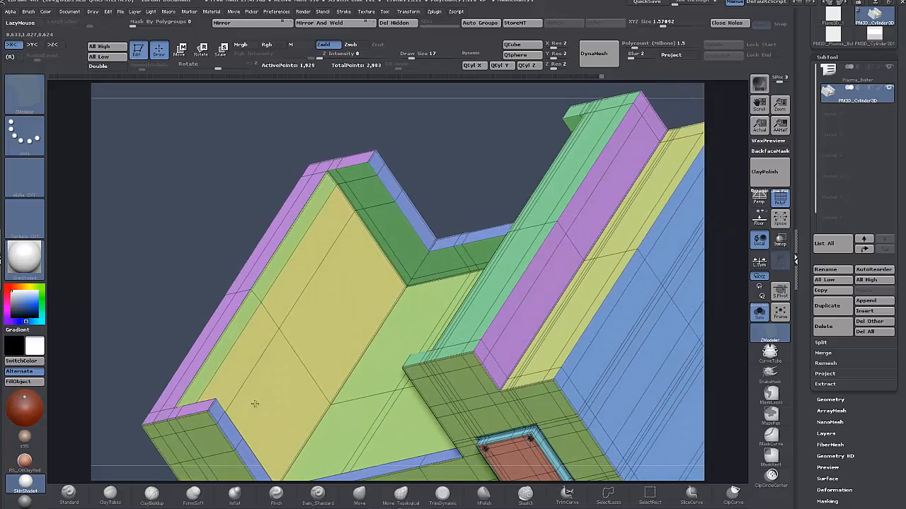
click(316, 181)
- Turn on the dynamic subdivision preview and set Smooth Subdivision Levels to 4 to inspect the recess corner
key(d)
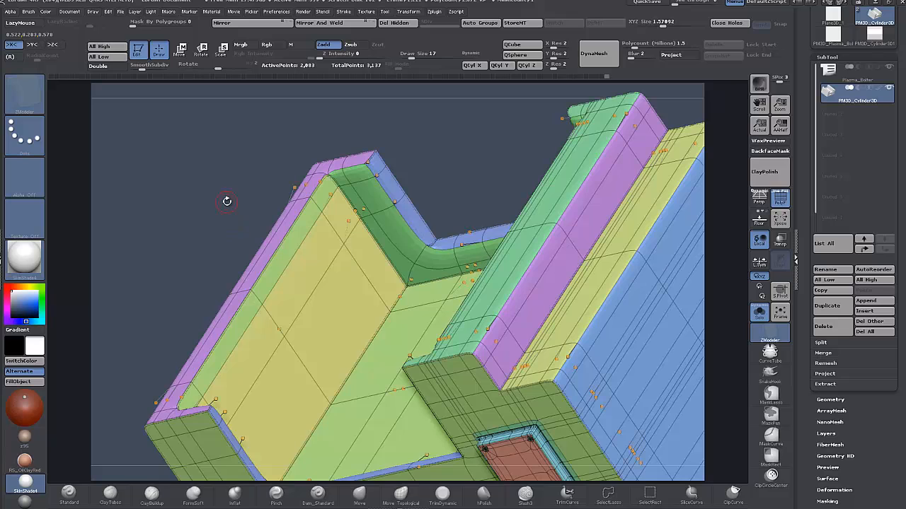
alt+drag(226, 201, 232, 507)
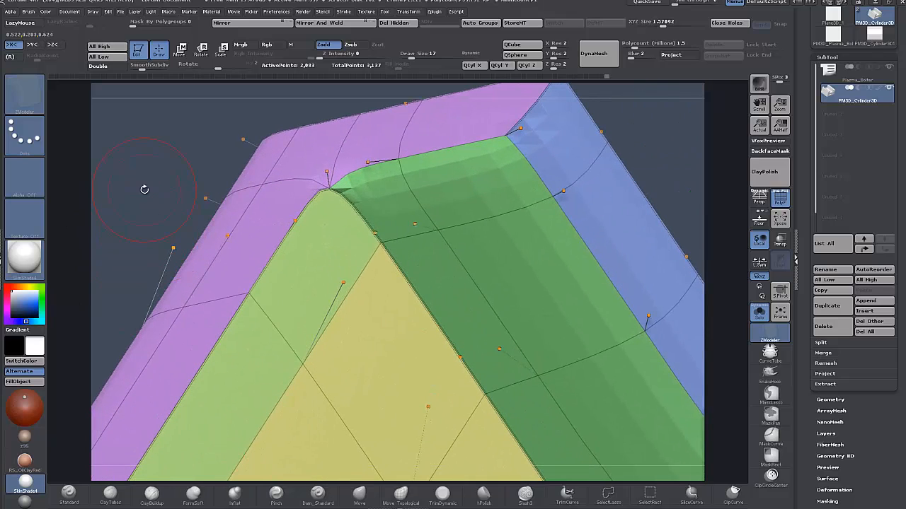
click(151, 66)
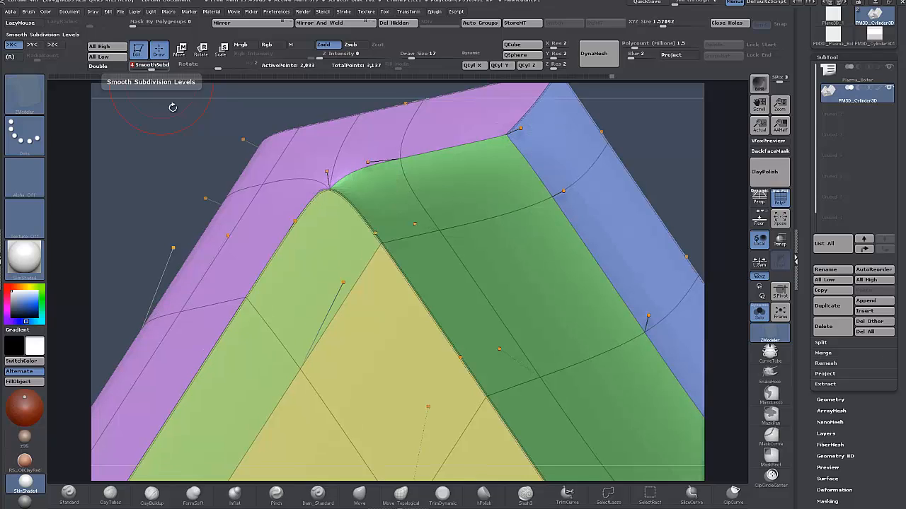
- Set the ZModeler edge action to Crease and crease the border between the purple wall top and the green end lip
mouse_move(167, 161)
mouse_down()
mouse_move(134, 131)
mouse_move(171, 154)
mouse_up()
drag(162, 165, 185, 160)
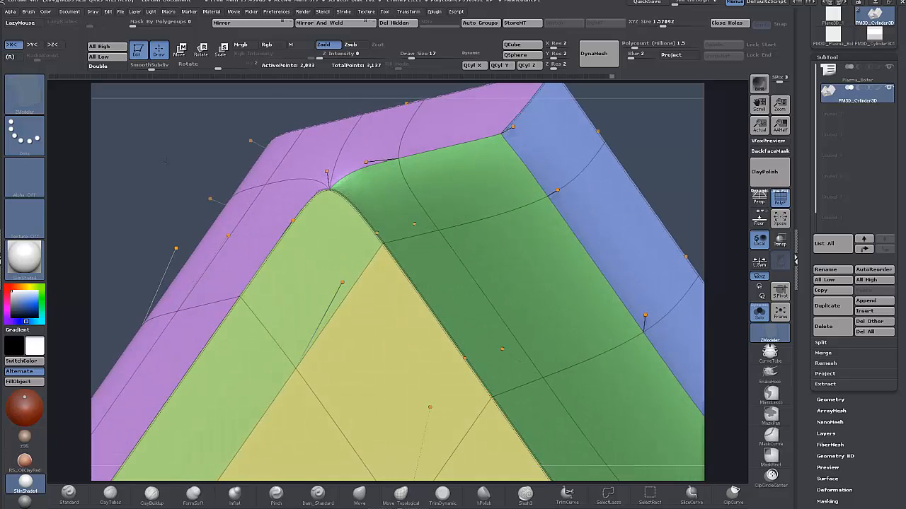
key(shift+d)
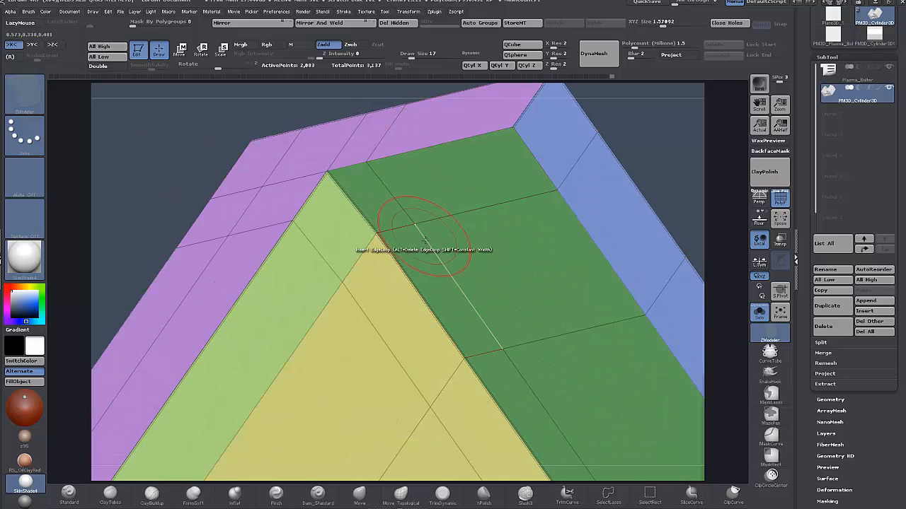
drag(659, 141, 505, 121)
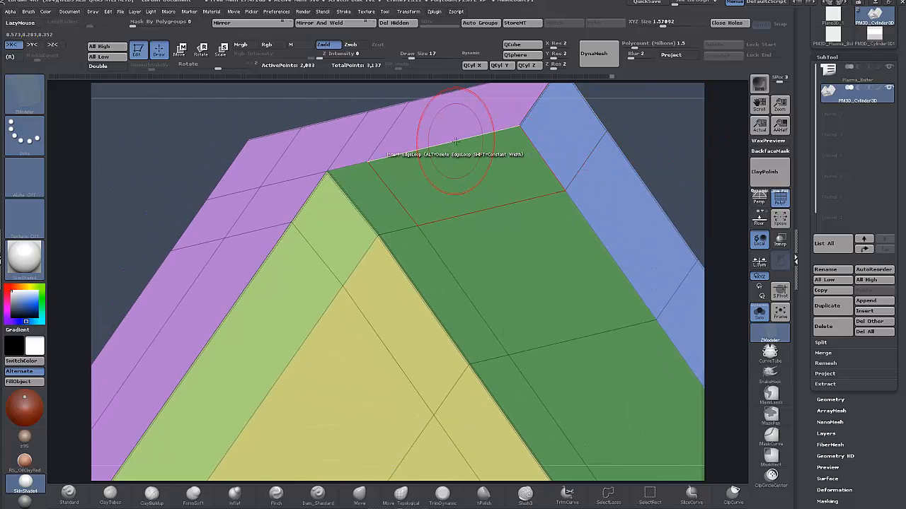
key(space)
click(359, 202)
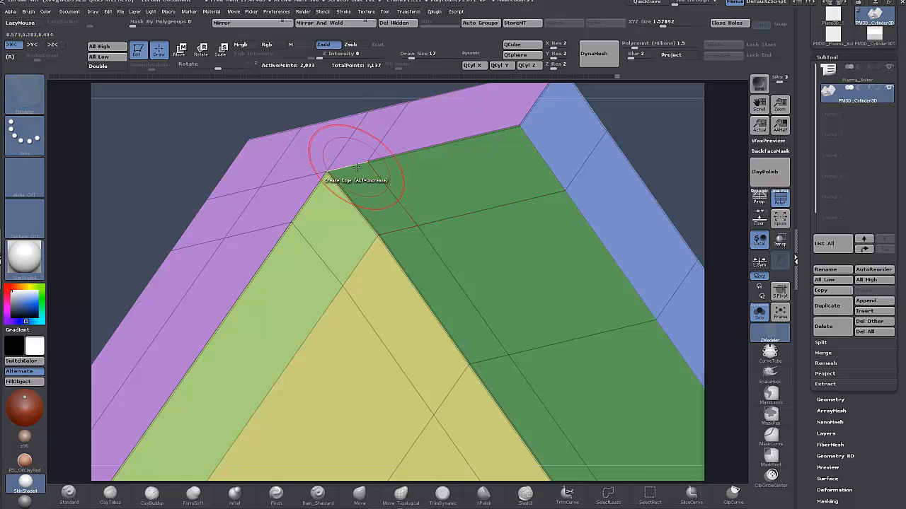
click(358, 166)
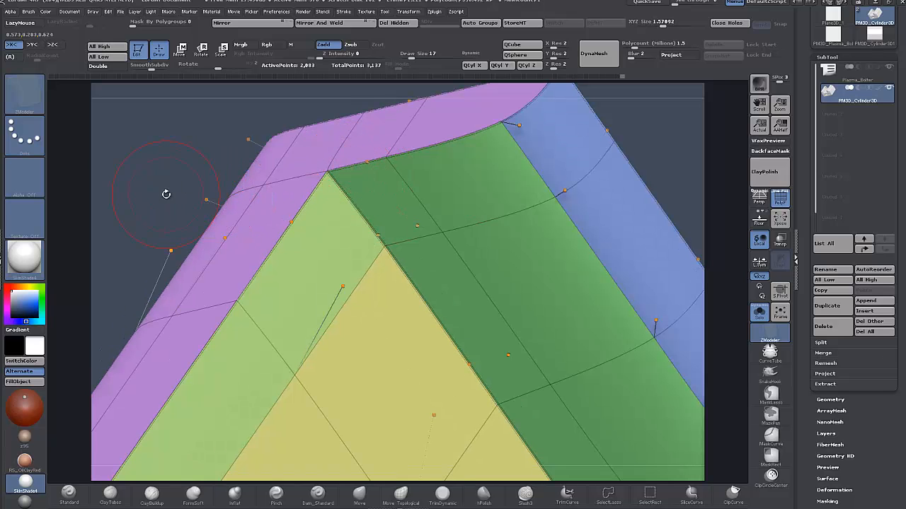
drag(166, 194, 182, 167)
key(shift+d)
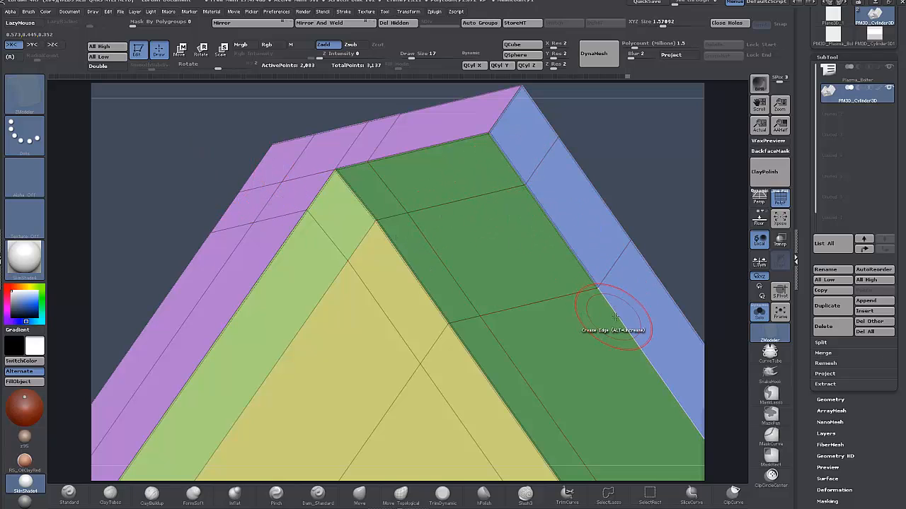
- Crease the inner border edges between the blue faces and the green walls along the bottom of the recess cutout
alt+drag(669, 256, 324, 156)
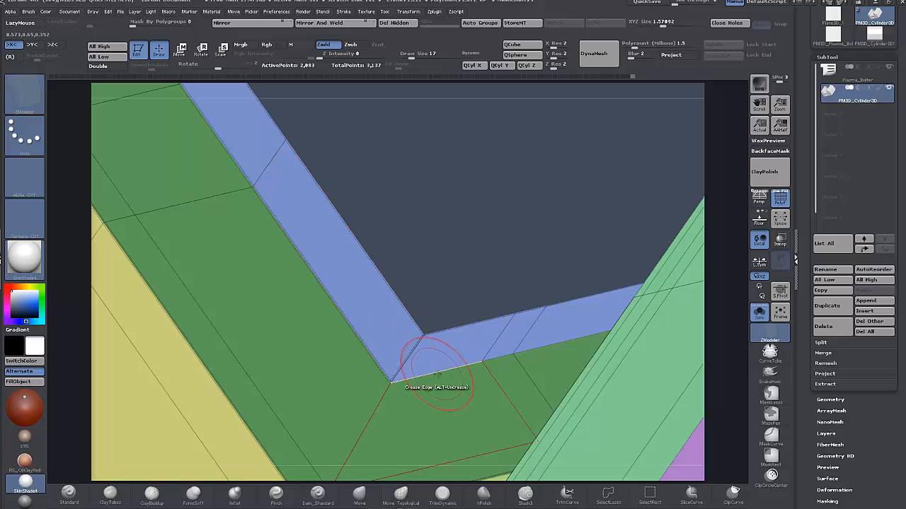
click(436, 375)
click(506, 357)
drag(505, 297, 538, 255)
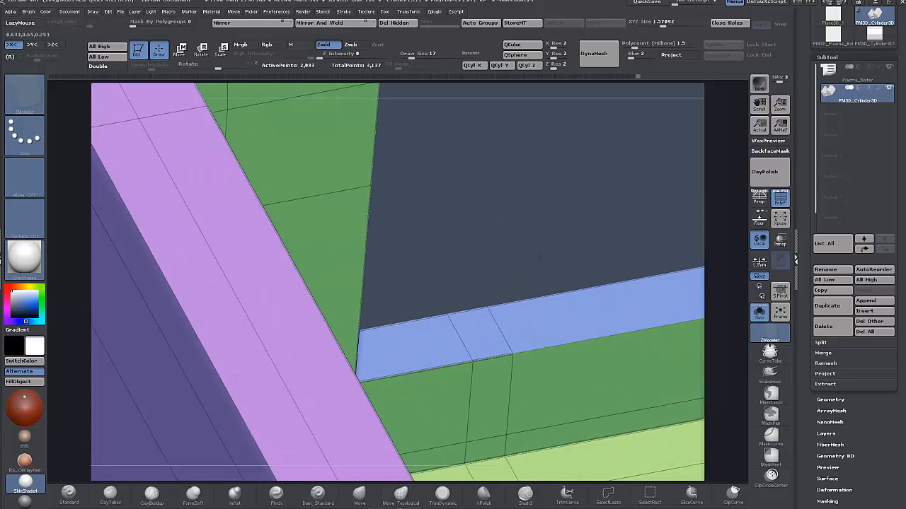
alt+drag(662, 263, 415, 222)
click(457, 273)
alt+drag(566, 169, 88, 254)
click(406, 262)
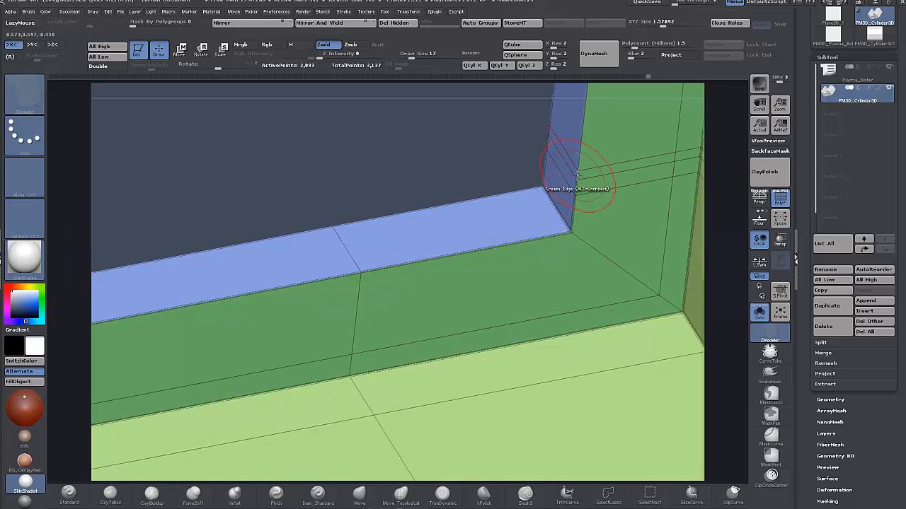
- Crease the blue and turquoise border edges on the opposite end wall, checking them in the dynamic subdivision preview
drag(298, 352, 355, 299)
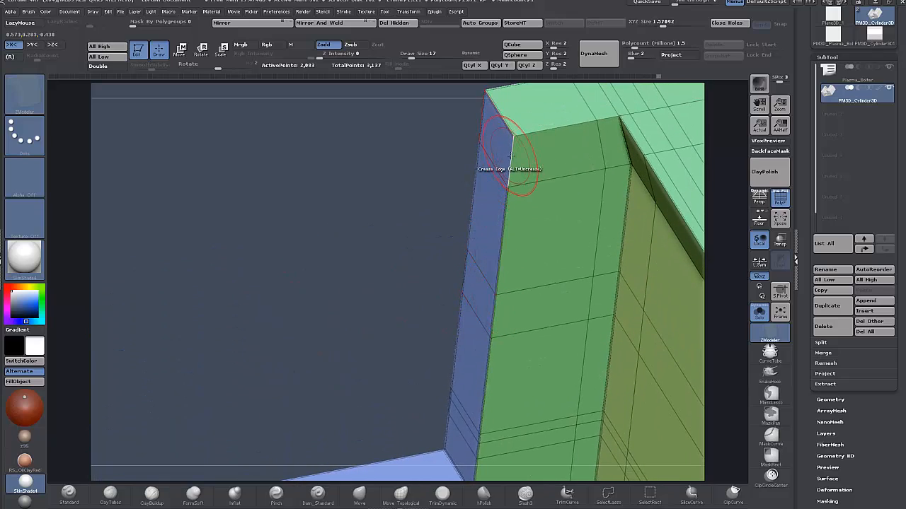
alt+drag(300, 282, 356, 202)
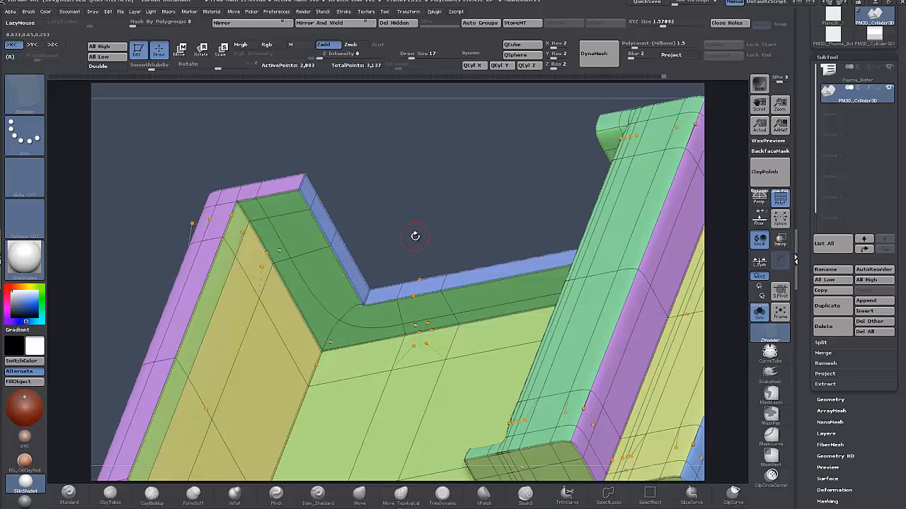
drag(415, 235, 459, 203)
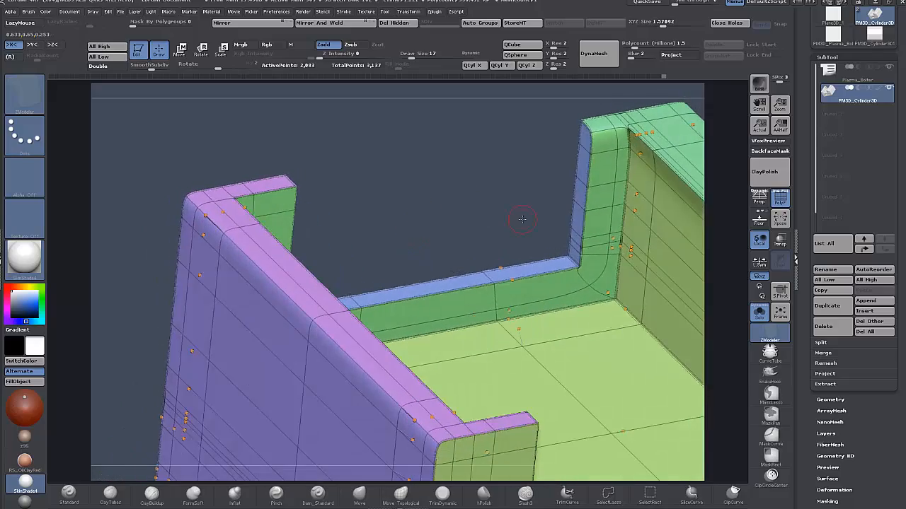
alt+drag(522, 219, 358, 304)
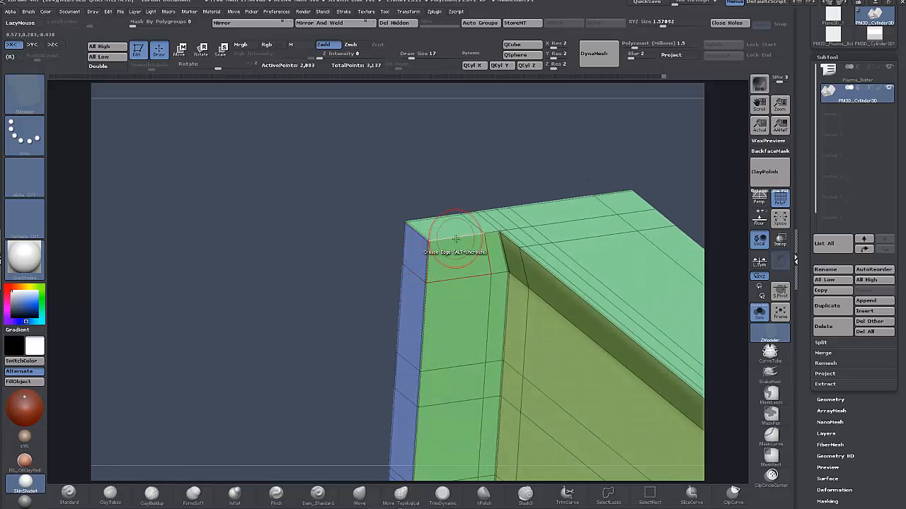
key(d)
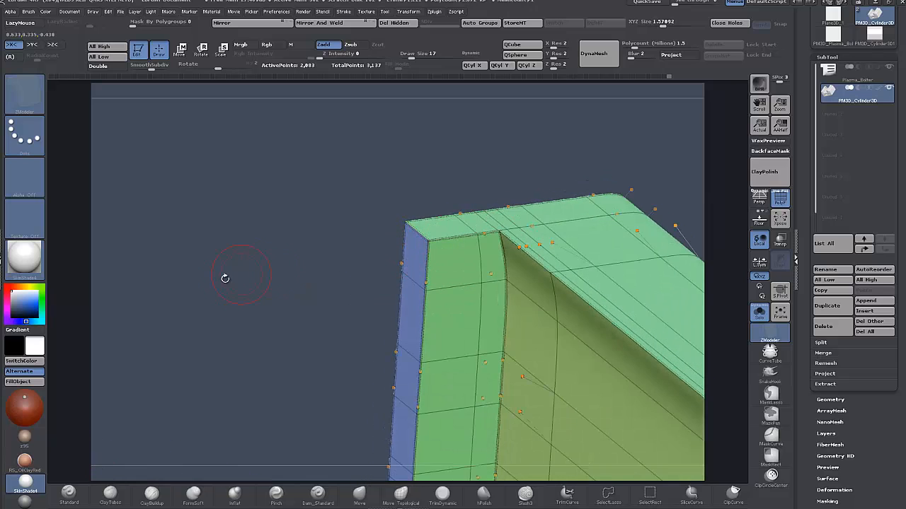
drag(252, 334, 721, 217)
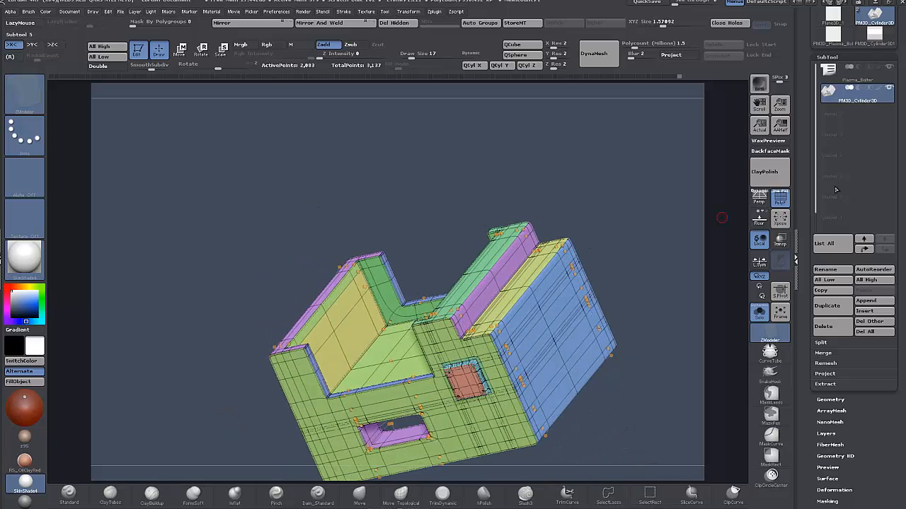
- Hide the polyframe and save the tool as Plasma_Bolter.ztl, overwriting the existing file
click(779, 206)
alt+drag(631, 416, 588, 393)
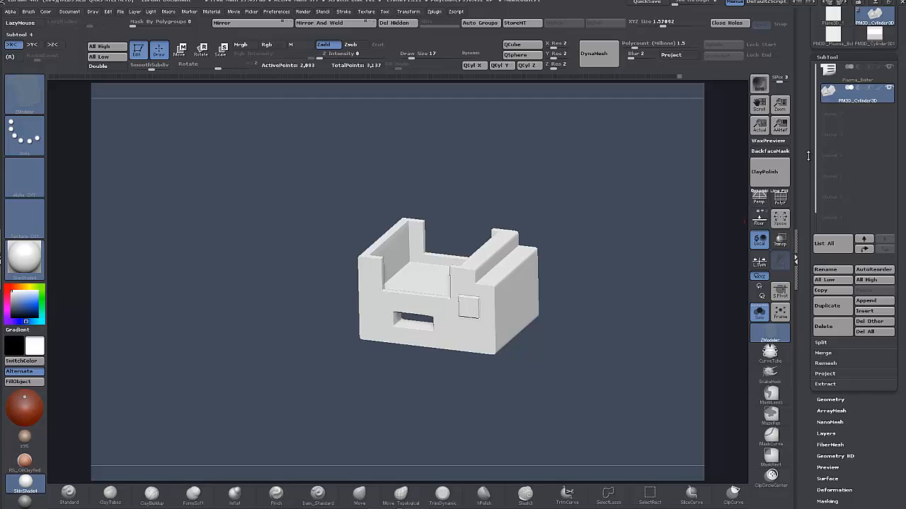
drag(808, 156, 804, 227)
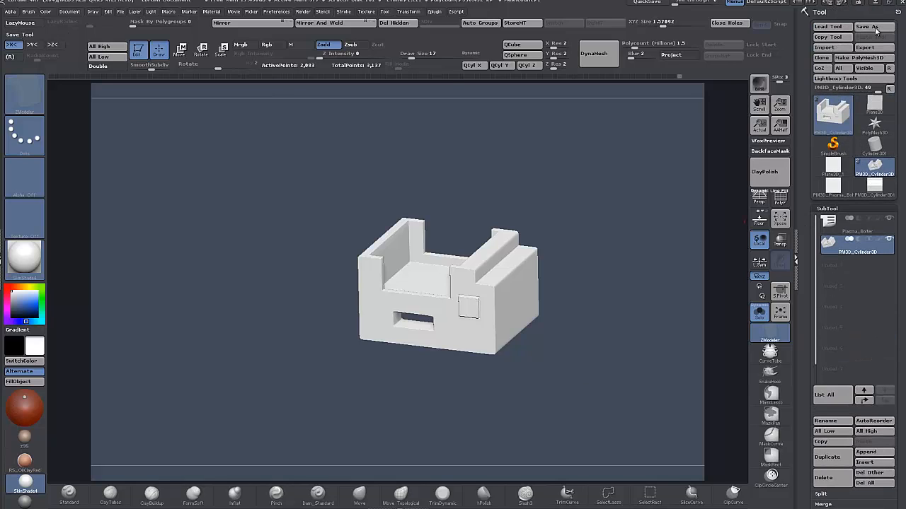
click(868, 27)
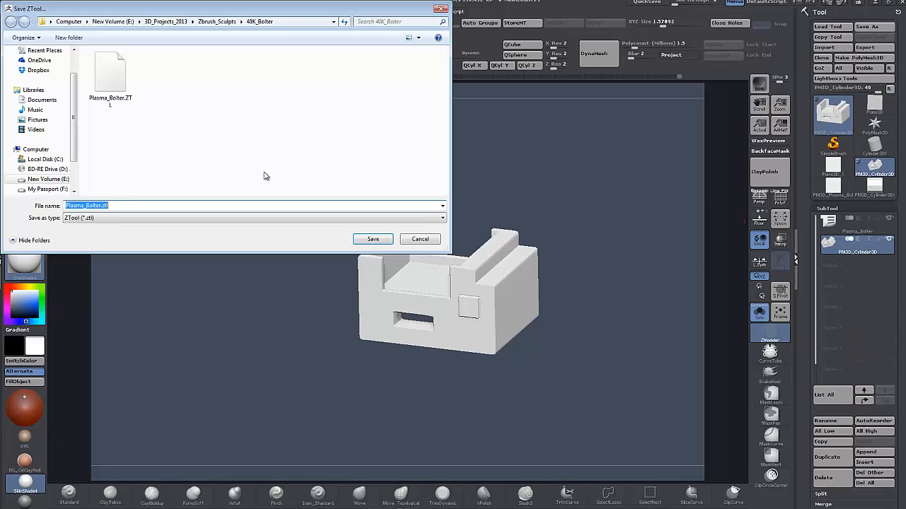
click(373, 240)
click(489, 255)
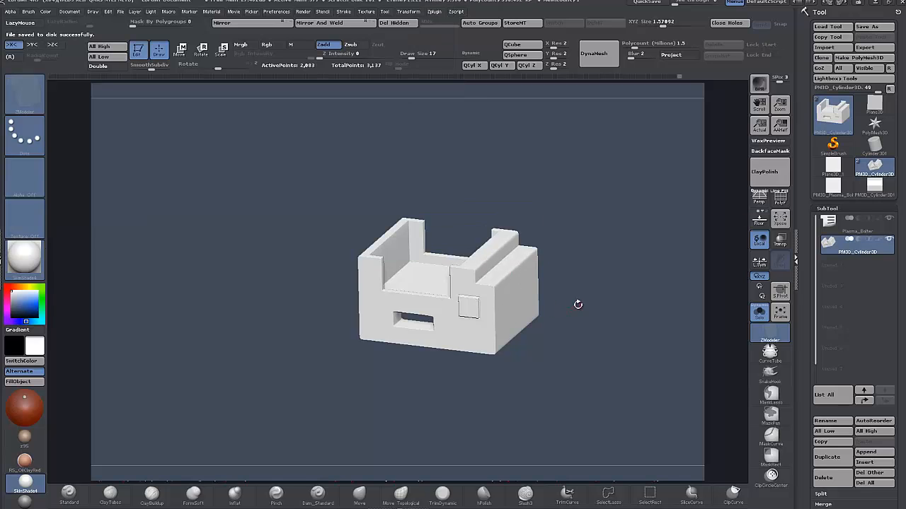
- Load the Cylinder3D primitive, convert it to a PolyMesh3D and reinitialize it as a QCylinder along Z with resolution 2
drag(576, 305, 610, 276)
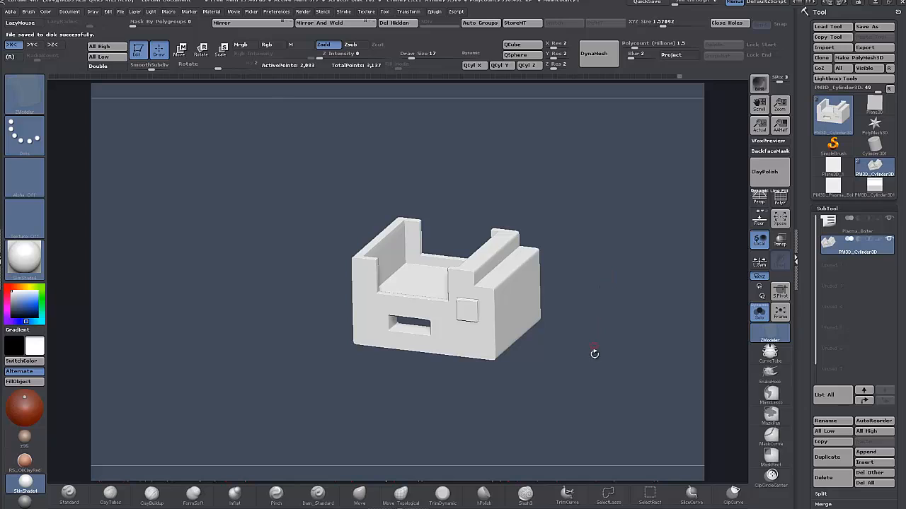
shift+drag(594, 354, 572, 337)
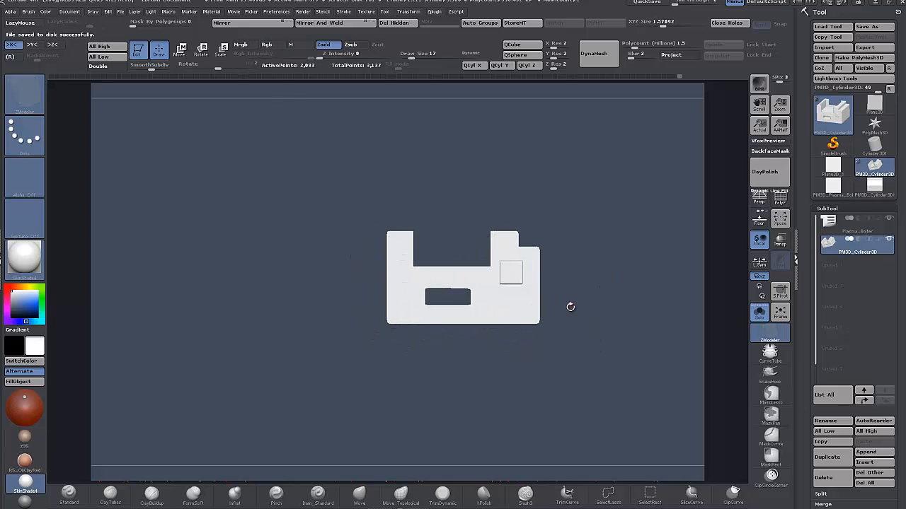
alt+drag(591, 307, 526, 361)
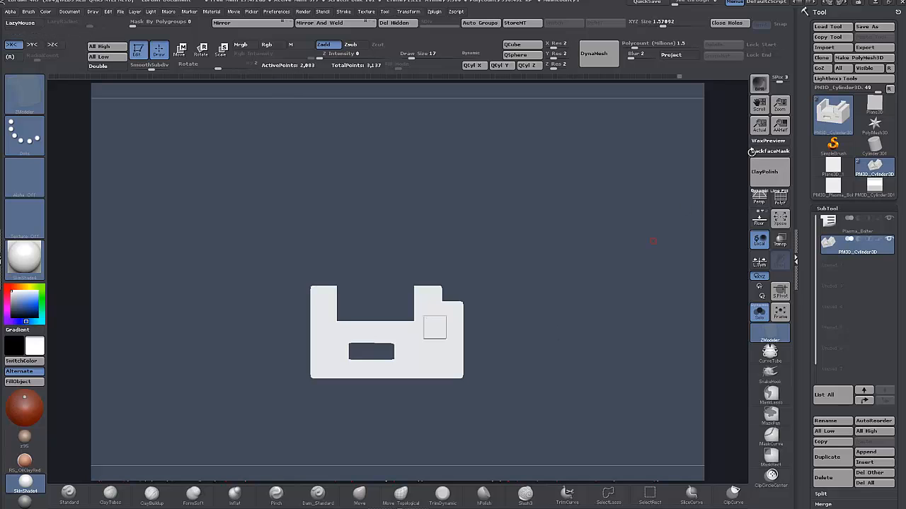
click(876, 149)
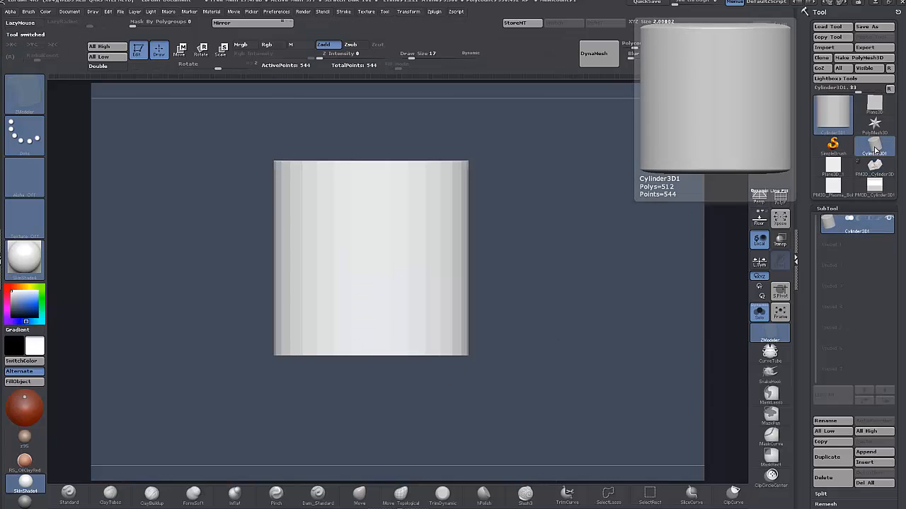
drag(637, 297, 615, 281)
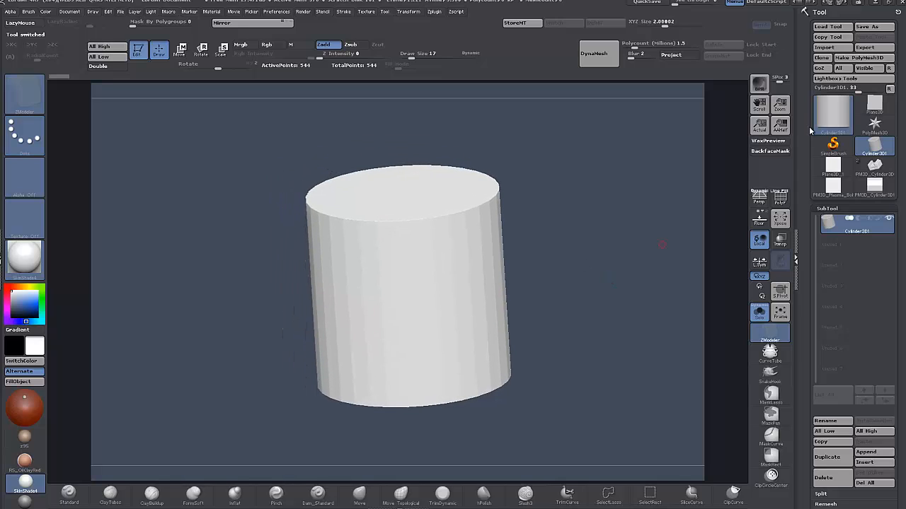
click(869, 57)
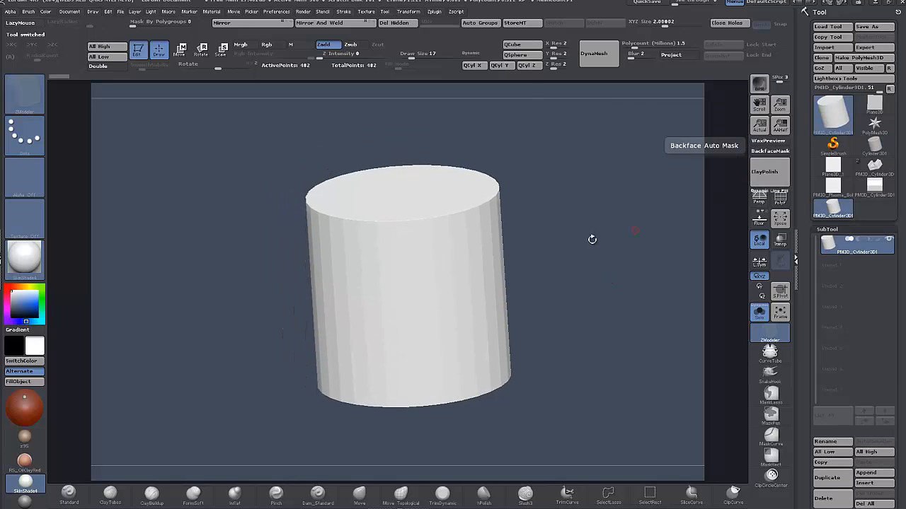
click(529, 68)
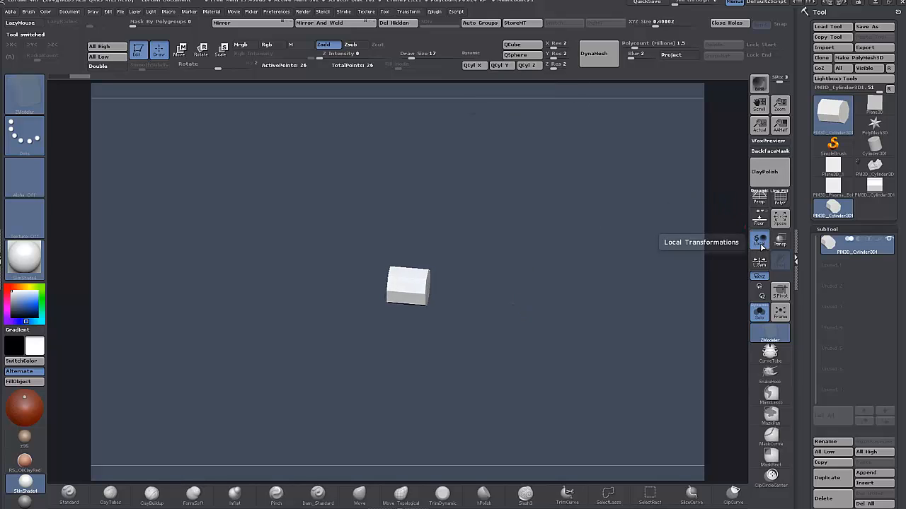
- Show the gun reference on the floor grid in side view, turn on the polyframe and make another PolyMesh3D from the cylinder
click(758, 219)
shift+drag(632, 294, 297, 311)
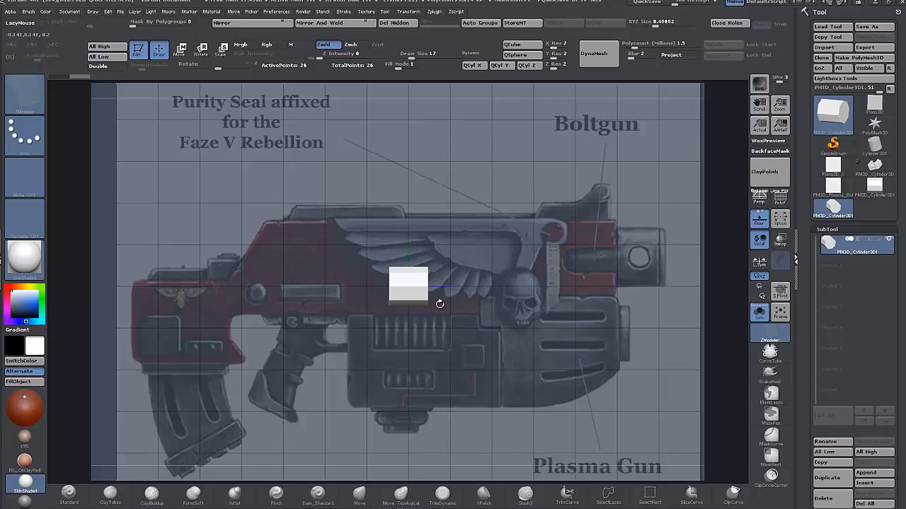
click(779, 200)
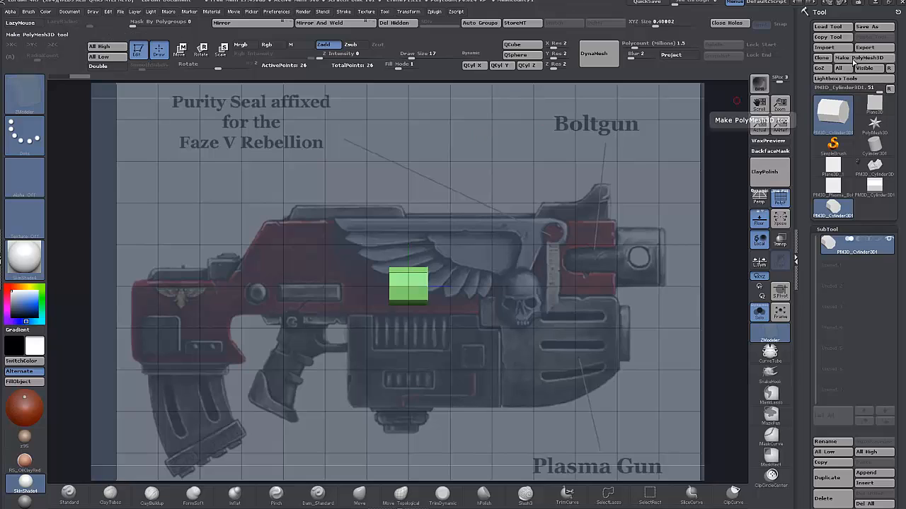
click(852, 61)
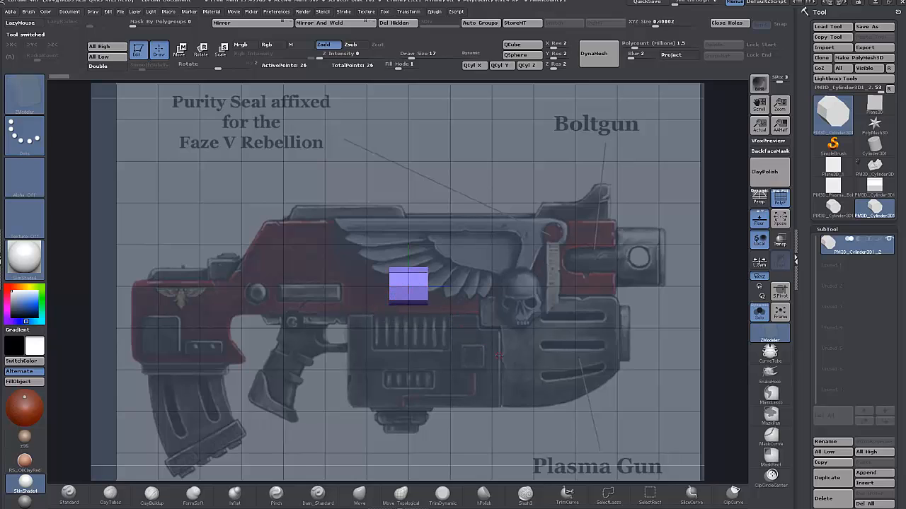
- Squash the low-poly cylinder into a thin upright bar and move it over the first slot of the upper vent
alt+drag(499, 355, 429, 341)
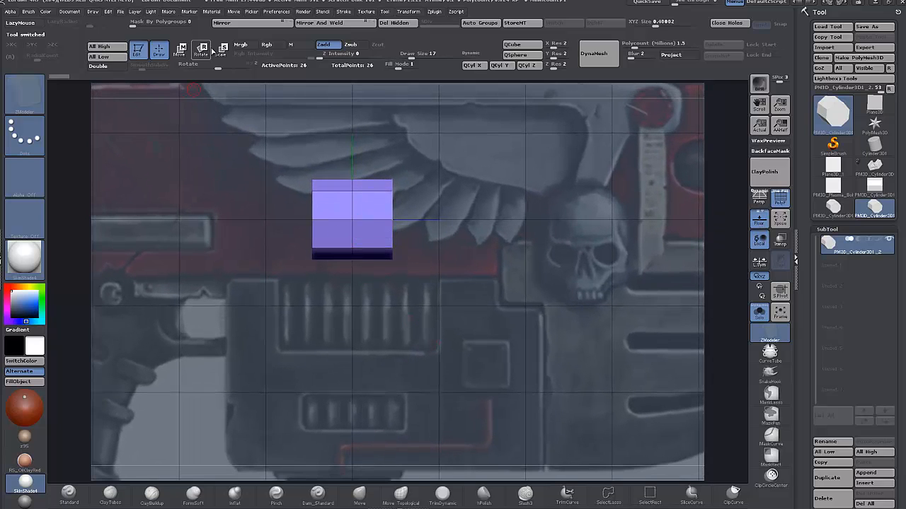
key(w)
mouse_move(337, 219)
mouse_down()
mouse_move(273, 312)
mouse_move(256, 313)
mouse_move(479, 314)
mouse_move(295, 325)
mouse_up()
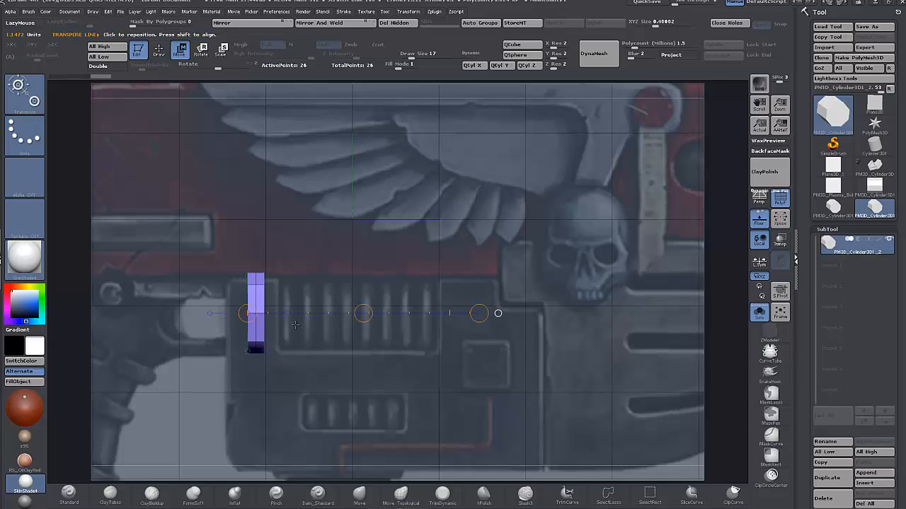
drag(363, 314, 390, 318)
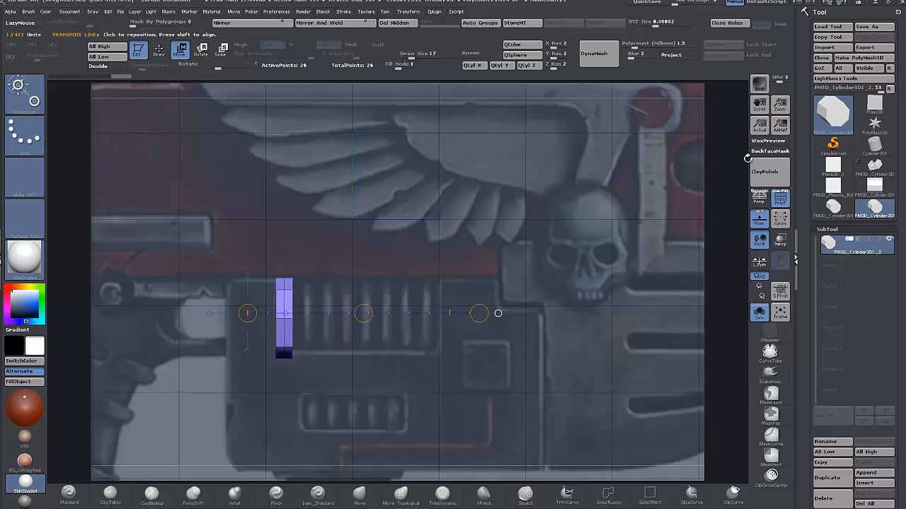
- Hide the floor reference, zoom in on the bar and open its ArrayMesh settings
click(761, 220)
alt+drag(723, 233, 665, 433)
alt+drag(666, 433, 723, 305)
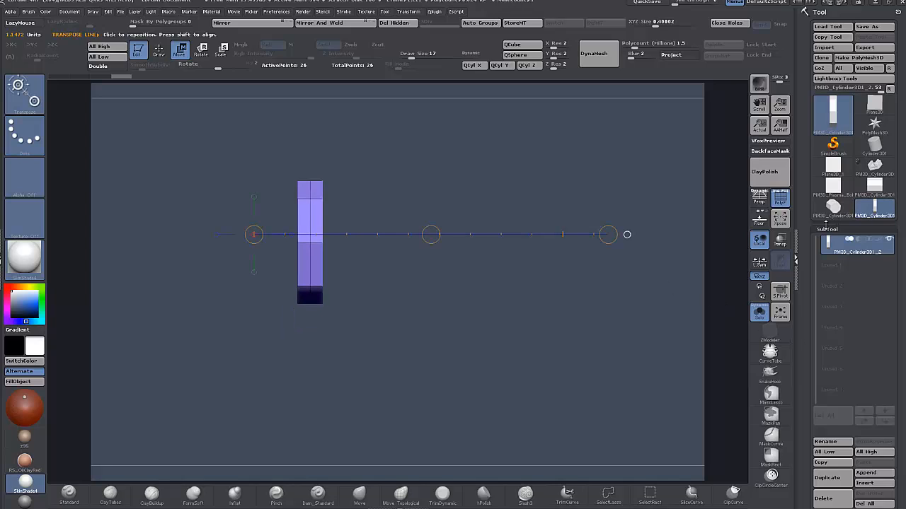
click(825, 227)
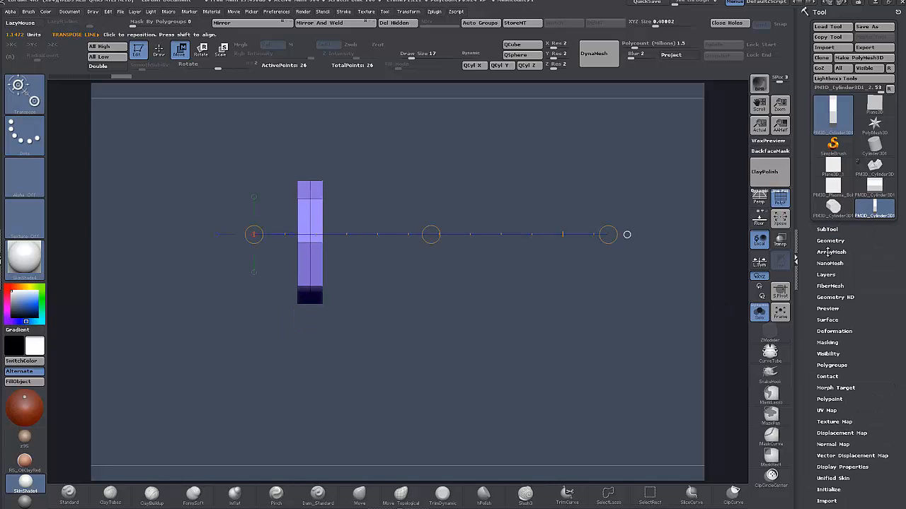
click(828, 252)
click(828, 227)
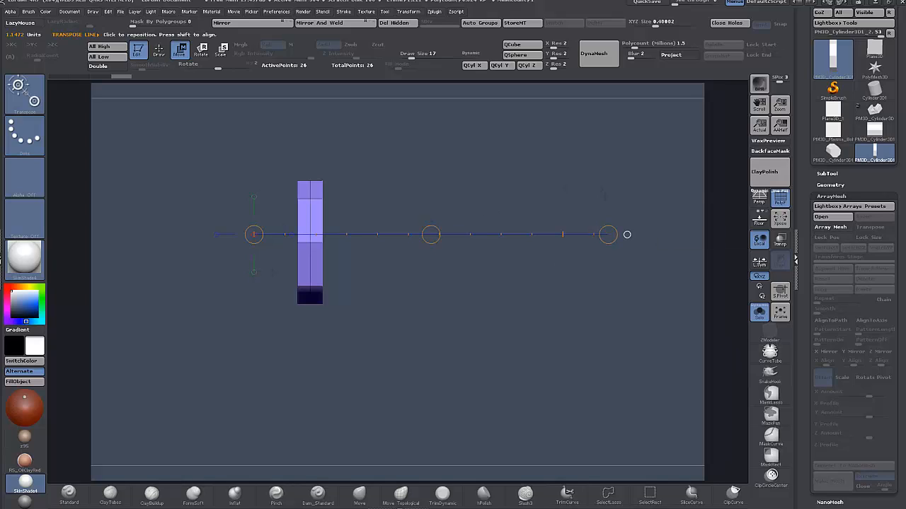
- Turn on ArrayMesh for the bar with Transpose editing and spread five repeats along Z with even gaps
click(835, 228)
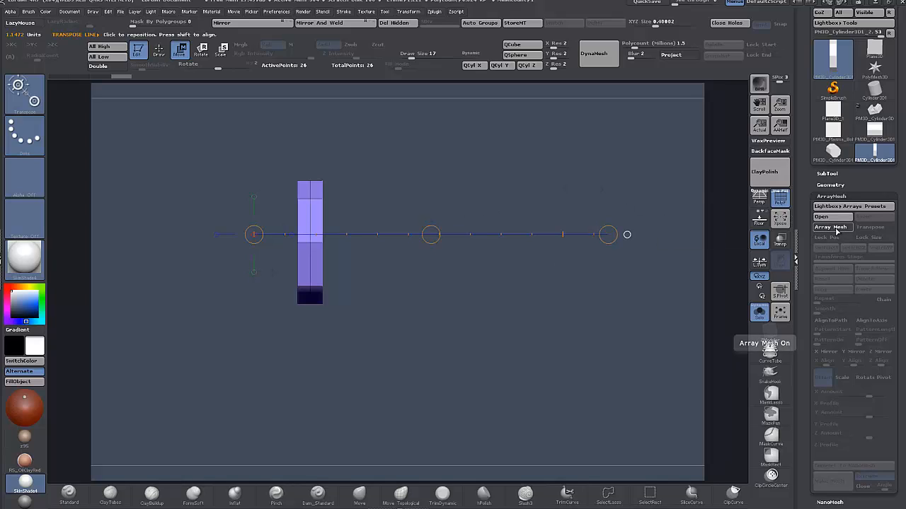
click(836, 228)
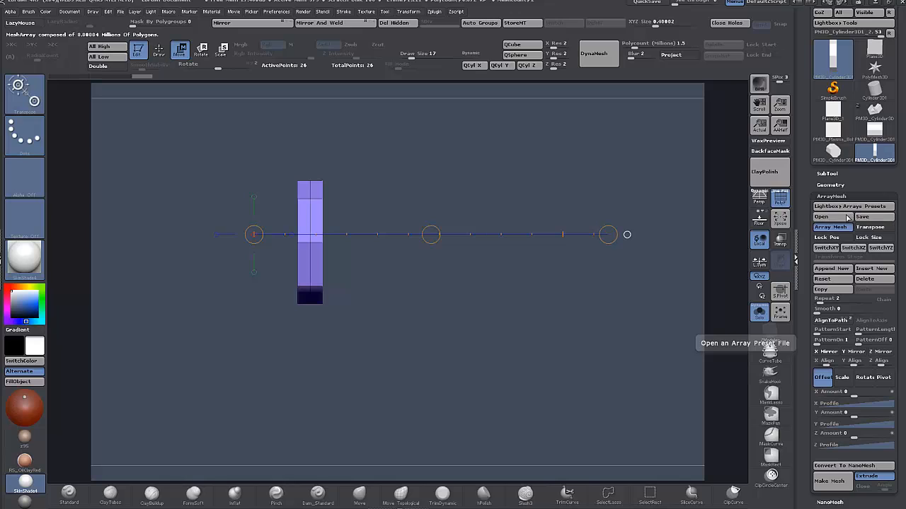
drag(802, 216, 802, 200)
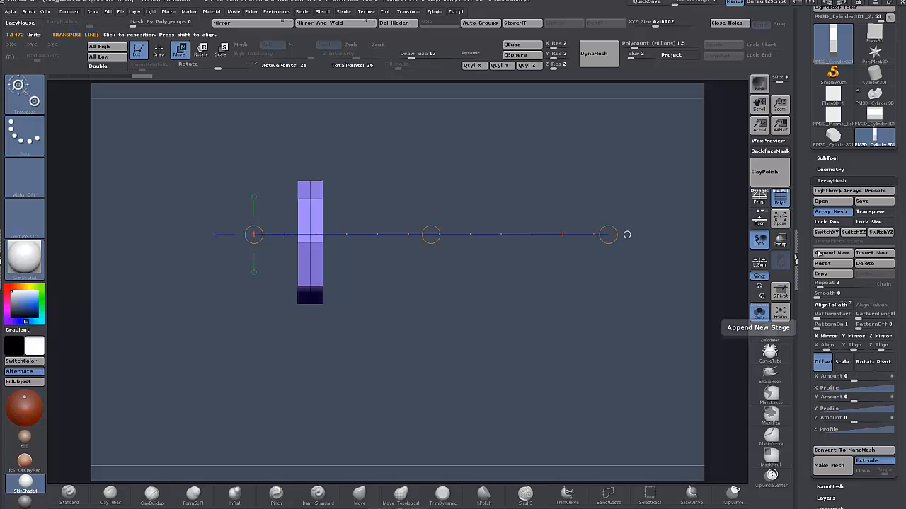
alt+drag(449, 298, 394, 324)
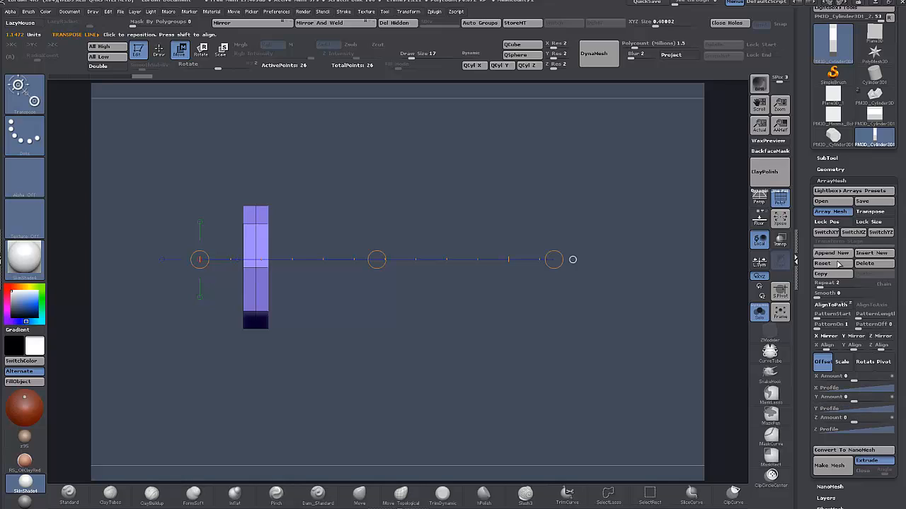
click(870, 212)
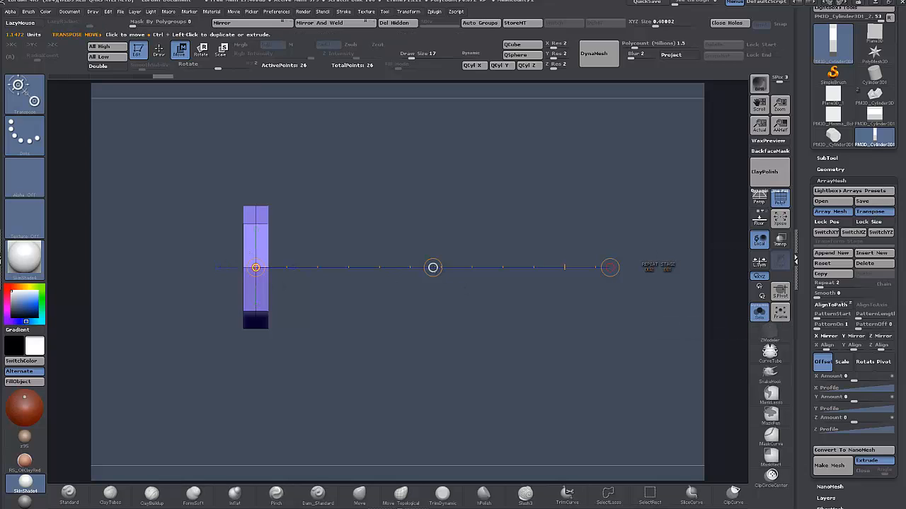
drag(433, 268, 500, 263)
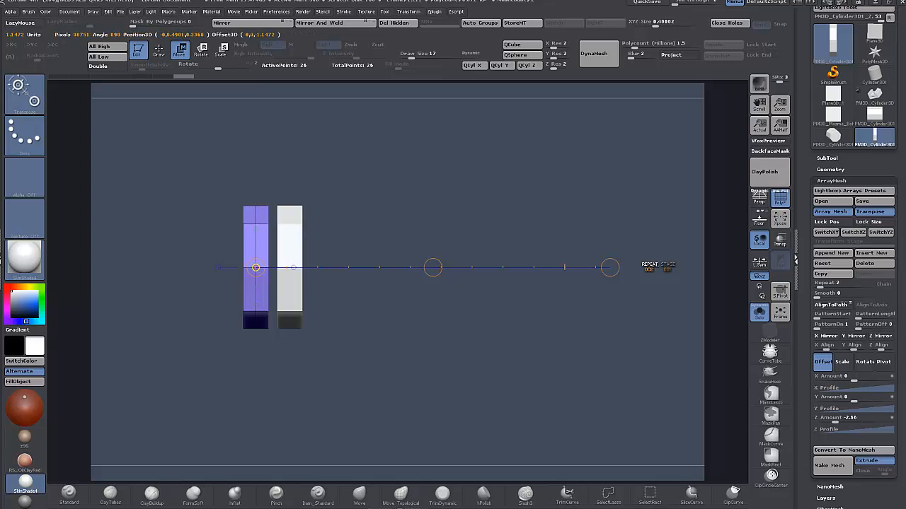
drag(656, 267, 705, 262)
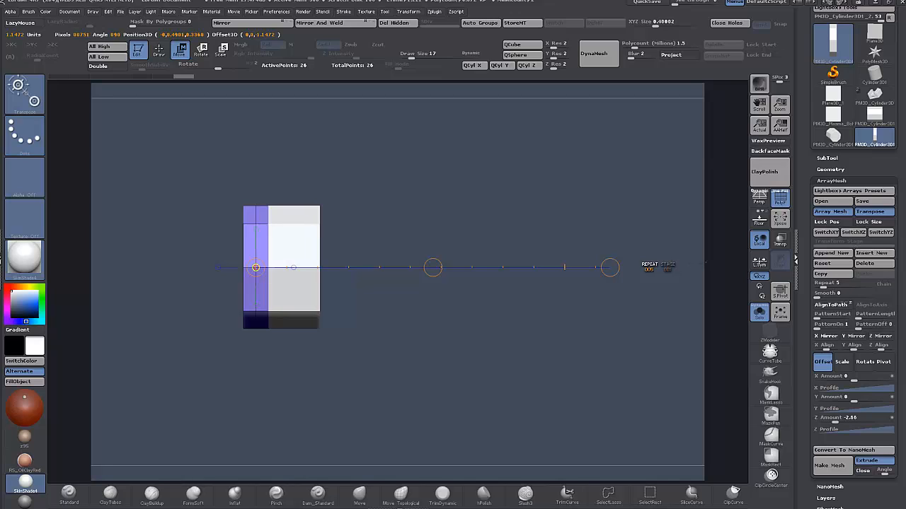
drag(433, 266, 530, 269)
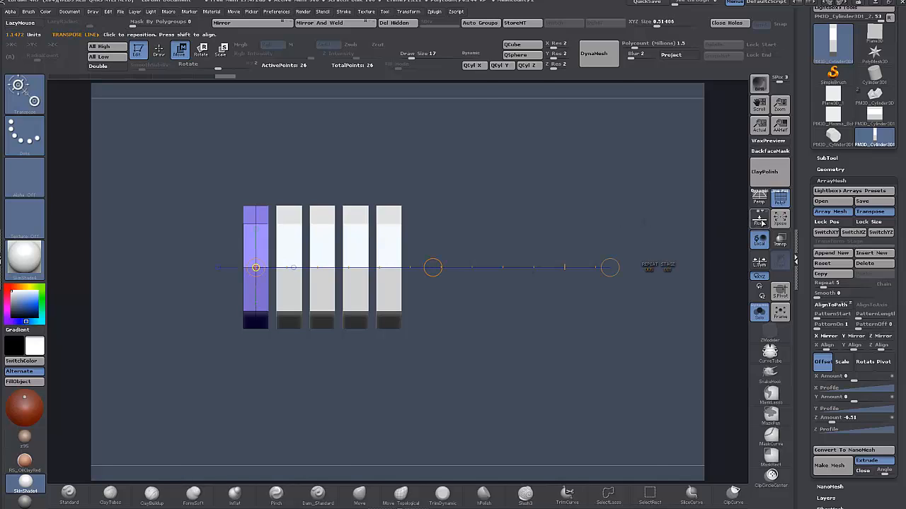
- Show the floor reference and raise the array to eight repeats, adjusting the Z offset so the row spans the upper vent
click(759, 222)
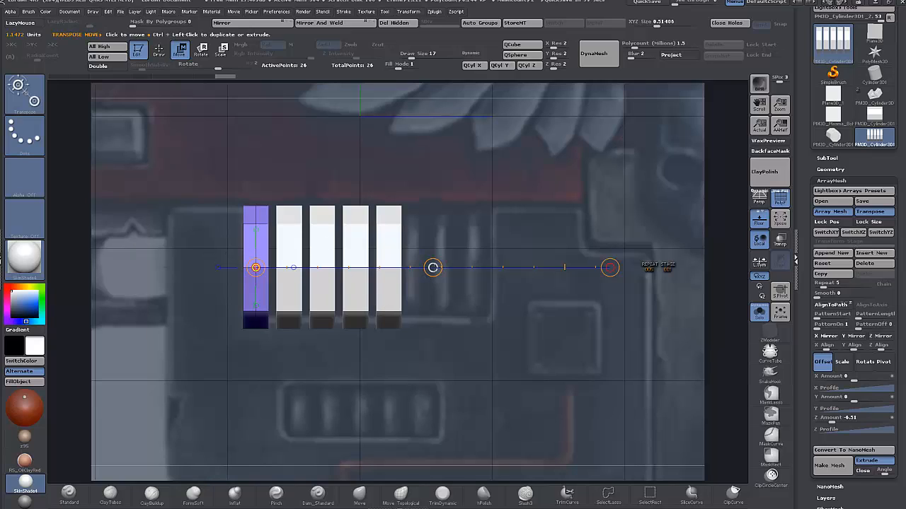
drag(432, 267, 537, 256)
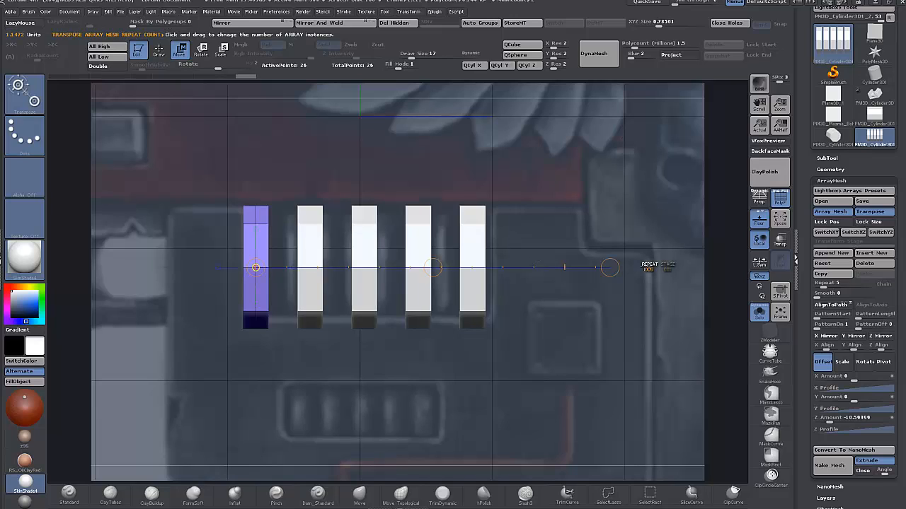
drag(645, 268, 706, 267)
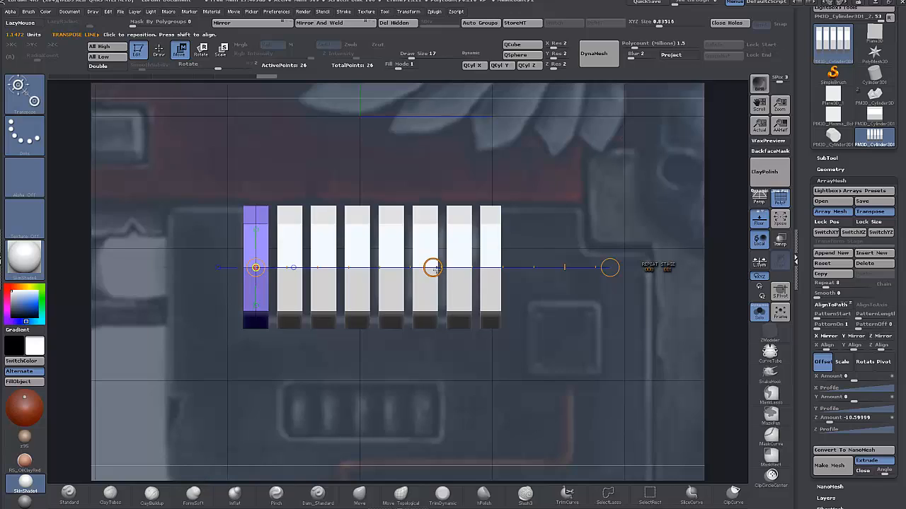
mouse_move(433, 267)
mouse_down()
mouse_move(368, 269)
mouse_move(419, 263)
mouse_up()
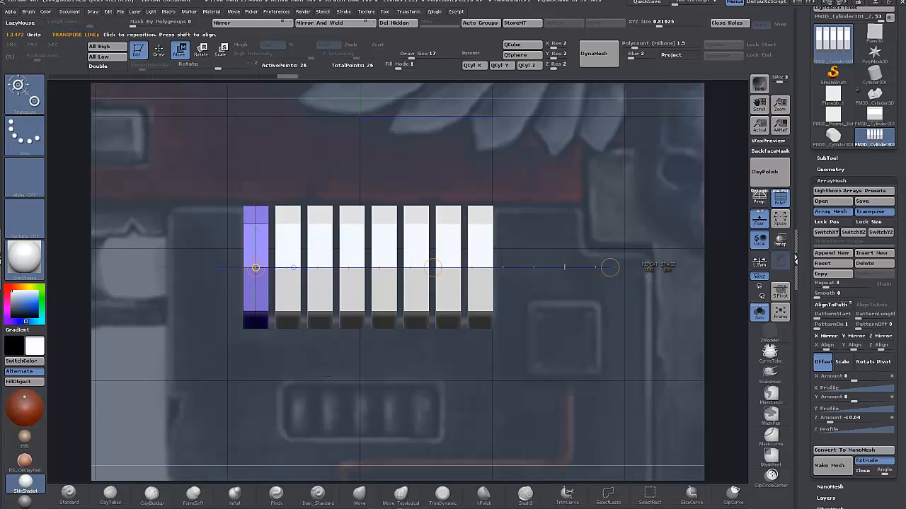
- Return to Draw mode, hide the floor reference and turn off ArrayMesh to isolate the single bar in an angled view
key(q)
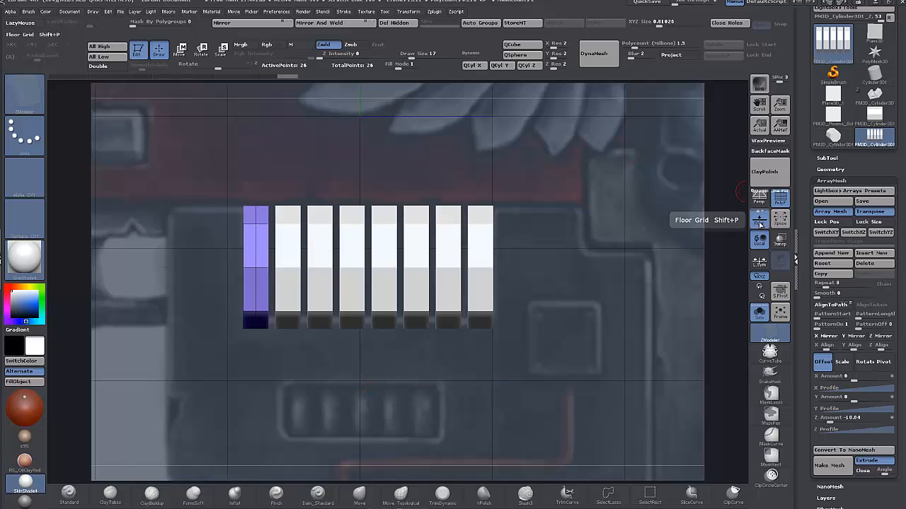
click(759, 224)
alt+drag(340, 381, 340, 434)
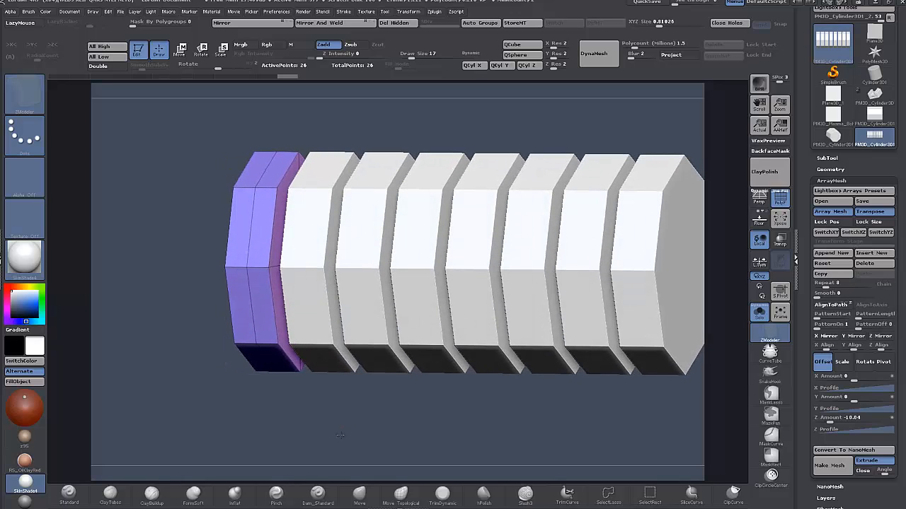
click(830, 211)
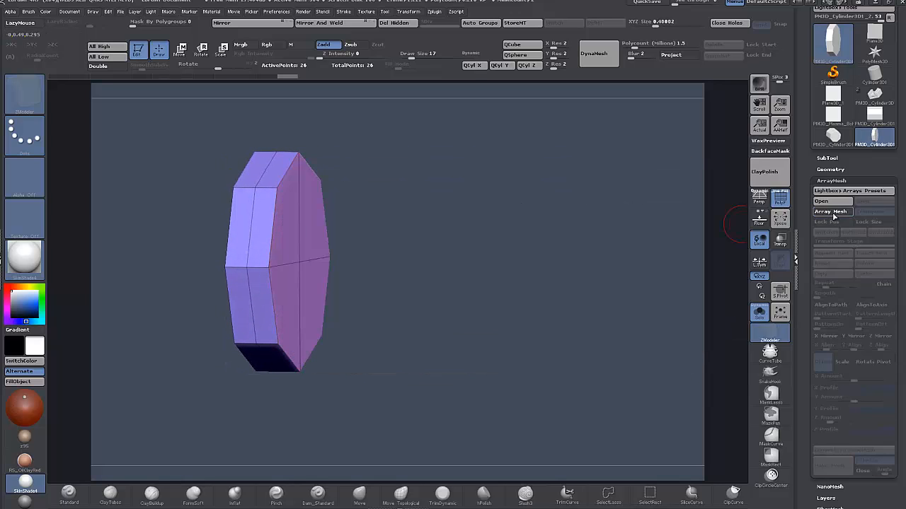
mouse_move(404, 353)
mouse_down()
mouse_move(419, 350)
mouse_move(404, 350)
mouse_up()
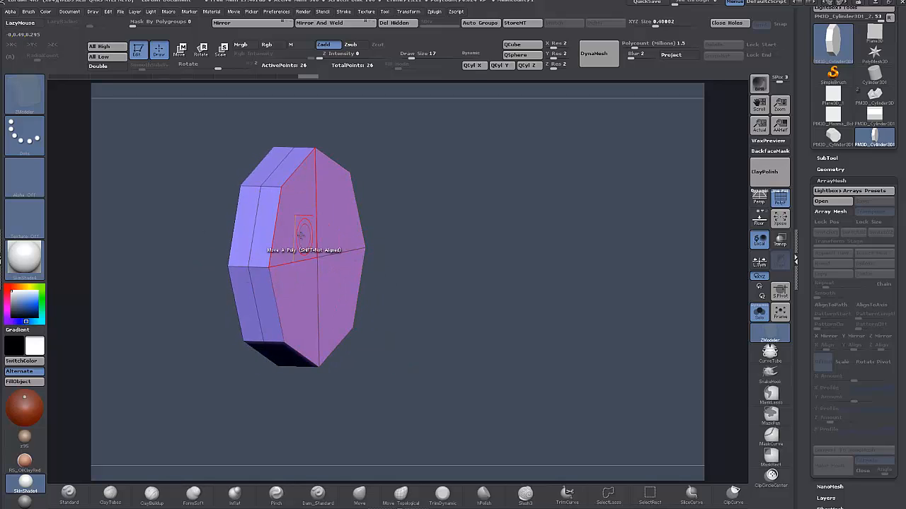
- Extrude the bar's end cap slightly outward using QMesh on the Polygroup Island target
key(space)
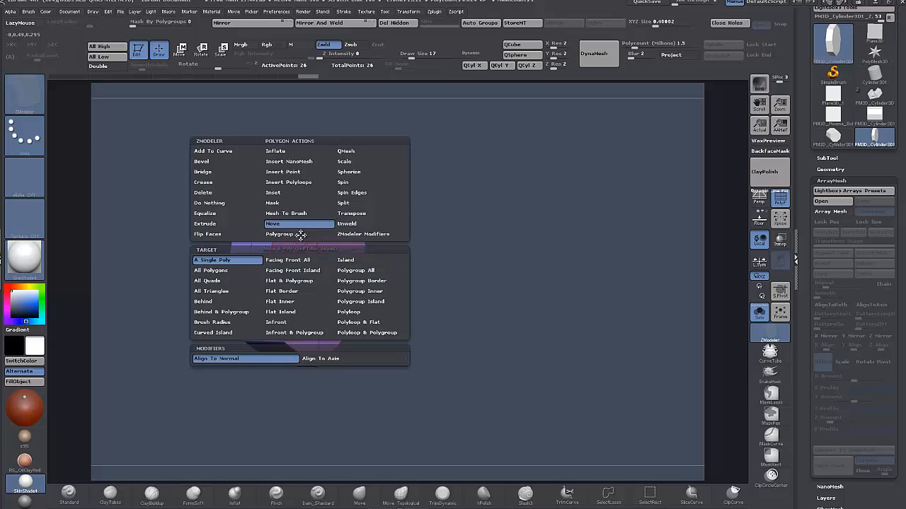
click(354, 151)
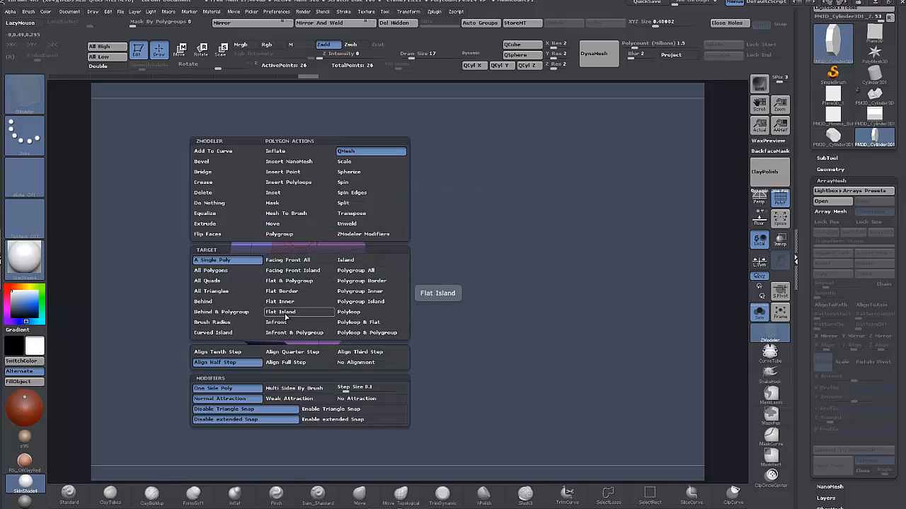
click(358, 302)
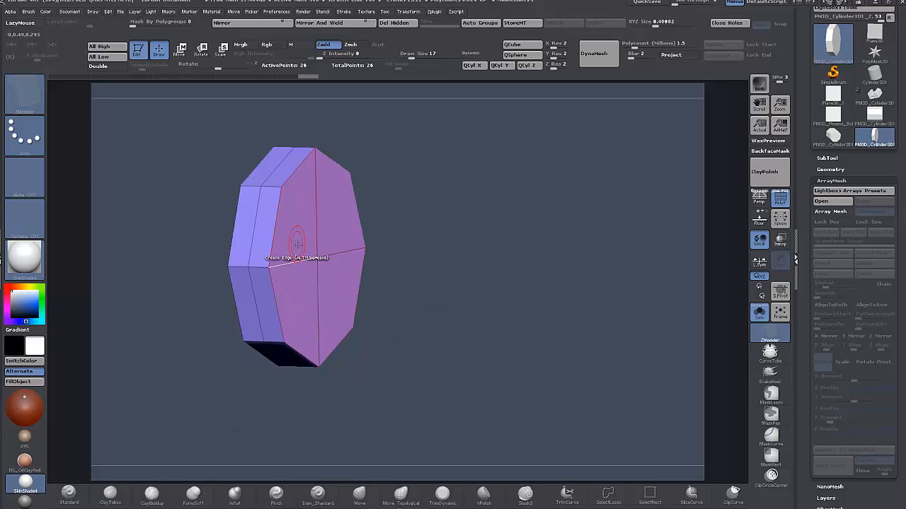
mouse_move(297, 244)
mouse_down()
mouse_move(318, 246)
mouse_move(309, 248)
mouse_up()
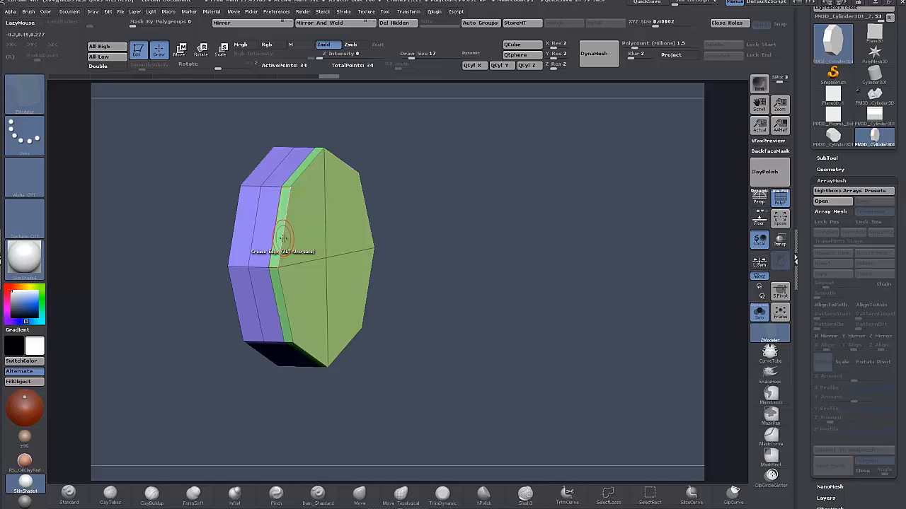
- Scale the cap's complete edge loop inward and QMesh the smaller face outward into a protruding plug
key(space)
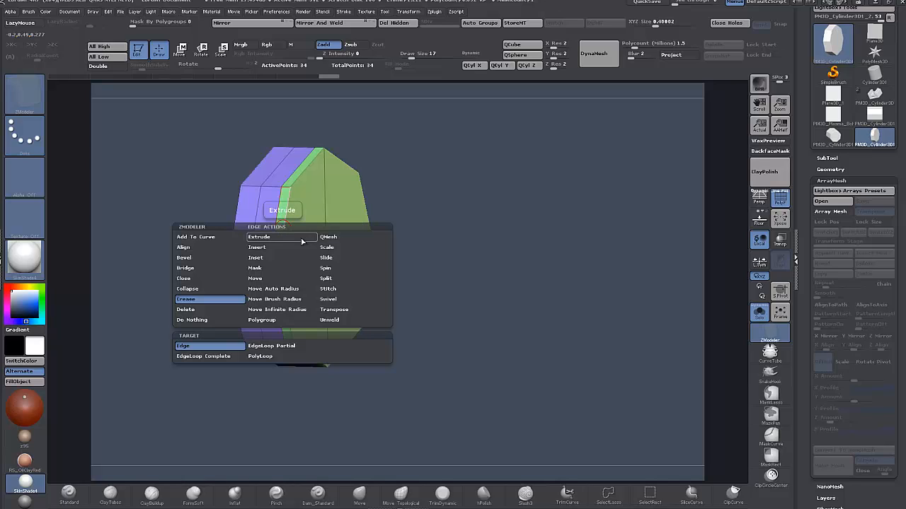
click(352, 247)
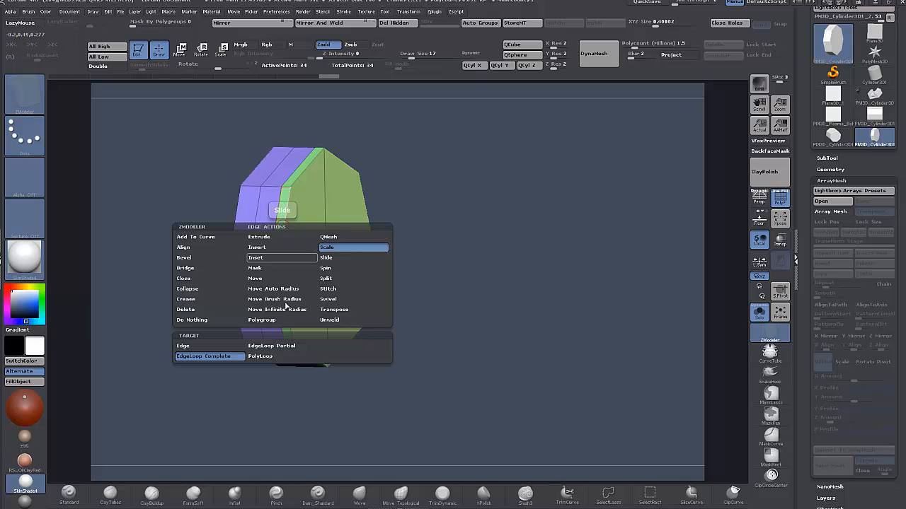
click(225, 357)
drag(287, 227, 263, 178)
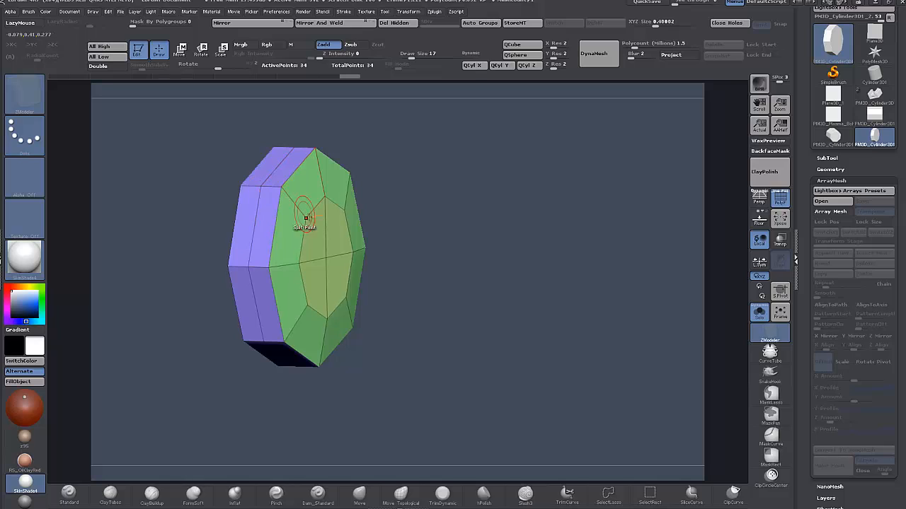
drag(317, 251, 377, 244)
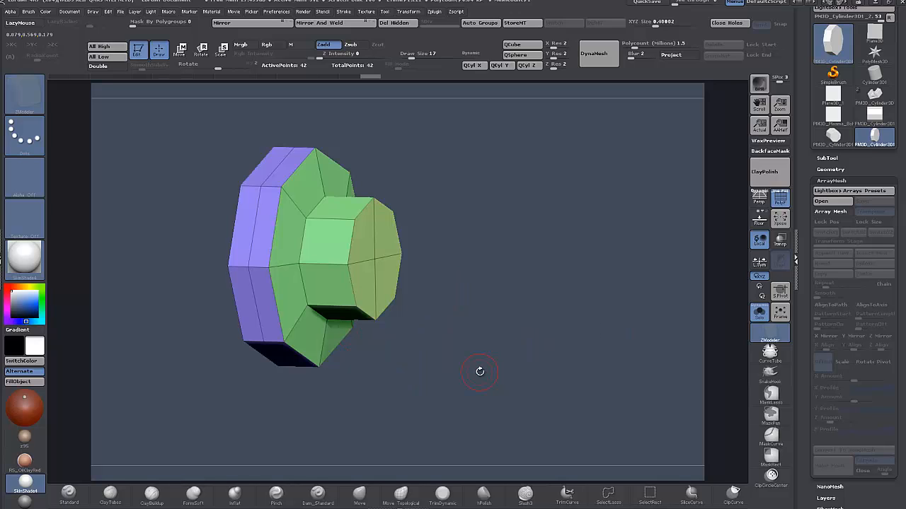
- Inset the polygroup island of the opposite end face to form three concentric rings around a central face
drag(480, 371, 508, 371)
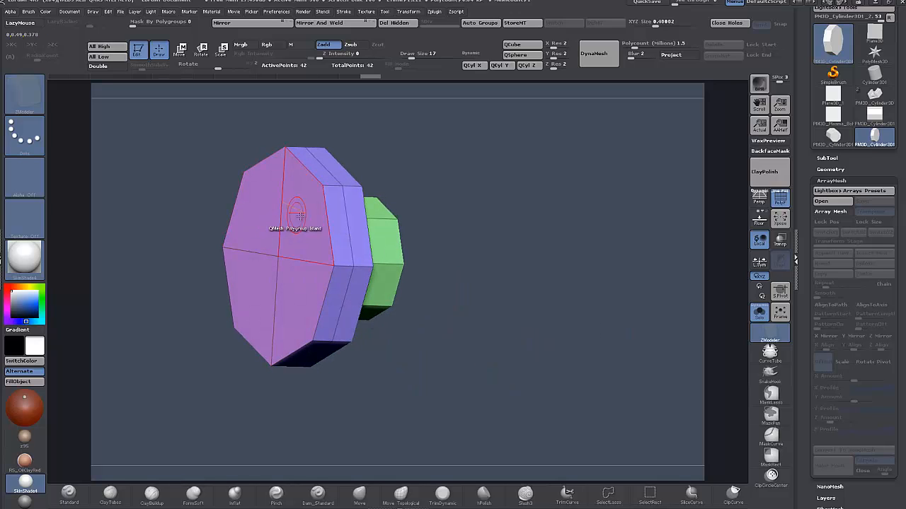
key(space)
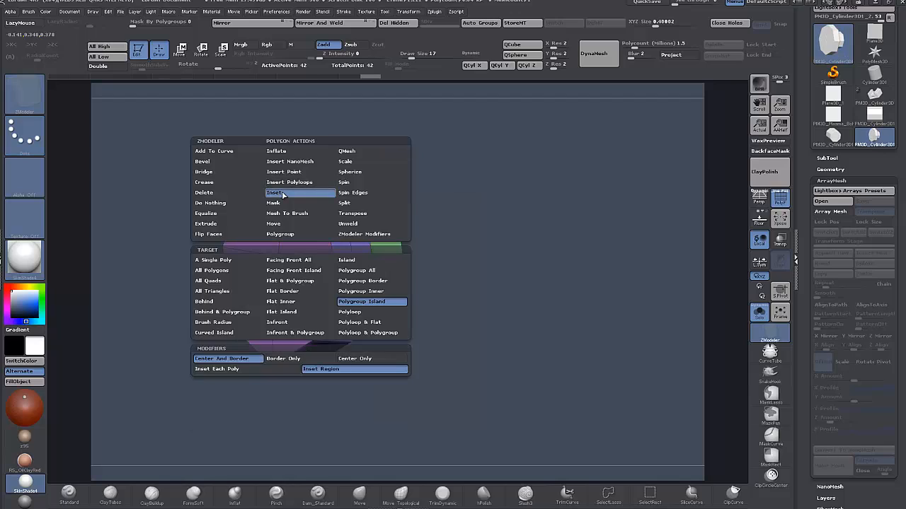
click(278, 192)
drag(293, 216, 295, 243)
drag(411, 342, 397, 344)
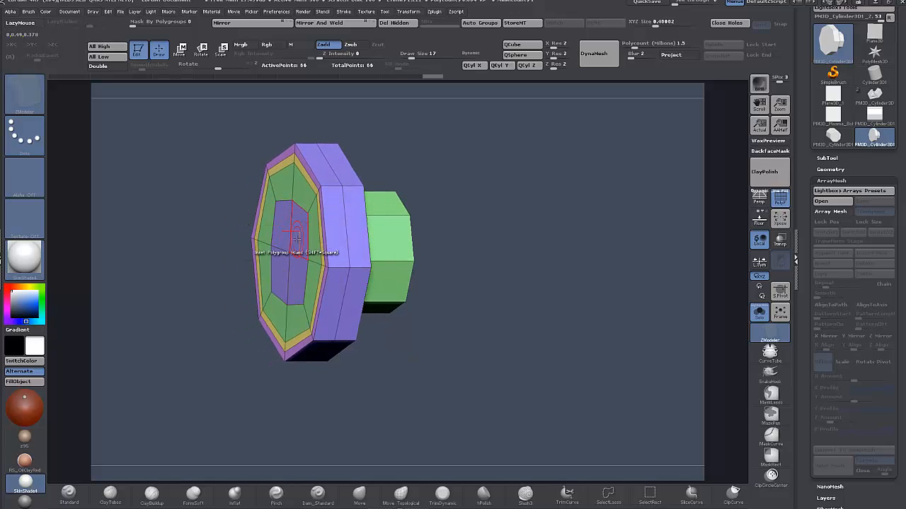
- Push the central face of the inset end inward with QMesh Polygroup Island to form a sloped recess
key(space)
click(344, 151)
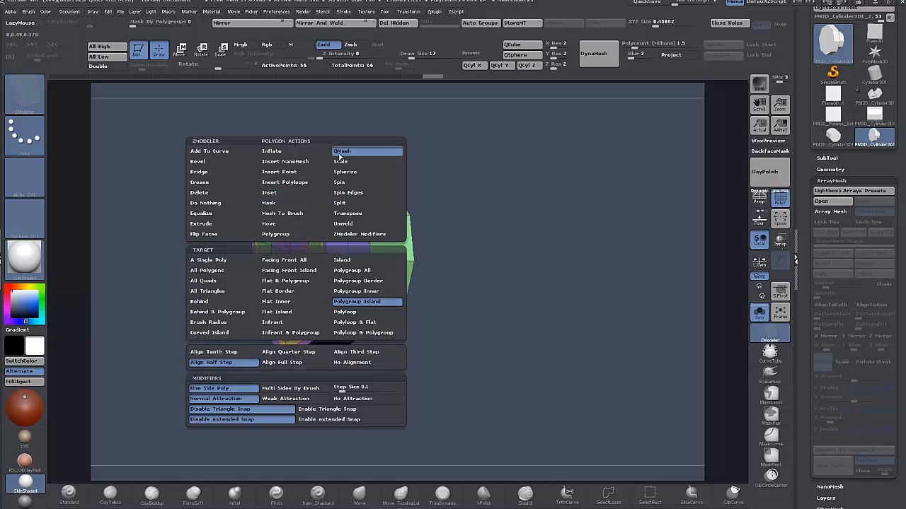
click(367, 301)
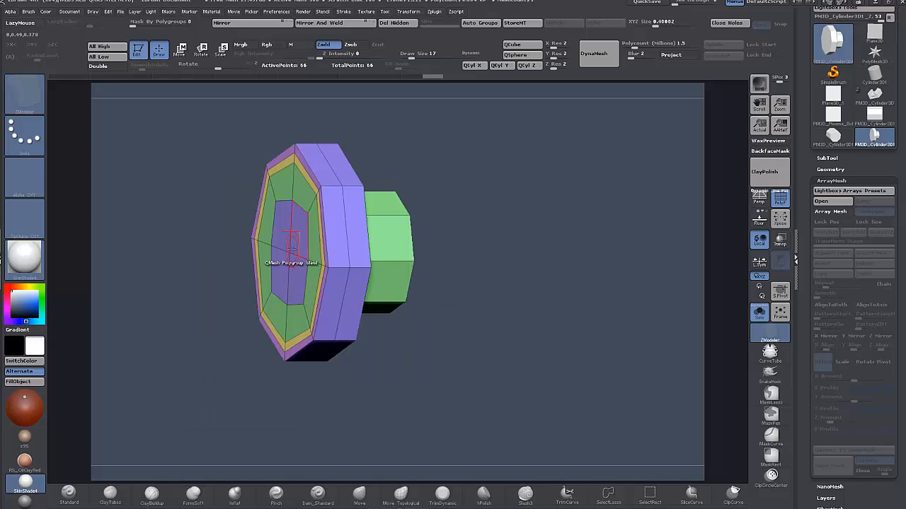
drag(300, 239, 321, 232)
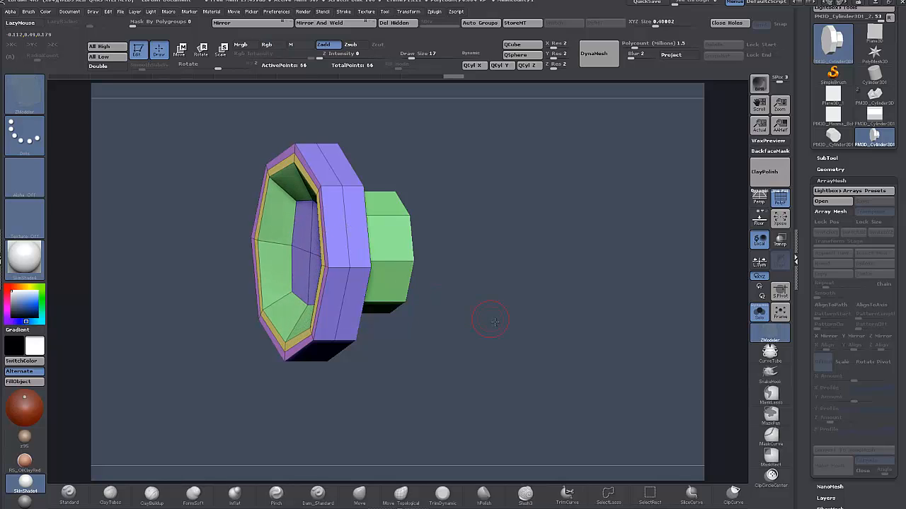
- Preview the part with dynamic subdivision, examine its smoothed shape from several angles and return to the low-poly view
mouse_move(495, 322)
mouse_down()
mouse_move(520, 326)
mouse_move(500, 328)
mouse_up()
key(d)
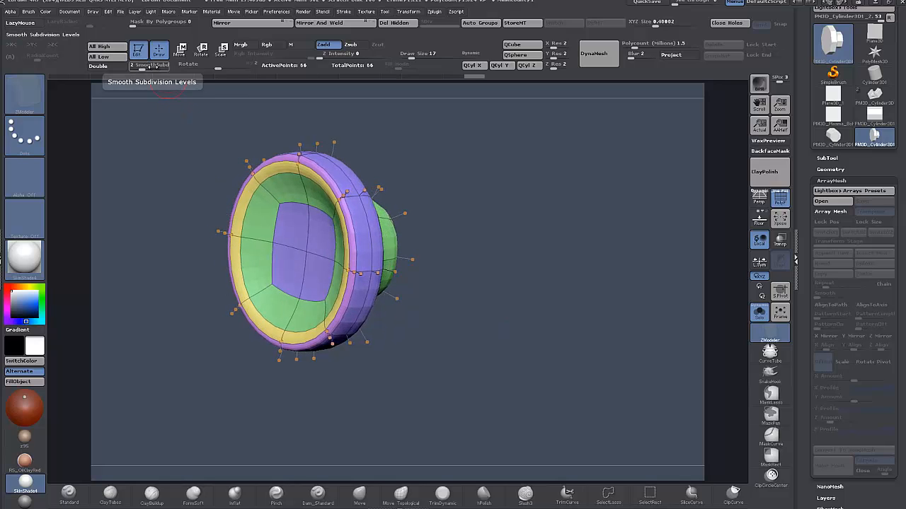
drag(479, 309, 487, 309)
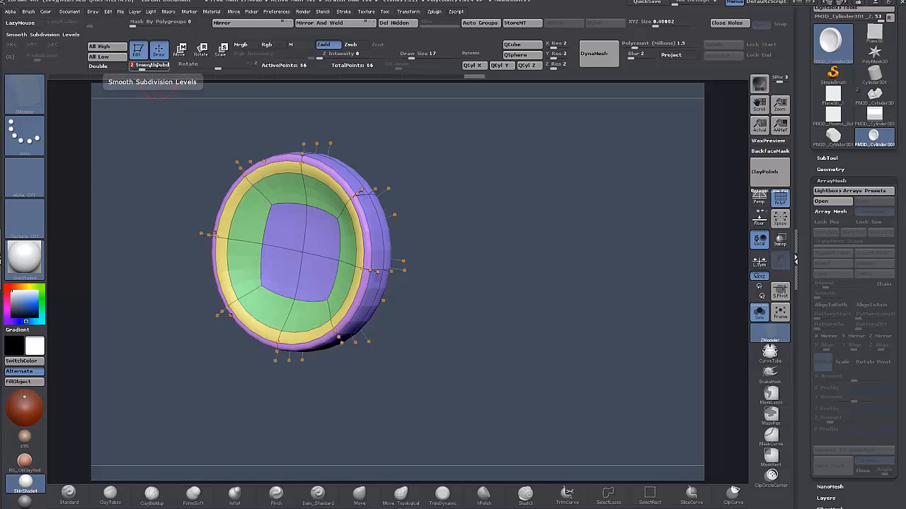
mouse_move(497, 334)
mouse_down()
mouse_move(506, 363)
mouse_move(496, 365)
mouse_move(514, 363)
mouse_up()
key(shift+d)
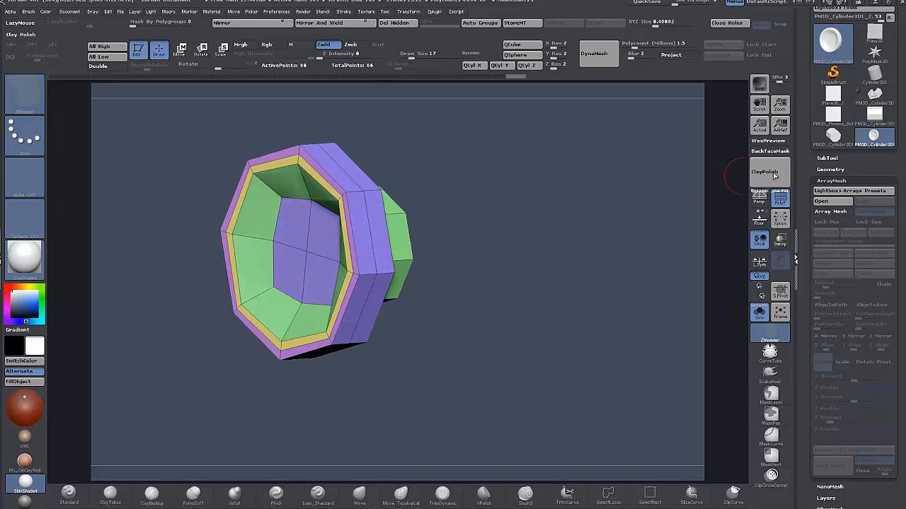
- Crease the polygroup islands of the outer rim band and of the faces inside the recessed end
alt+drag(522, 247, 534, 290)
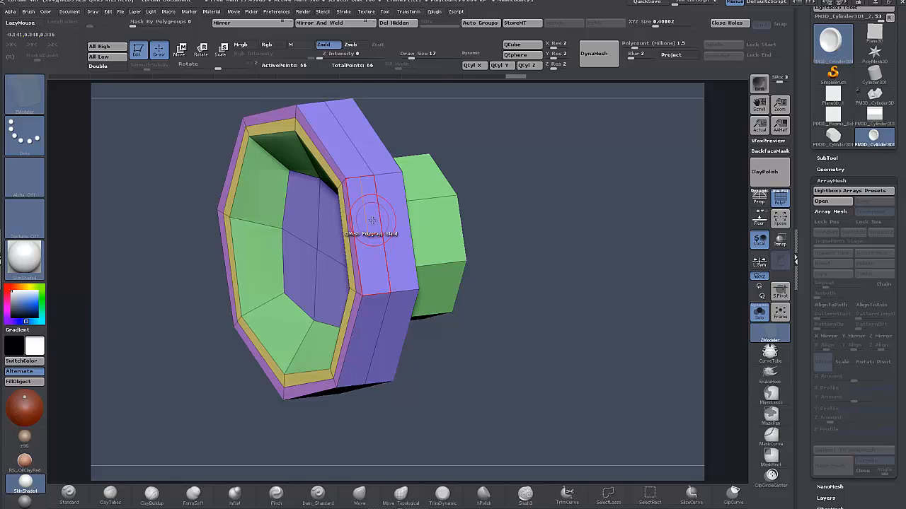
key(space)
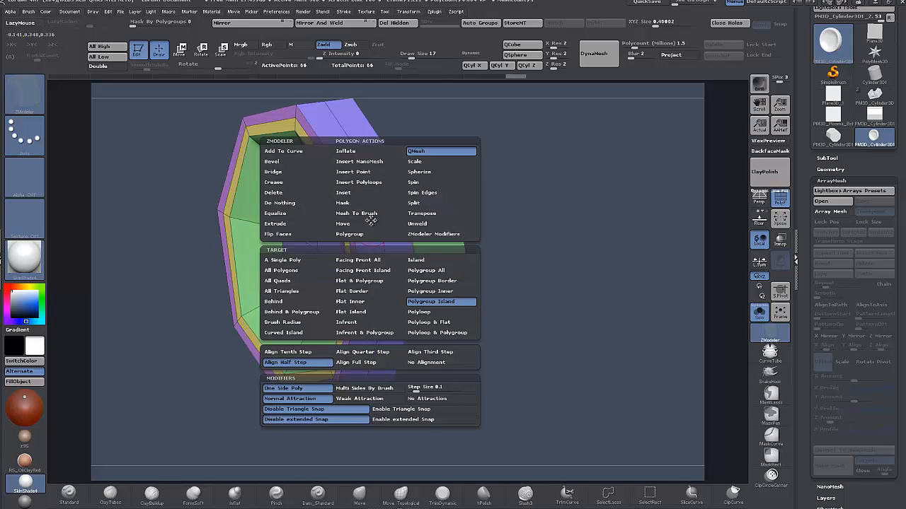
click(274, 183)
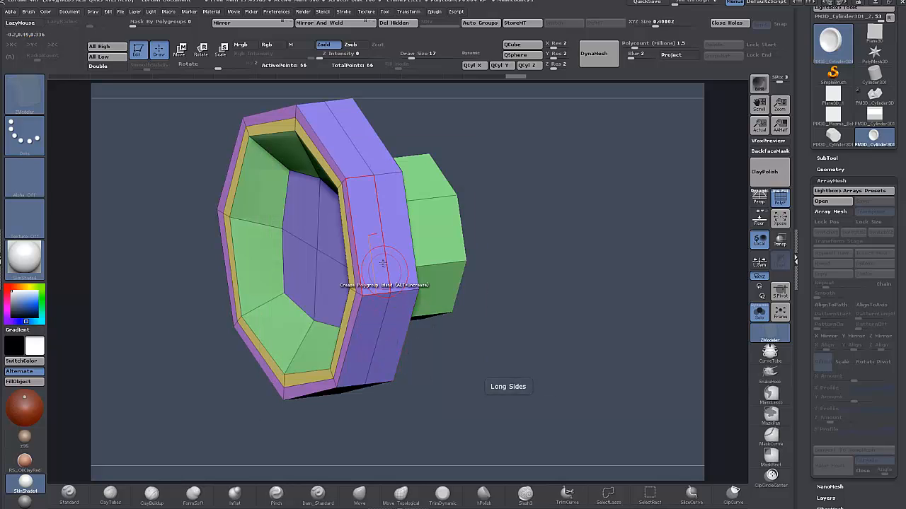
click(370, 234)
drag(453, 368, 520, 382)
click(285, 238)
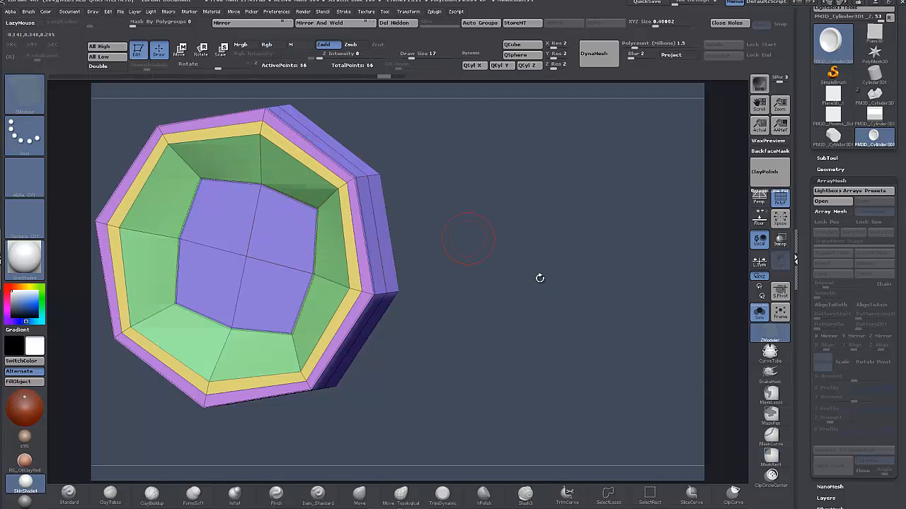
drag(539, 278, 566, 278)
click(298, 180)
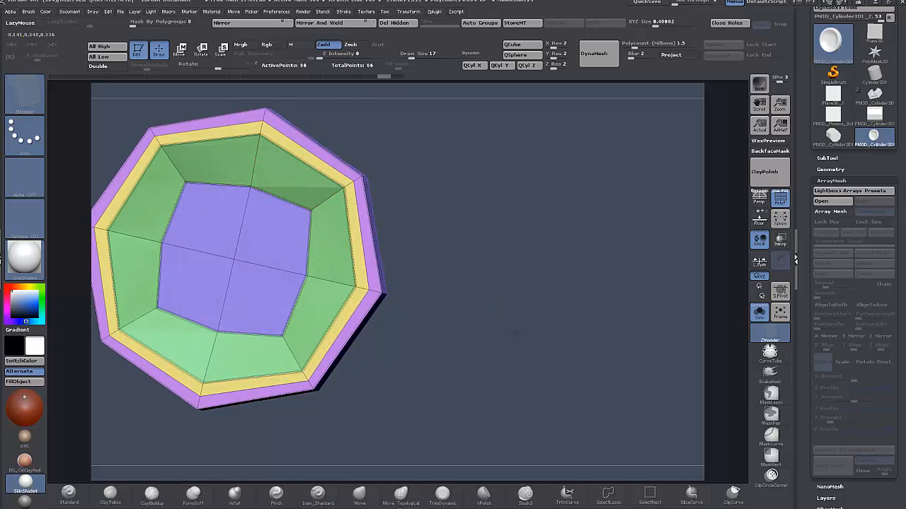
- Turn on the dynamic subdivision preview and scale the outer rim band's complete middle edge loop outward
drag(517, 332, 460, 327)
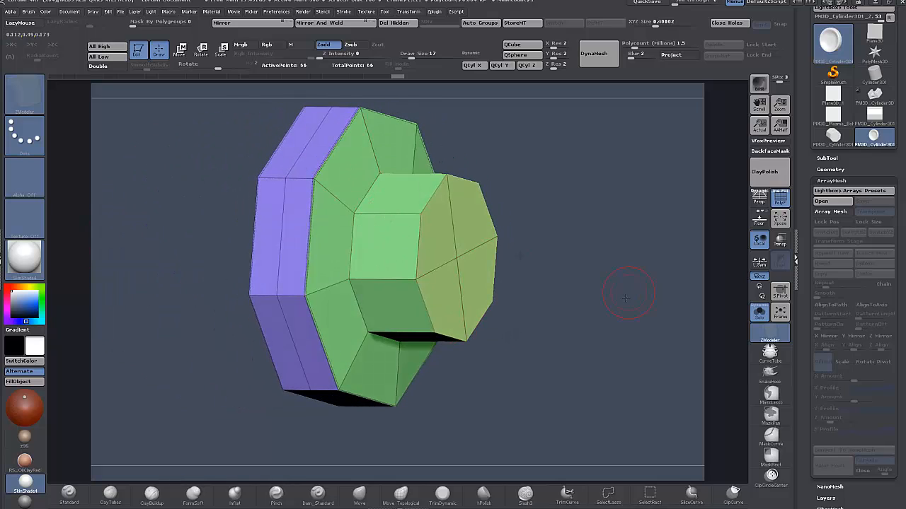
mouse_move(627, 293)
mouse_down()
mouse_move(615, 308)
mouse_move(629, 308)
mouse_up()
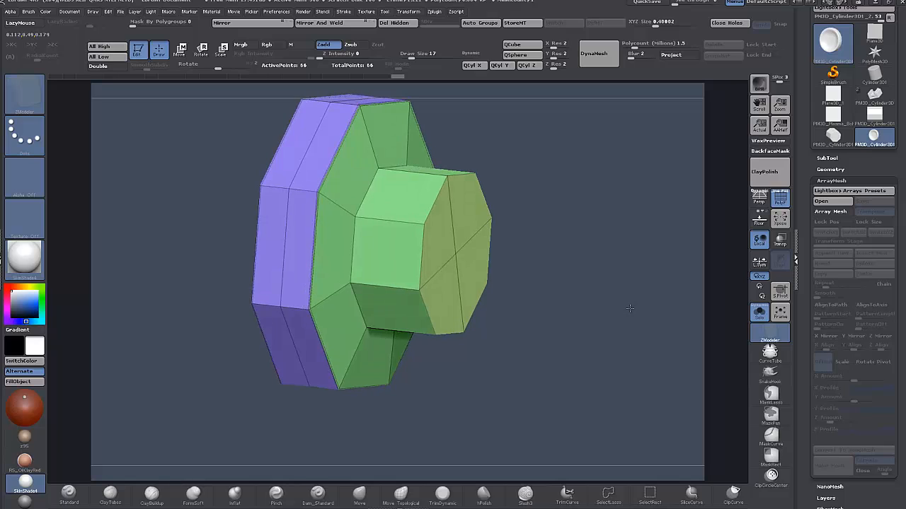
key(d)
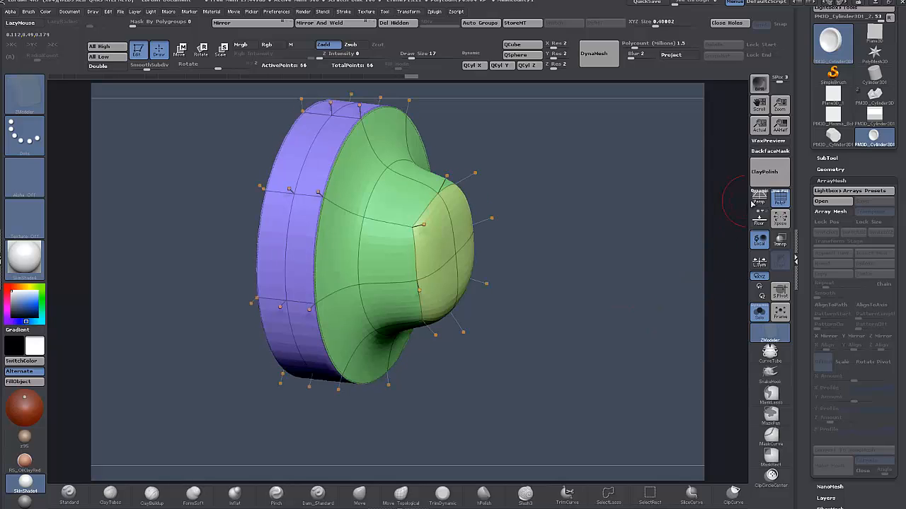
click(779, 199)
mouse_move(614, 311)
mouse_down()
mouse_move(624, 303)
mouse_move(605, 310)
mouse_up()
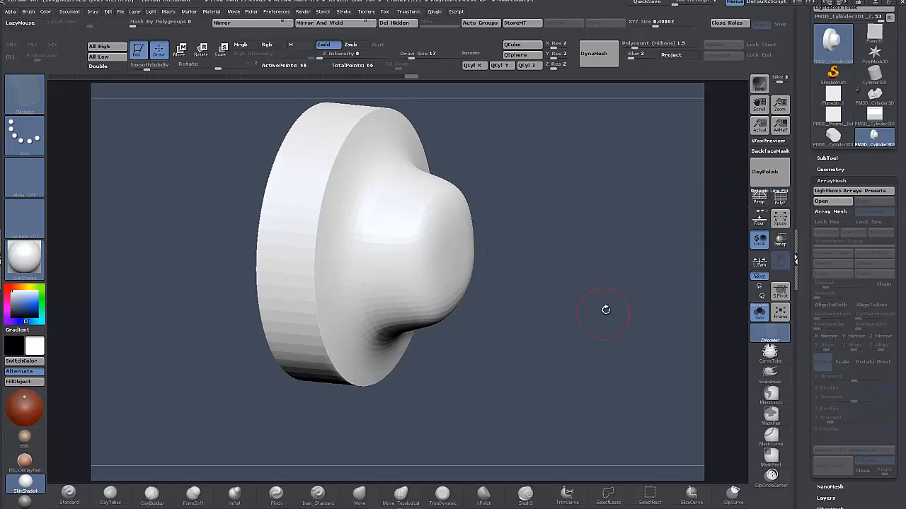
click(779, 199)
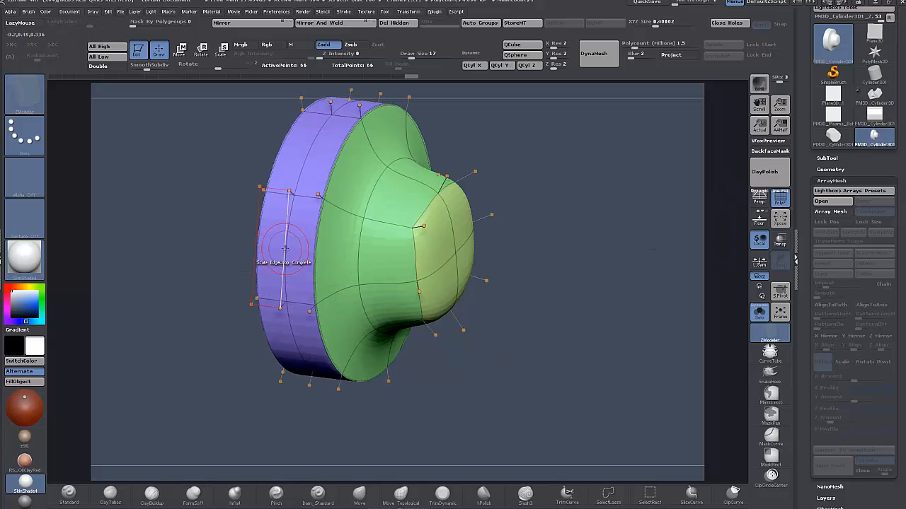
drag(285, 248, 289, 261)
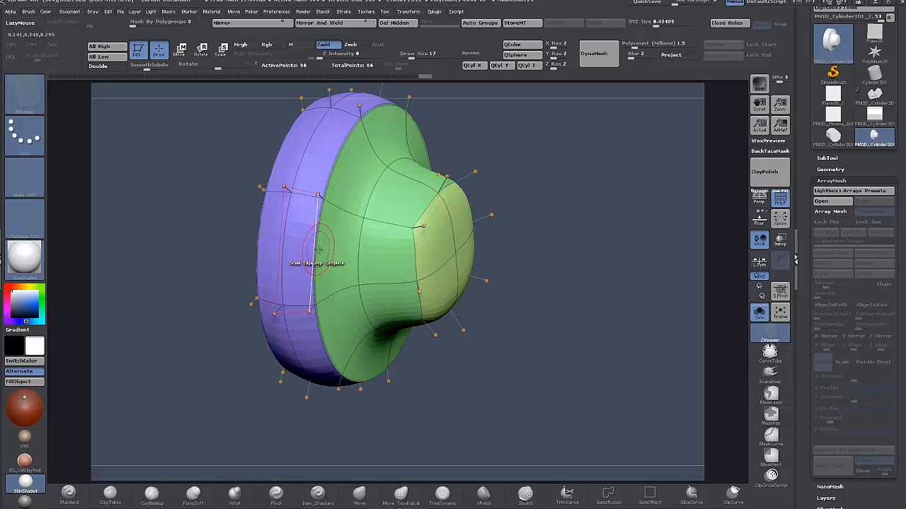
- Uncrease the complete edge loop on the plug side of the rim and return to the low-poly view
key(space)
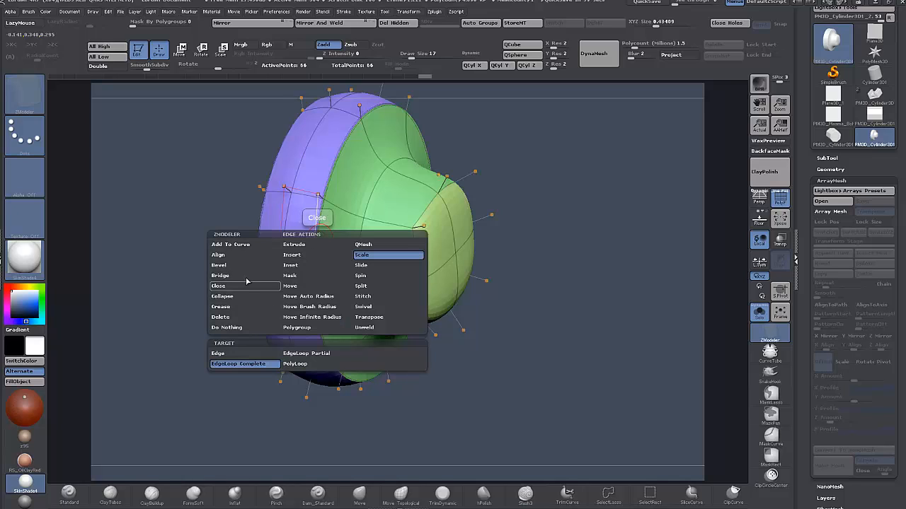
click(240, 307)
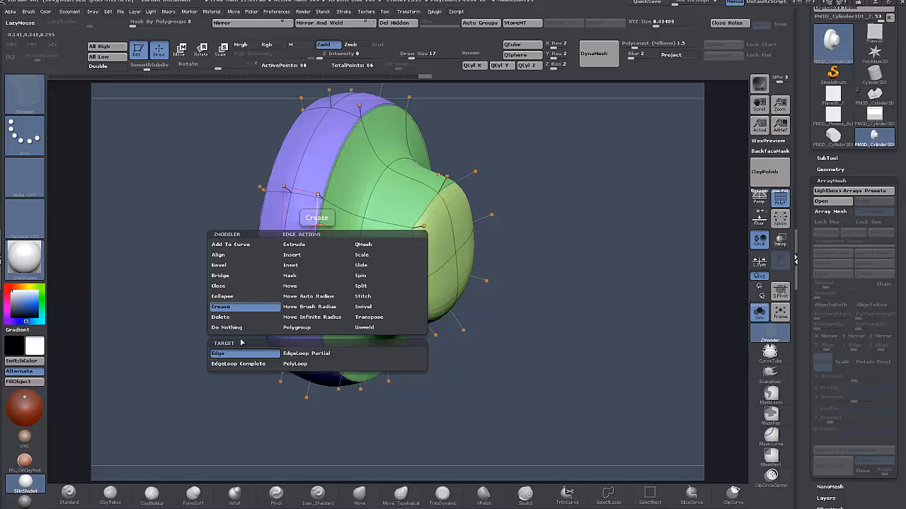
click(244, 363)
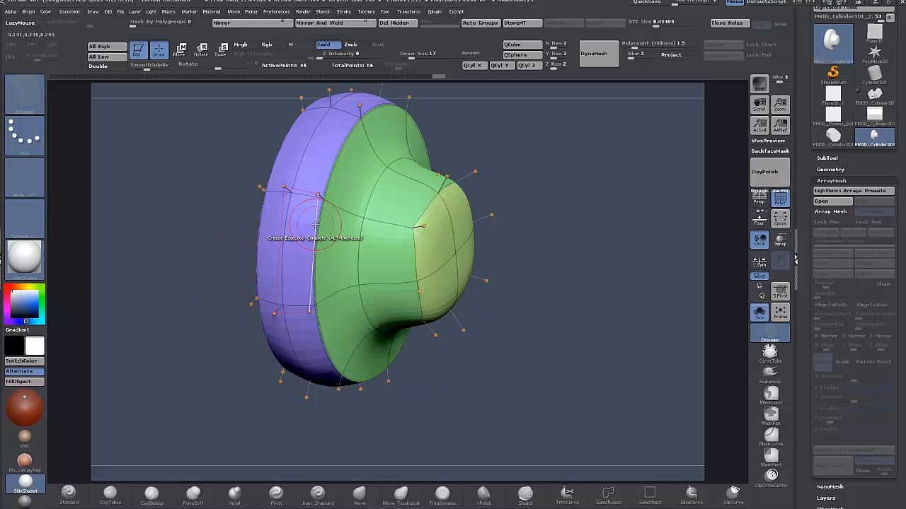
click(314, 225)
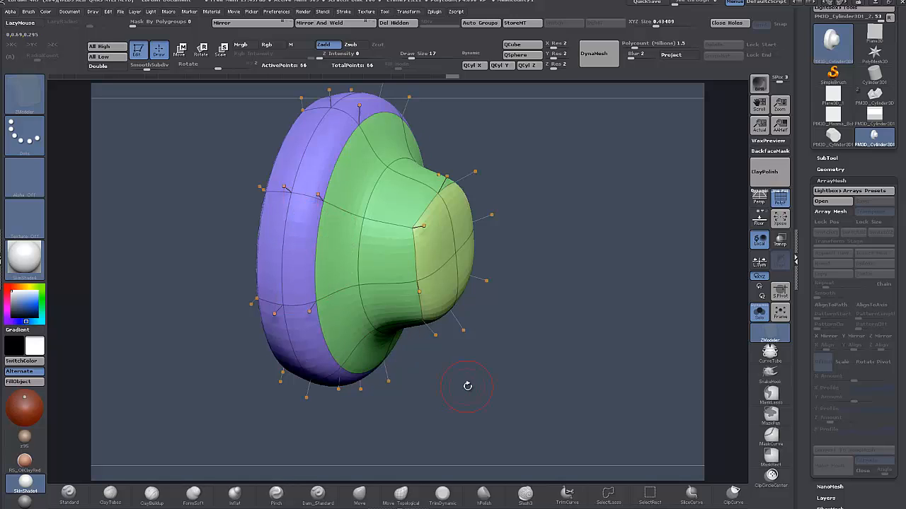
drag(484, 378, 491, 377)
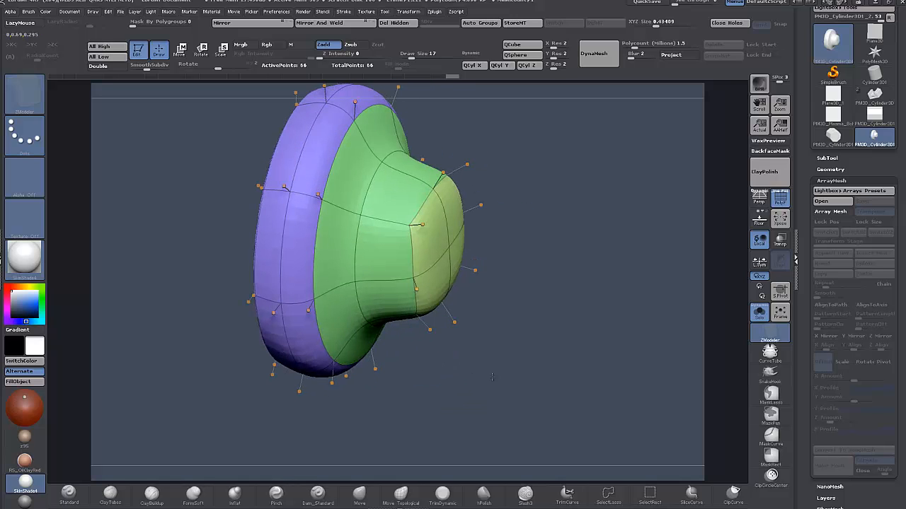
key(shift+d)
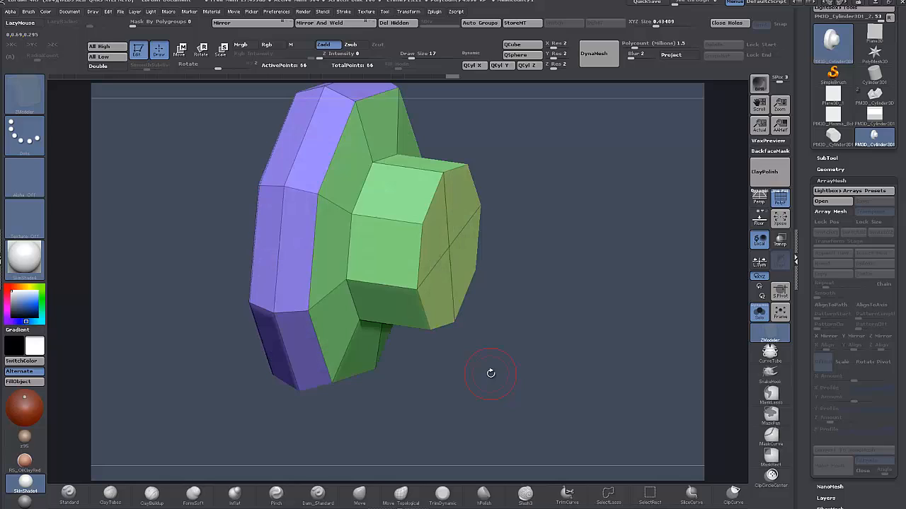
- Scale the complete edge loop on the plug side of the rim inward to slope the outer band
drag(635, 419, 587, 417)
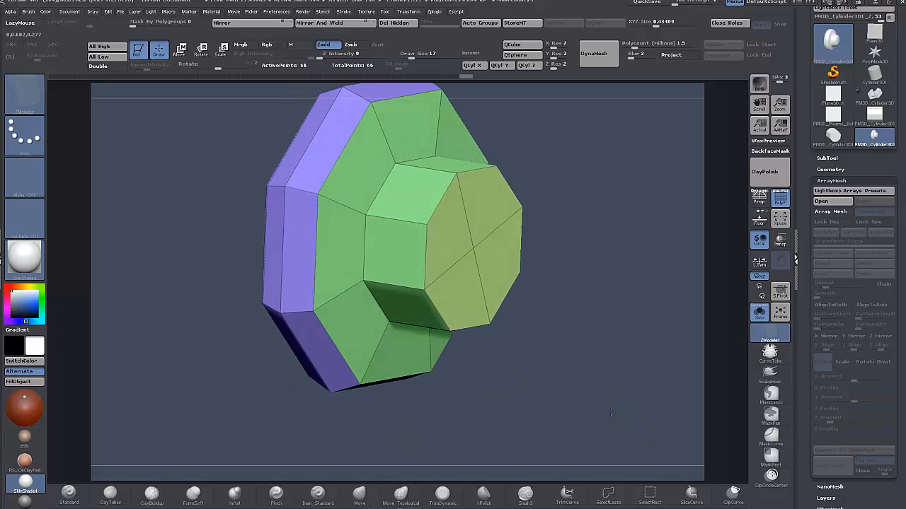
key(space)
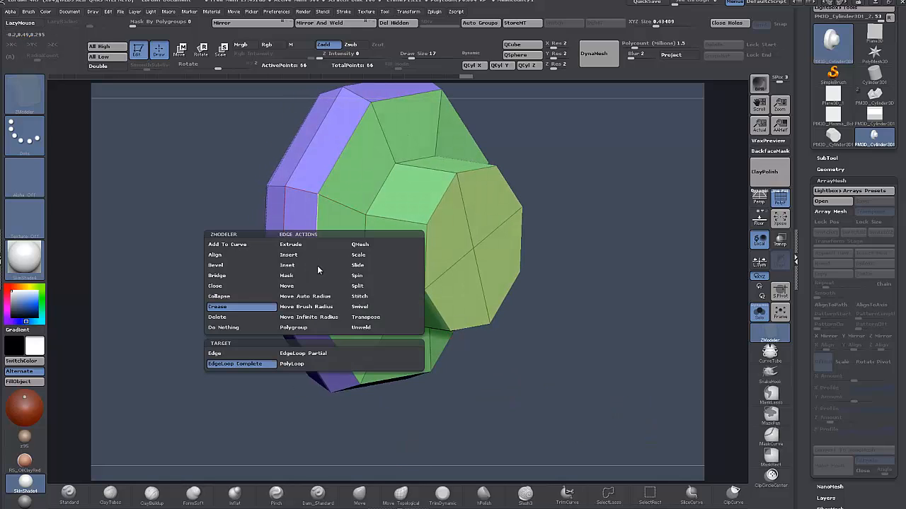
click(360, 256)
click(316, 255)
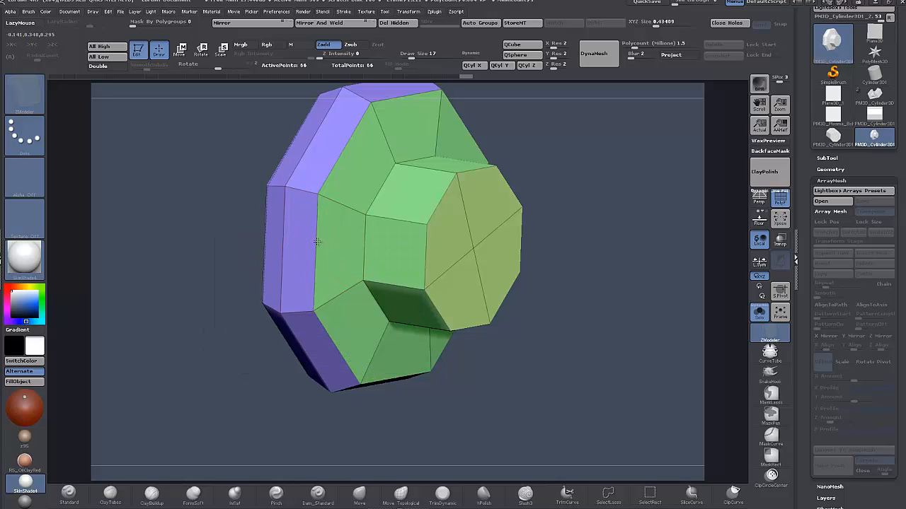
drag(317, 242, 315, 222)
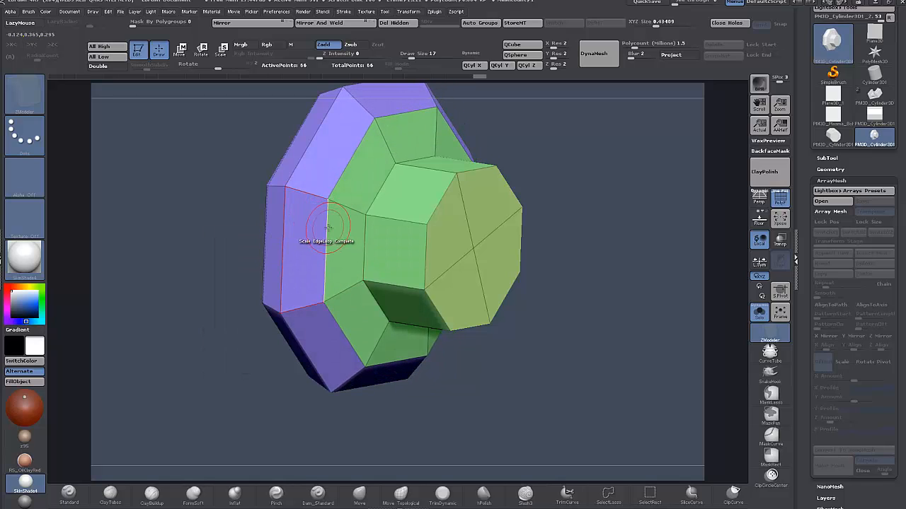
key(space)
- Bevel the complete edge loop at the plug's base with two rows and check it in the smoothed preview
drag(542, 373, 484, 340)
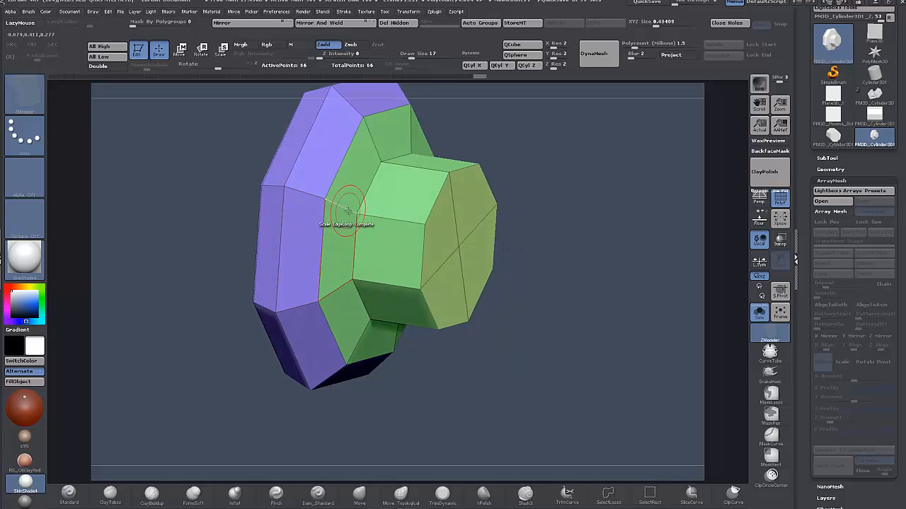
key(space)
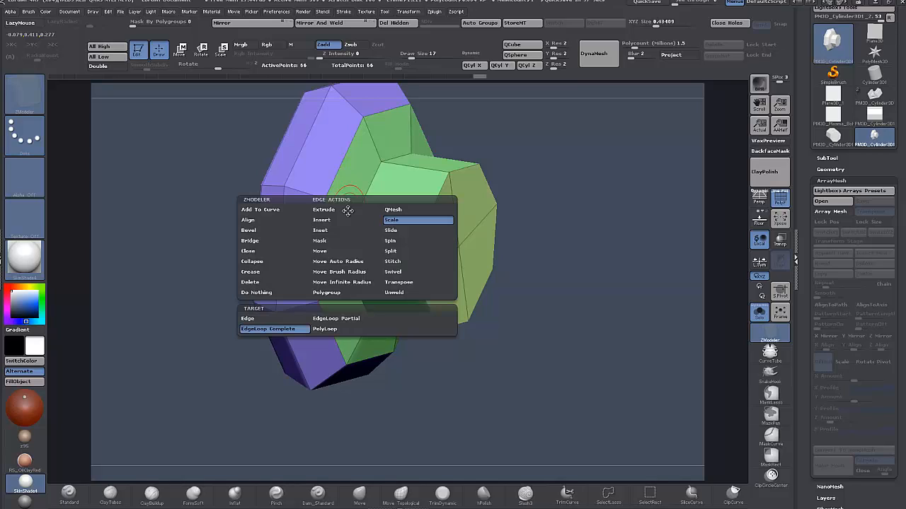
click(269, 236)
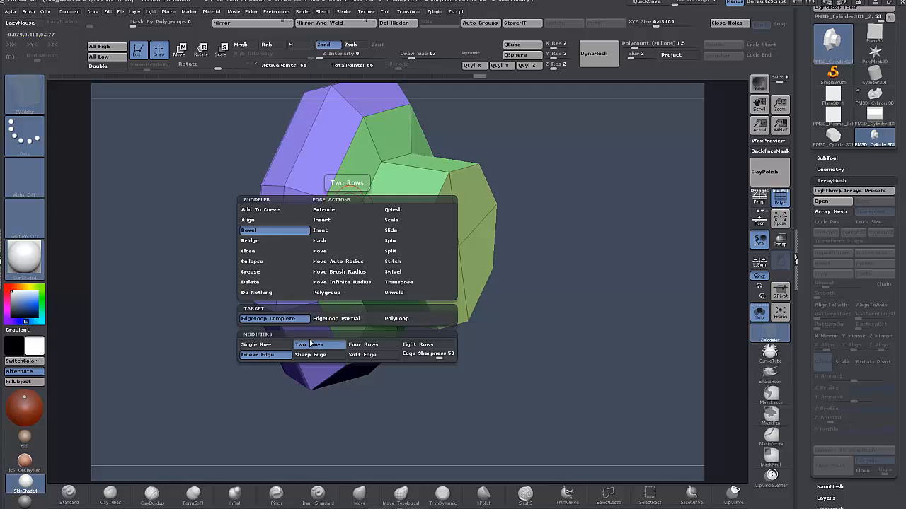
ctrl+right_drag(518, 339, 516, 390)
drag(397, 245, 399, 243)
key(d)
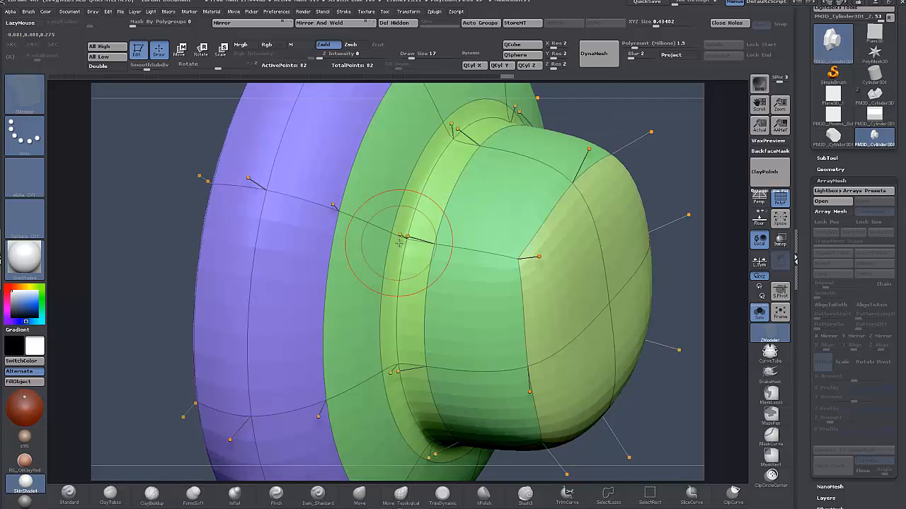
key(shift+d)
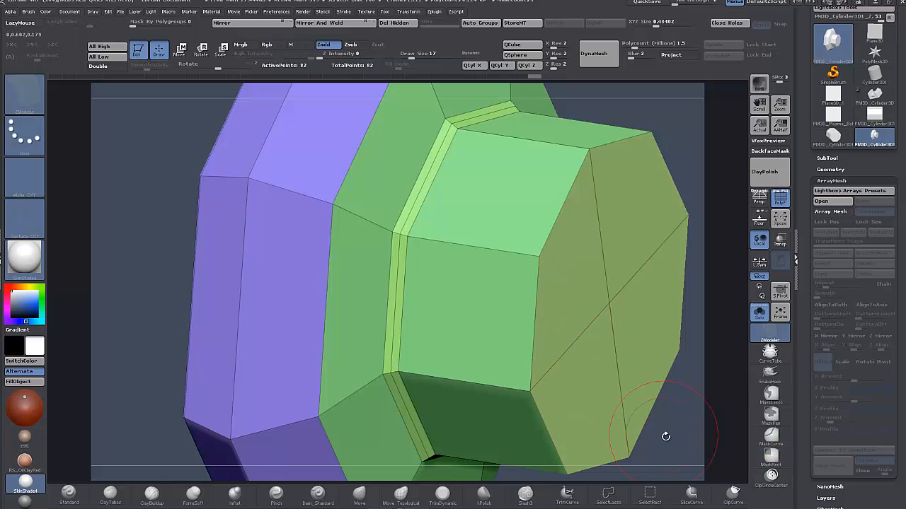
- Crease the polygroup island of the plug's end face and show the smoothed part from the side without its wireframe
alt+drag(663, 435, 576, 364)
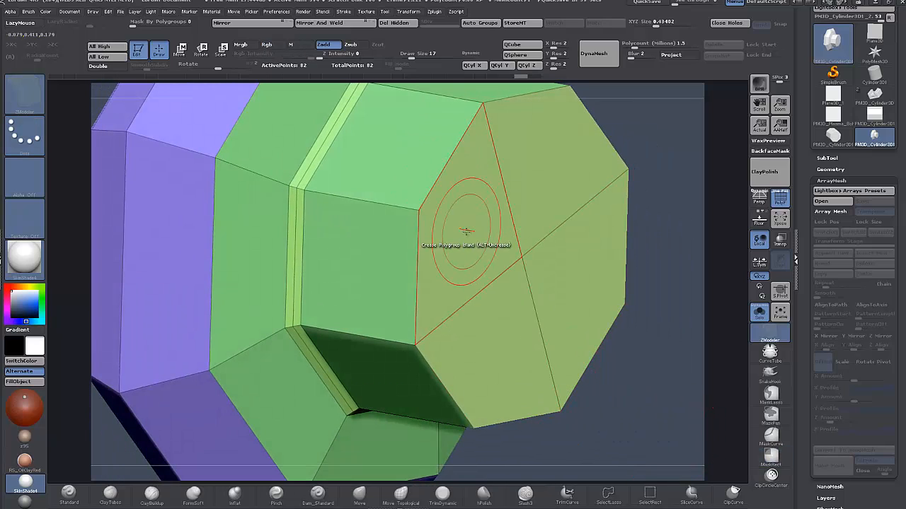
key(space)
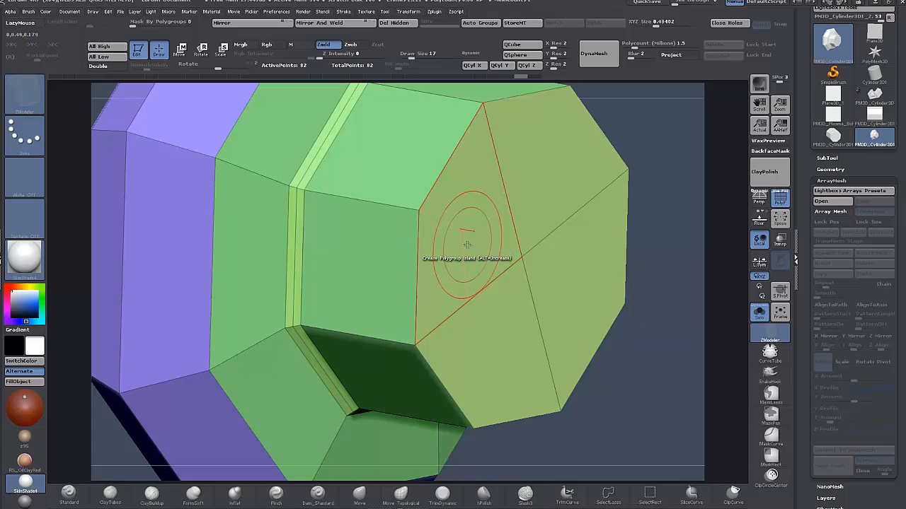
key(d)
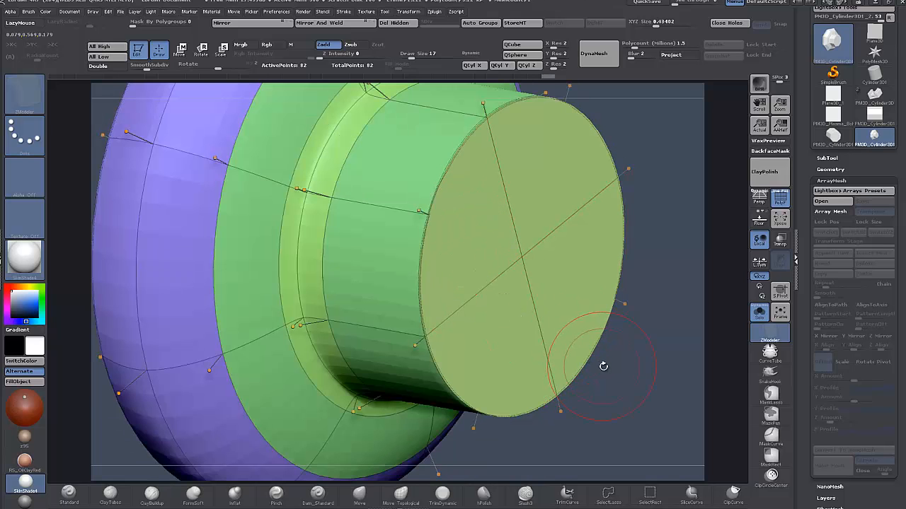
drag(600, 365, 618, 336)
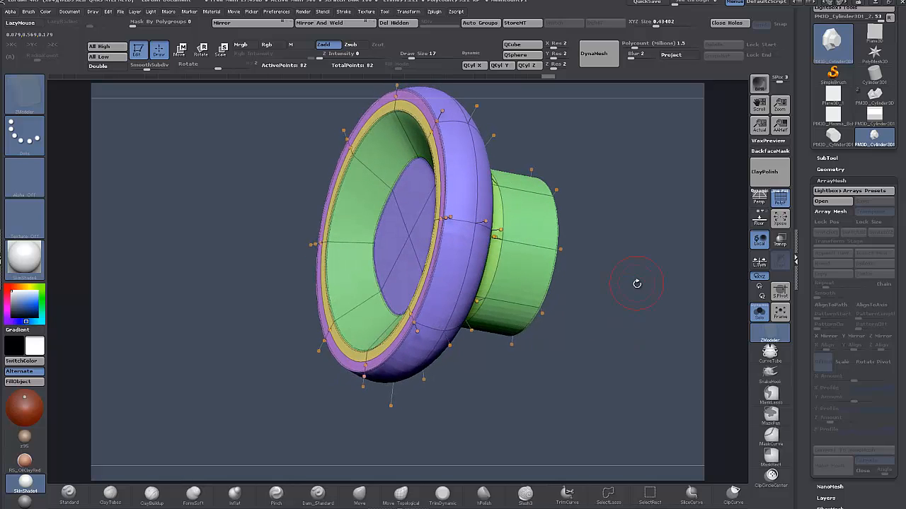
click(779, 200)
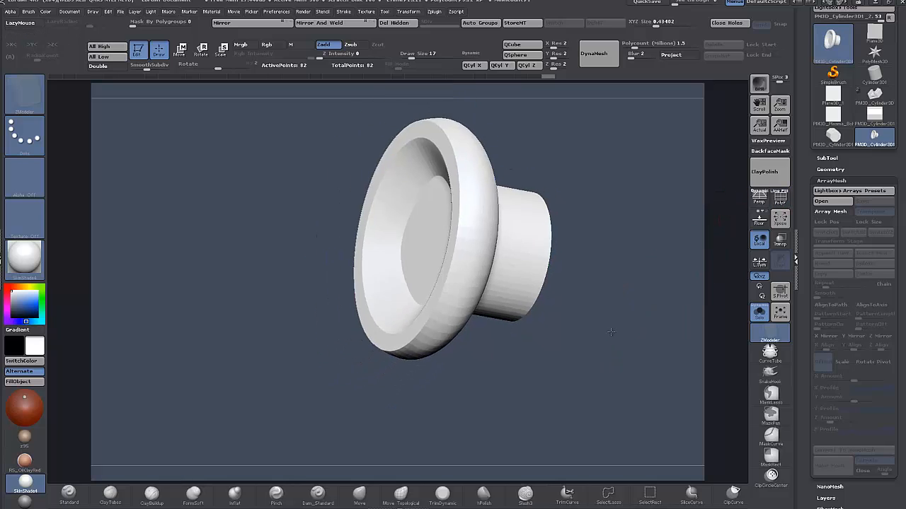
drag(610, 332, 586, 289)
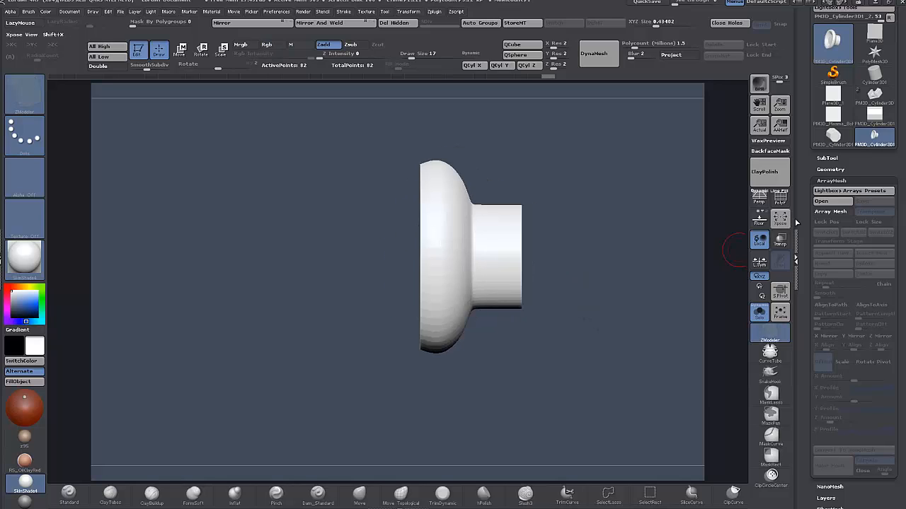
- Turn Array Mesh back on for the detailed part and bring the row of copies into view
click(832, 211)
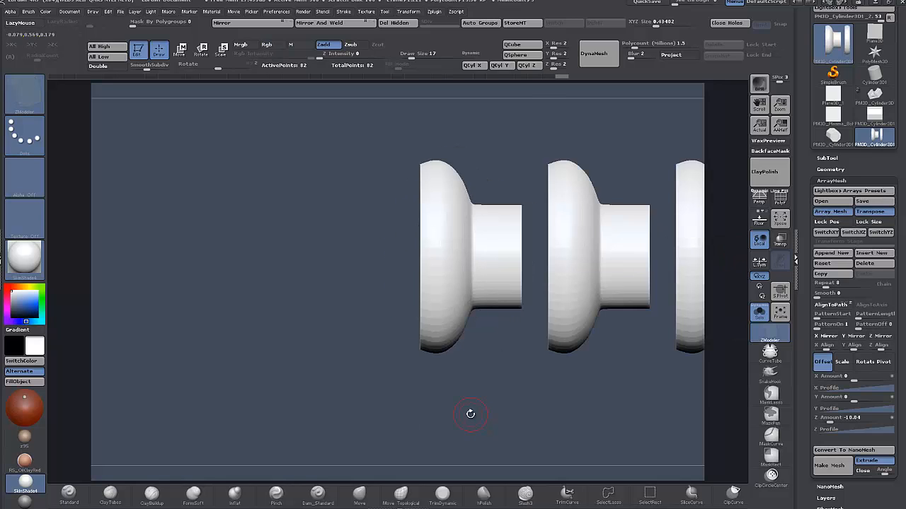
alt+drag(469, 413, 305, 402)
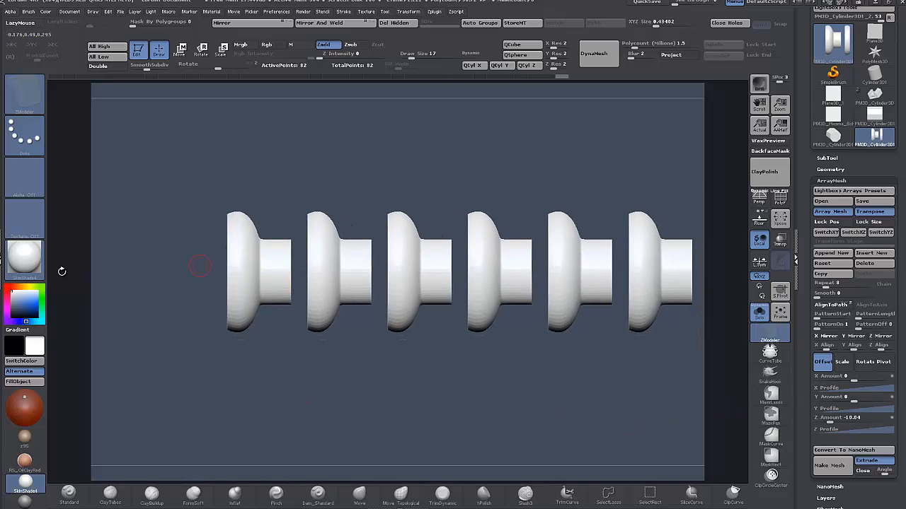
click(870, 213)
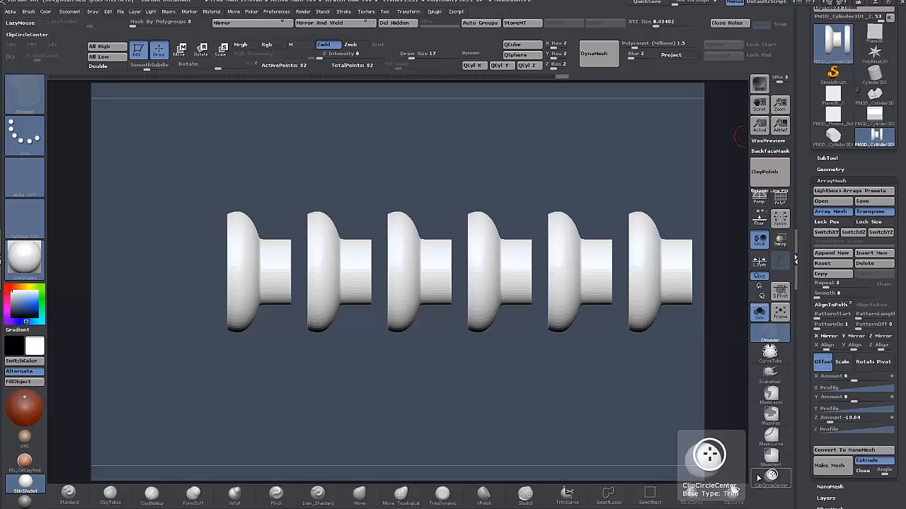
- Set the array's Z Amount to about -4.7 and show the floor grid's reference image with Fill Mode 1
drag(829, 419, 833, 418)
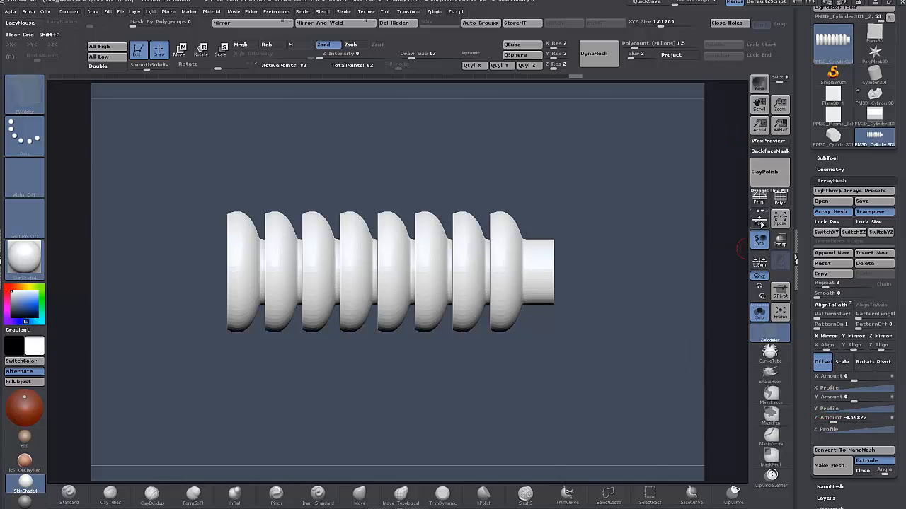
click(760, 221)
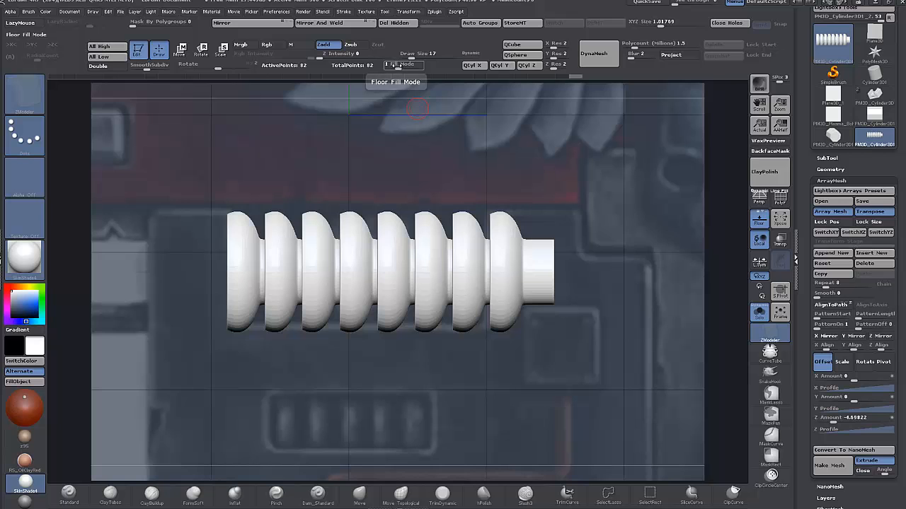
click(427, 65)
mouse_move(342, 385)
alt+mouse_down()
mouse_move(350, 441)
mouse_move(351, 372)
alt+mouse_up()
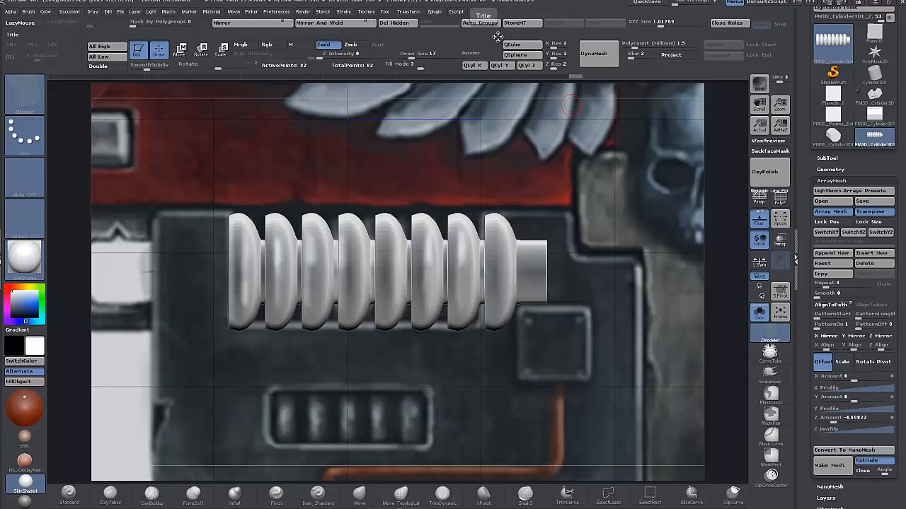
click(422, 69)
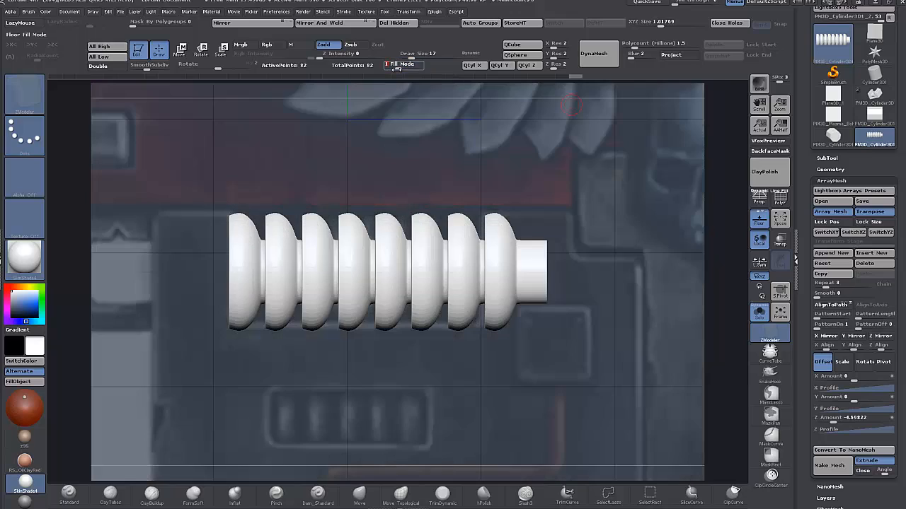
- Narrow the flat side of the repeated rim and tighten the array's Z Amount to -4.69 to fit the large vent in the reference
click(734, 493)
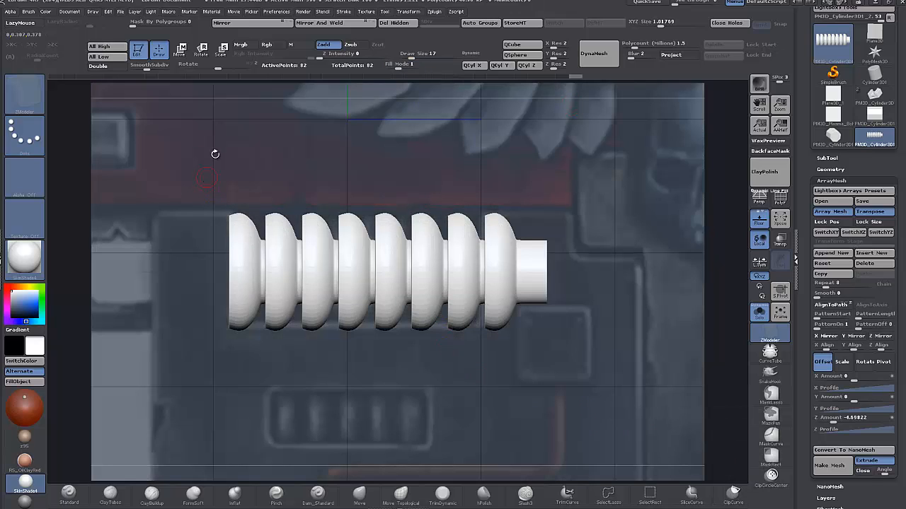
mouse_move(225, 143)
mouse_down()
mouse_move(225, 399)
mouse_move(210, 92)
mouse_move(233, 33)
mouse_move(191, 257)
mouse_move(178, 168)
mouse_move(232, 135)
mouse_up()
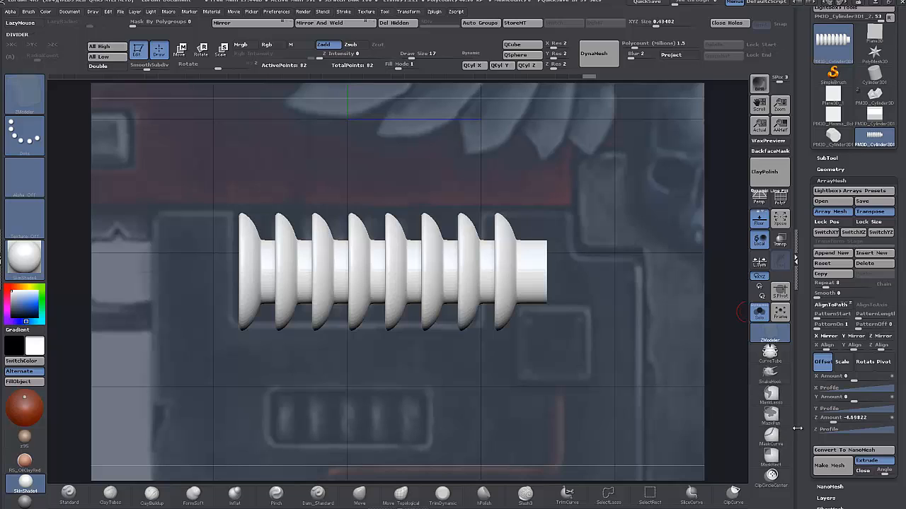
key(w)
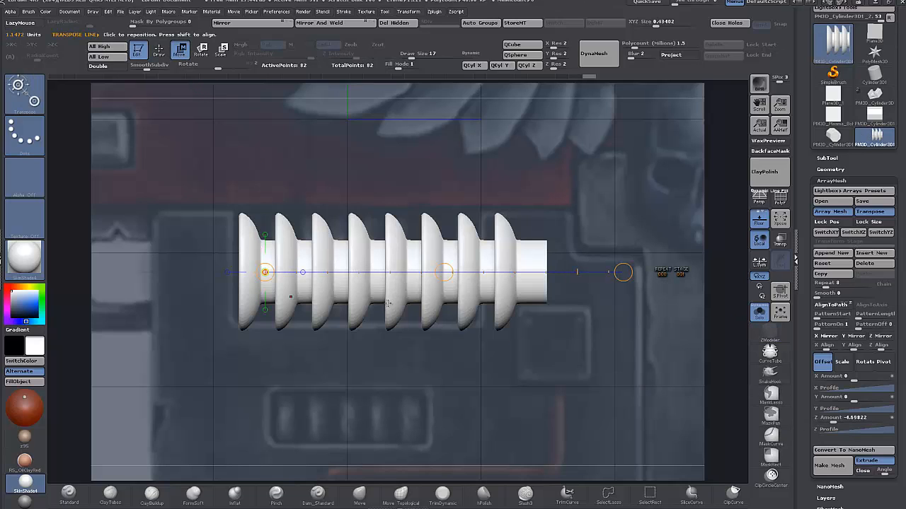
drag(445, 273, 476, 322)
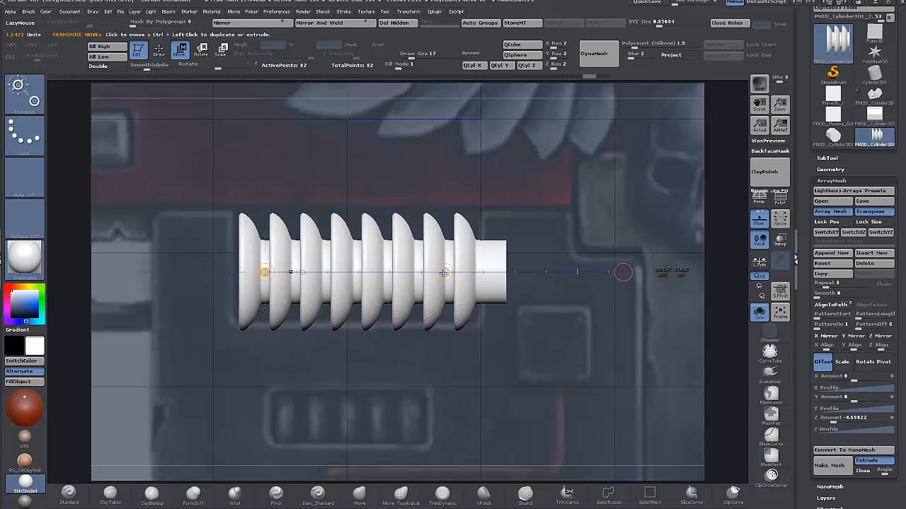
mouse_move(444, 273)
mouse_down()
mouse_move(361, 280)
mouse_move(453, 271)
mouse_move(443, 270)
mouse_up()
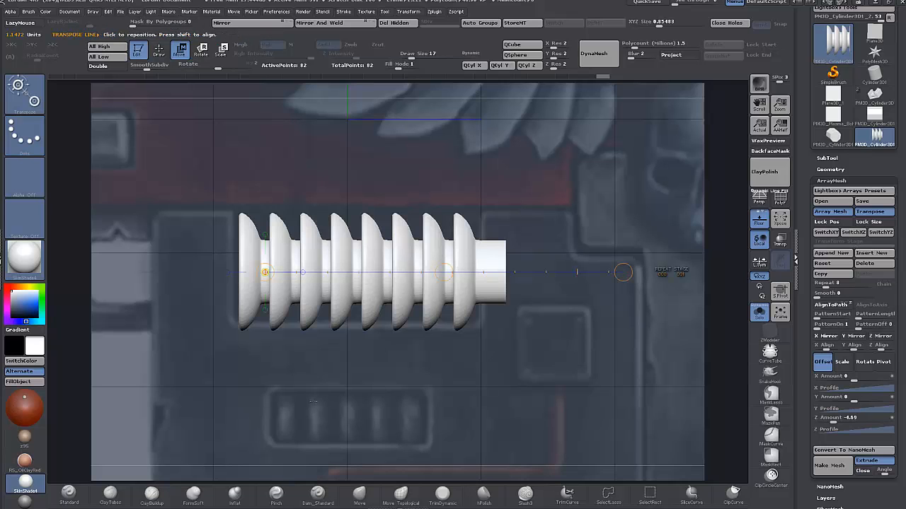
mouse_move(313, 402)
mouse_down()
mouse_move(323, 400)
mouse_move(307, 401)
mouse_up()
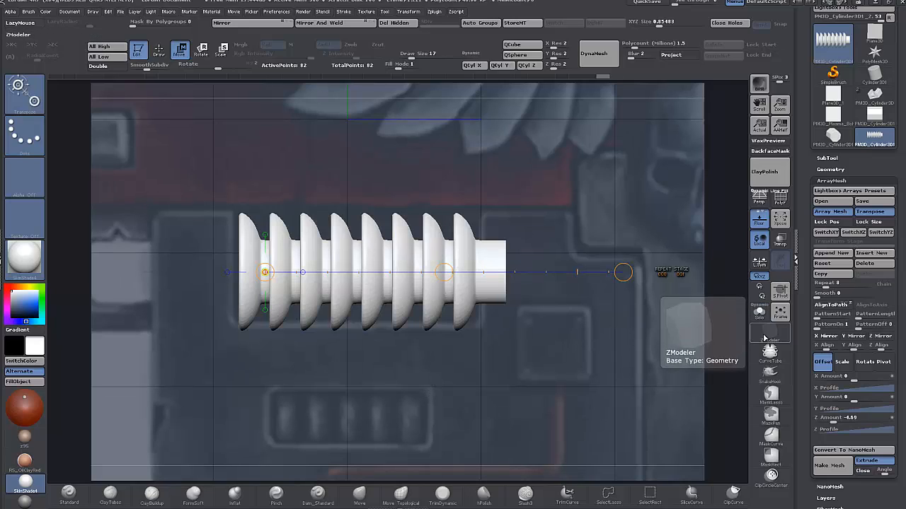
- Duplicate the array's subtool and select the second subtool in the list
click(827, 157)
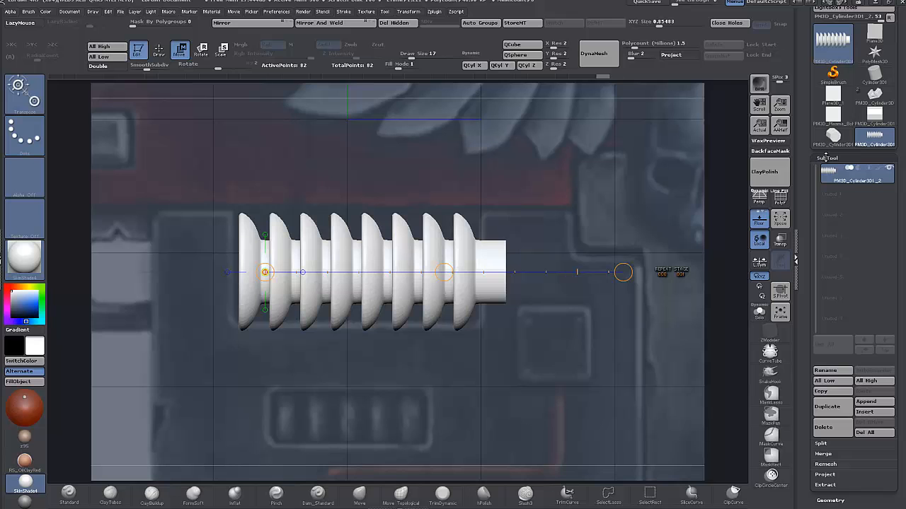
click(826, 157)
ctrl+right_drag(723, 371, 729, 414)
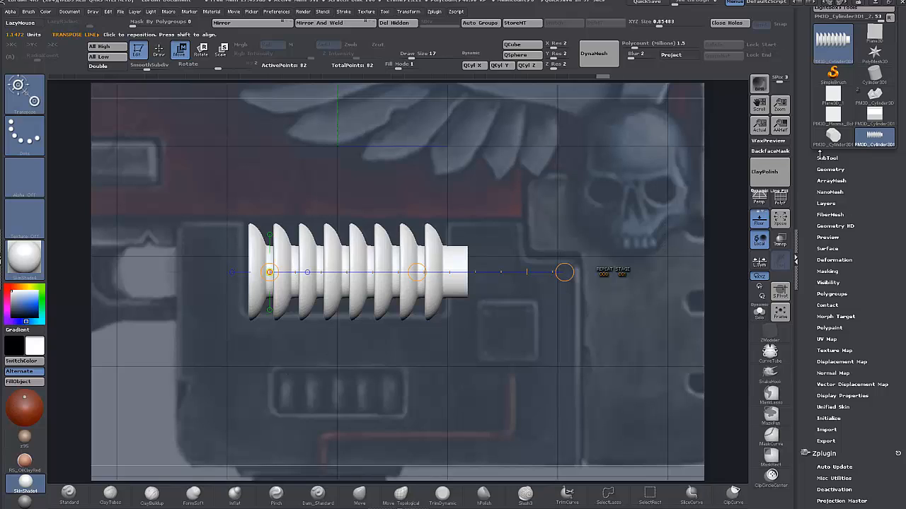
click(823, 158)
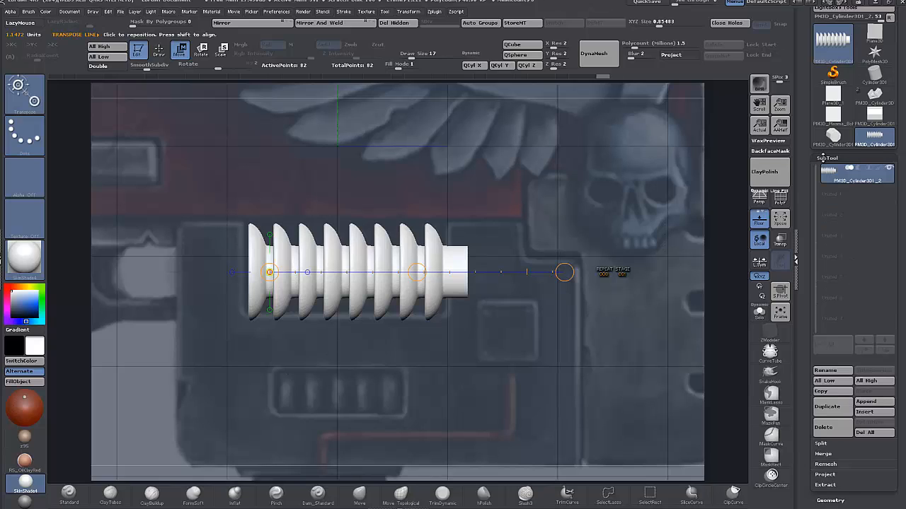
click(828, 407)
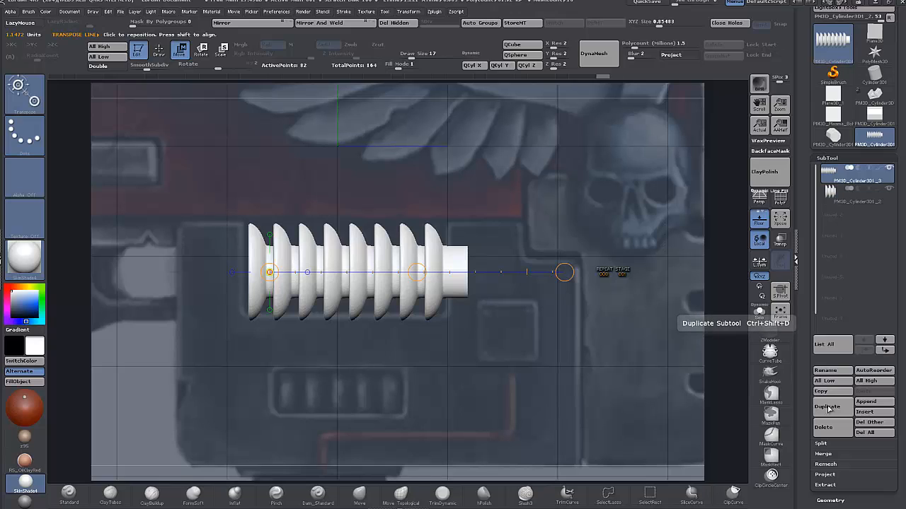
click(829, 196)
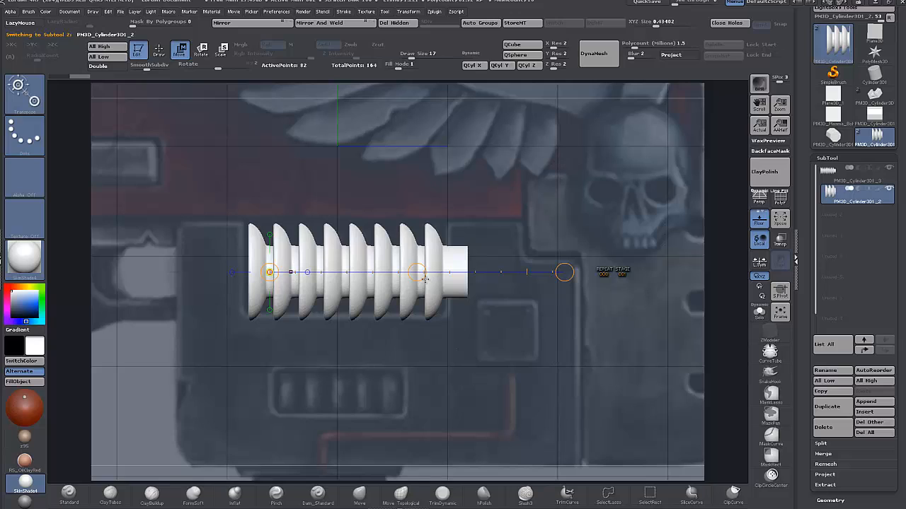
- Try to move the selected array down toward the small vent, undoing each attempt
drag(417, 273, 408, 367)
key(ctrl+z)
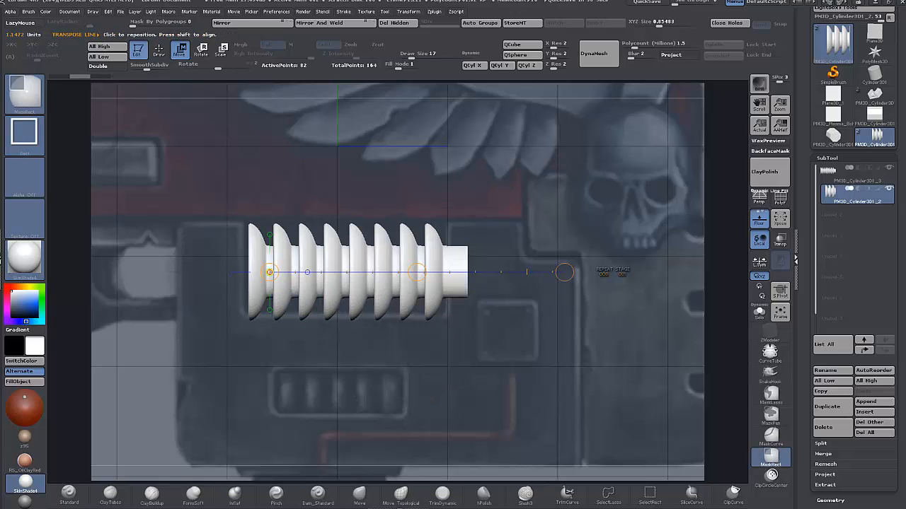
drag(417, 271, 339, 349)
key(ctrl+z)
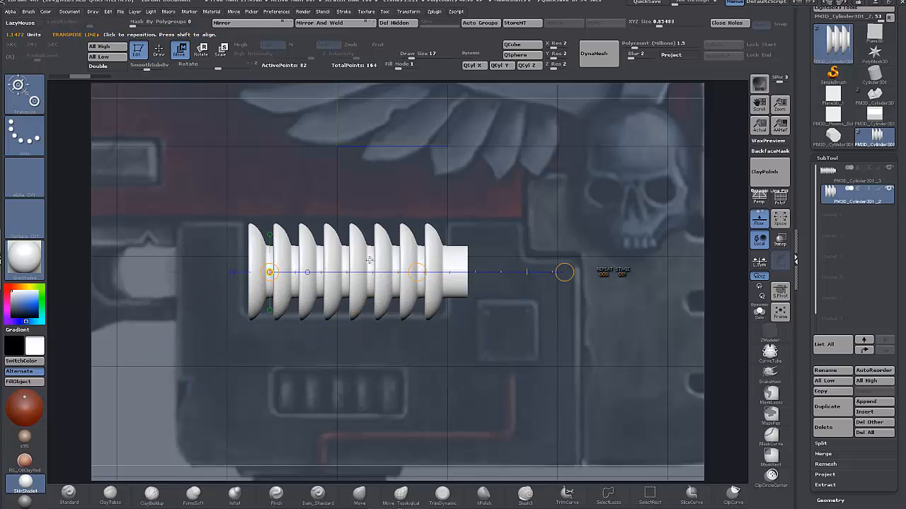
drag(413, 275, 366, 346)
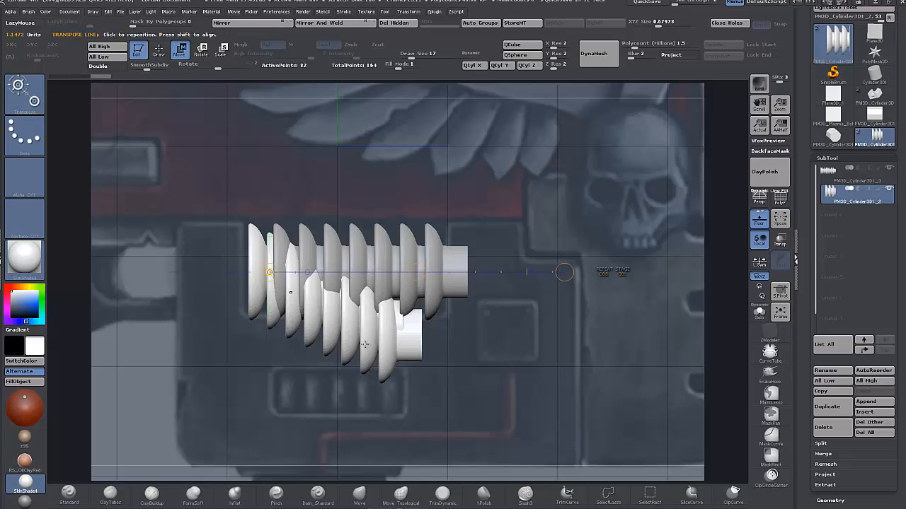
key(ctrl+z)
- Turn off Array Mesh for the selected subtool and move its single part down onto the small vent
scroll(825, 269, down, 8)
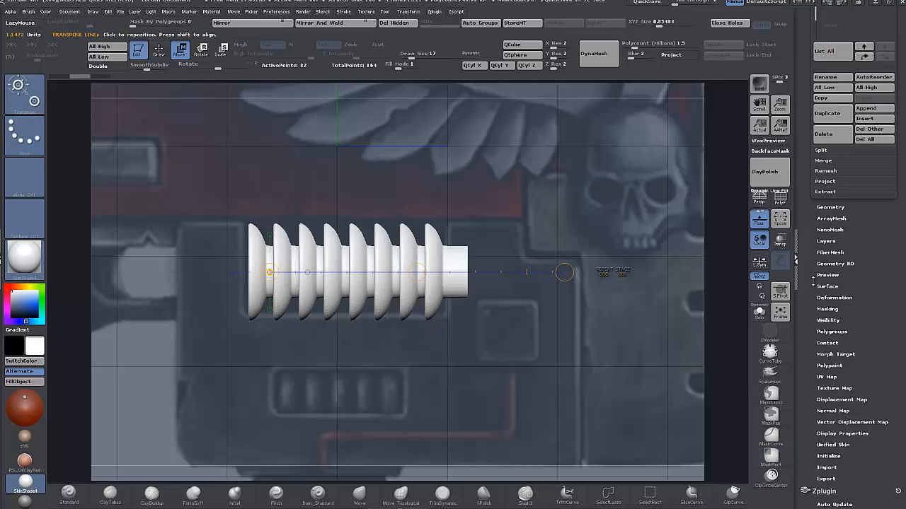
click(829, 283)
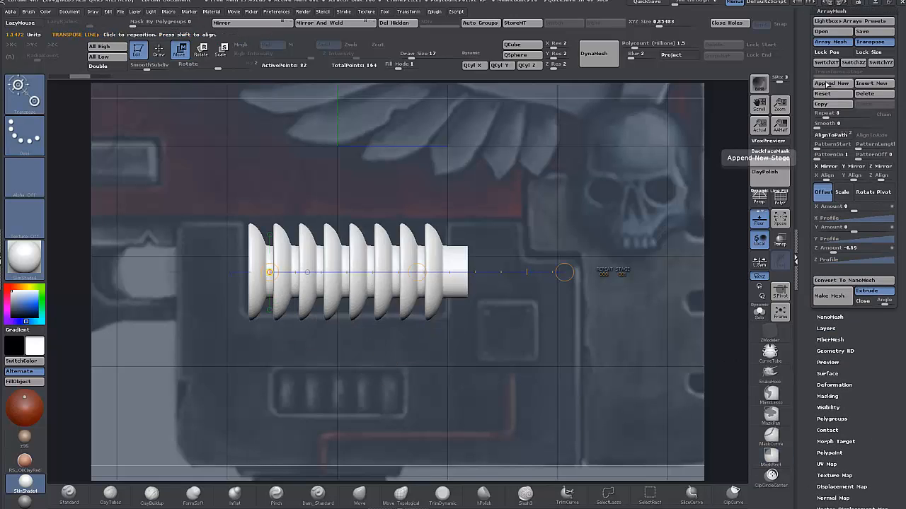
click(834, 41)
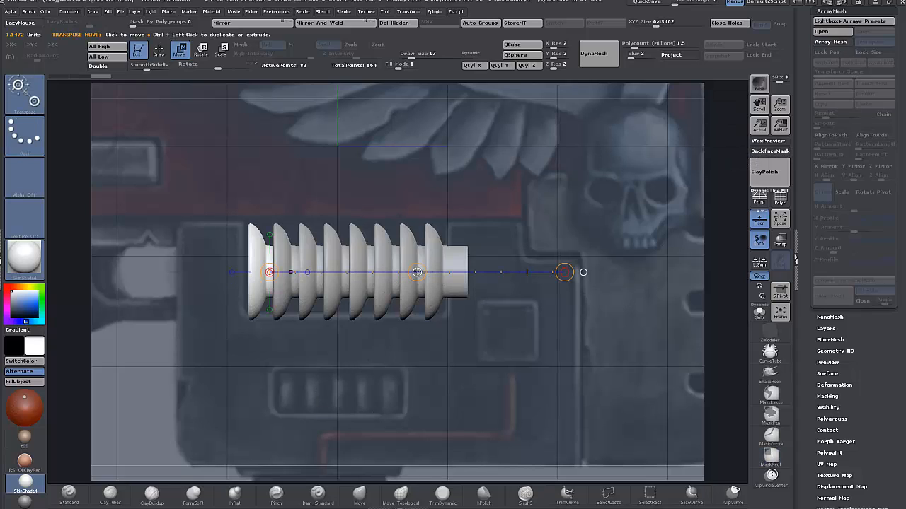
drag(418, 272, 438, 392)
ctrl+right_drag(563, 273, 515, 281)
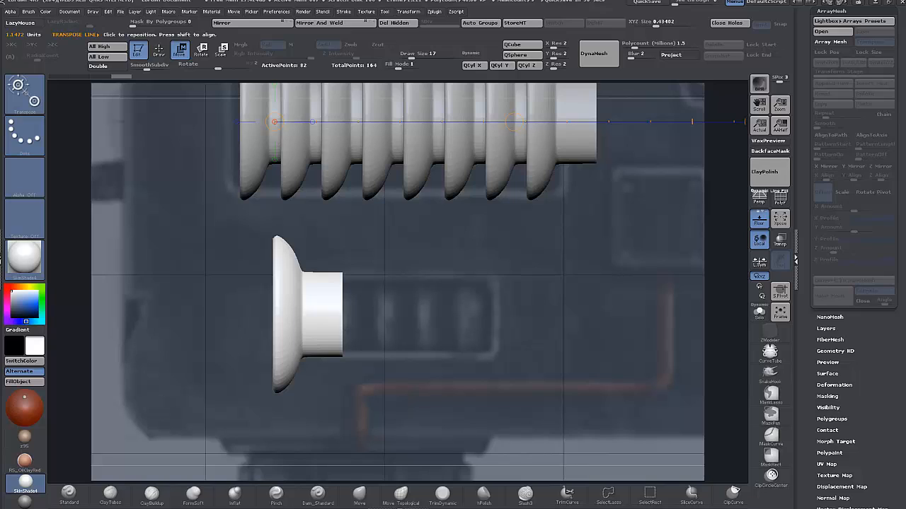
- Scale the single part to an XYZ Size of about 0.234, stretch it lengthwise and place it at the small vent's left end
drag(657, 24, 652, 23)
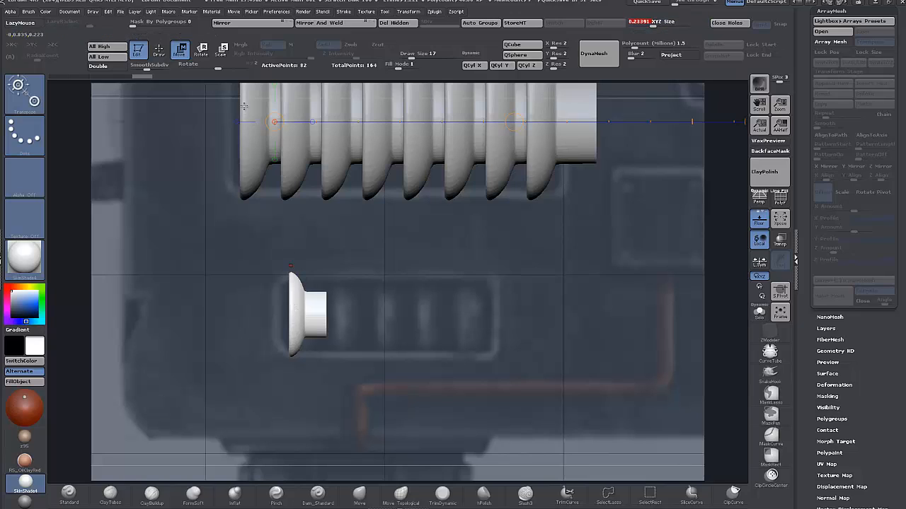
drag(295, 306, 573, 291)
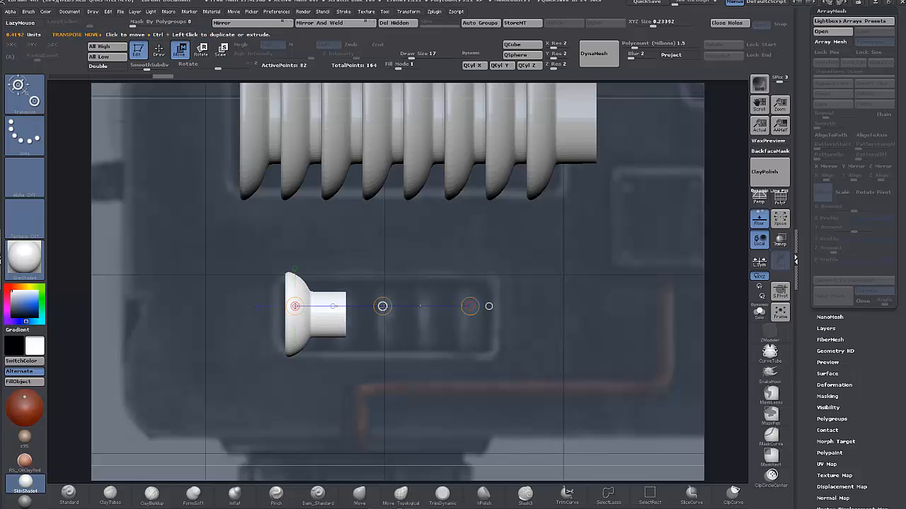
mouse_move(382, 306)
mouse_down()
mouse_move(456, 306)
mouse_move(389, 308)
mouse_up()
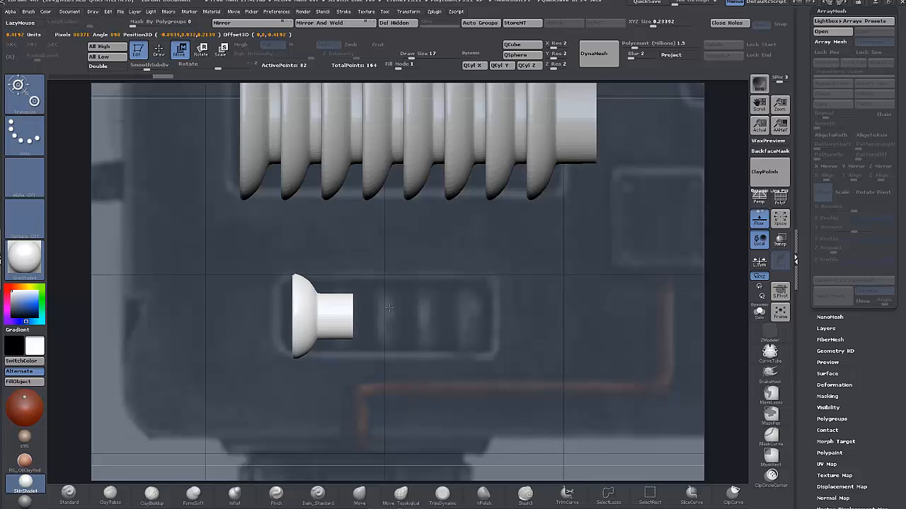
drag(389, 308, 341, 309)
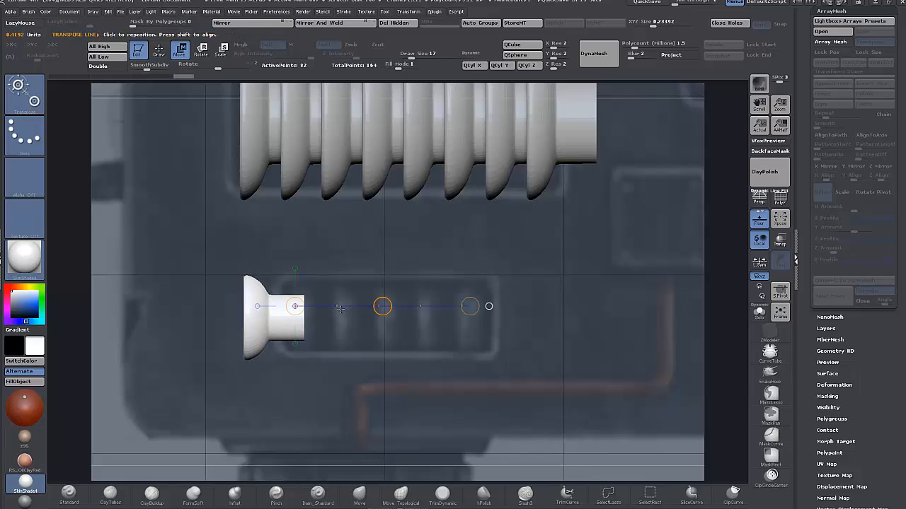
- Turn Array Mesh back on for the small part, reduce the repeats to 6 and set the Z Amount to -4.21
click(830, 42)
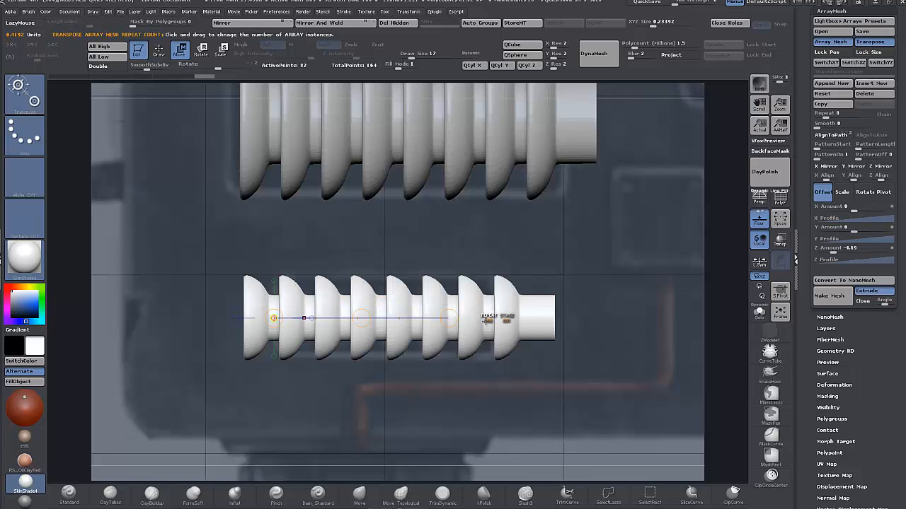
click(830, 42)
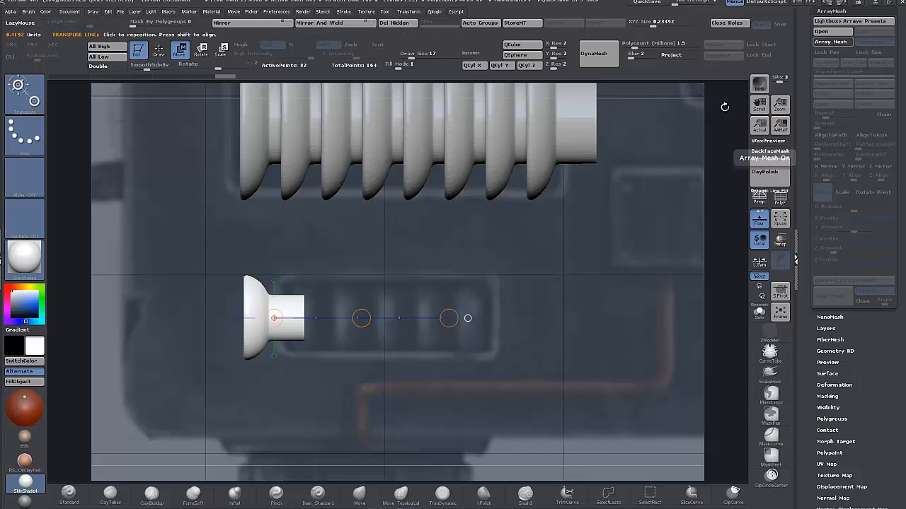
click(829, 41)
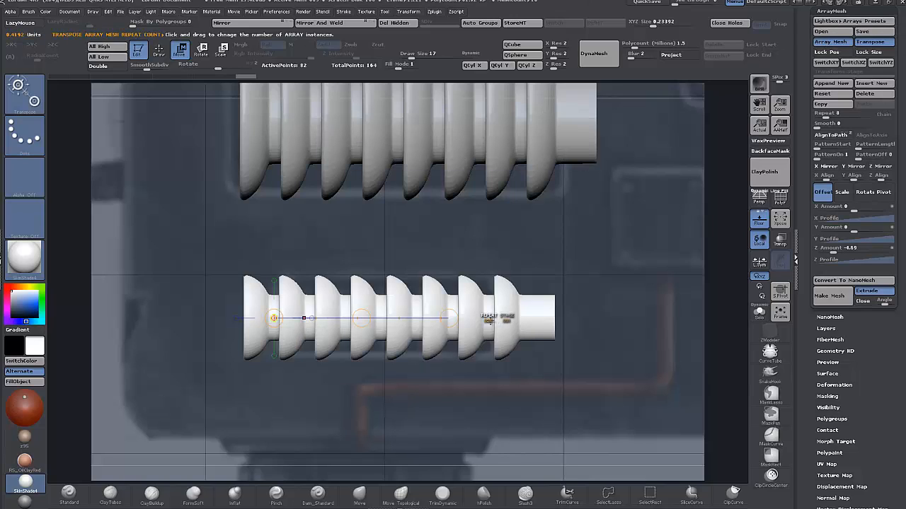
drag(487, 320, 453, 325)
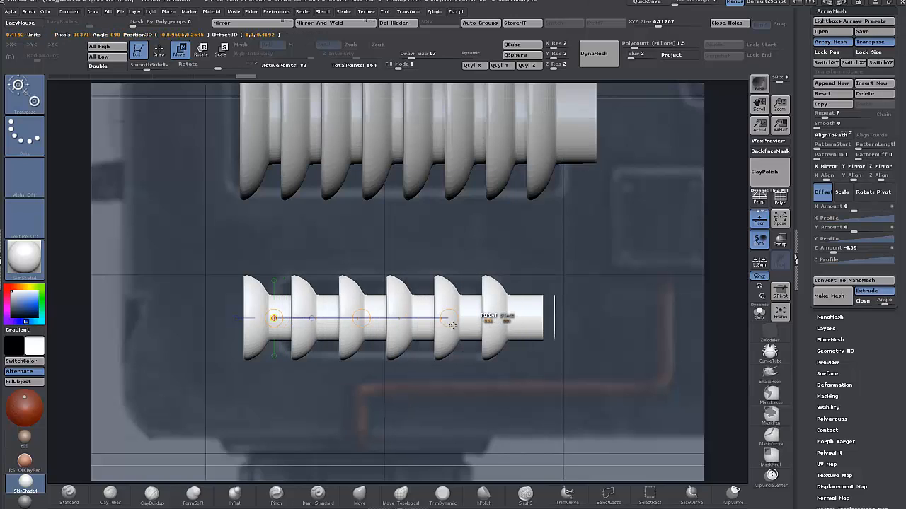
drag(361, 318, 332, 298)
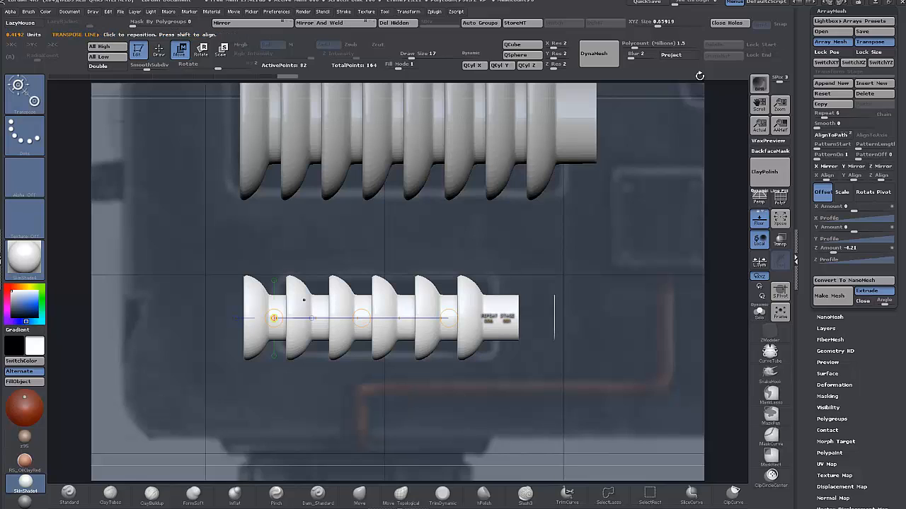
- Turn off Array Mesh for the small part and show its unsmoothed base mesh with PolyFrame
click(825, 41)
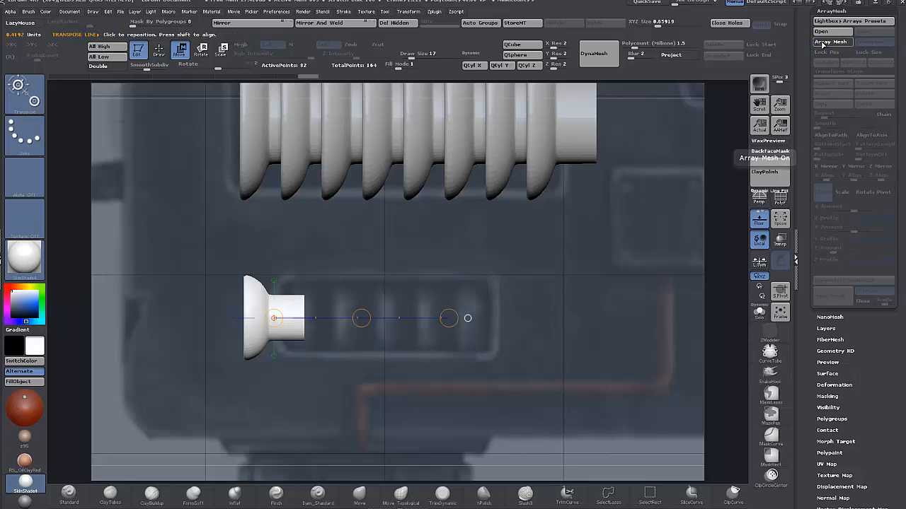
click(823, 43)
alt+drag(521, 352, 549, 395)
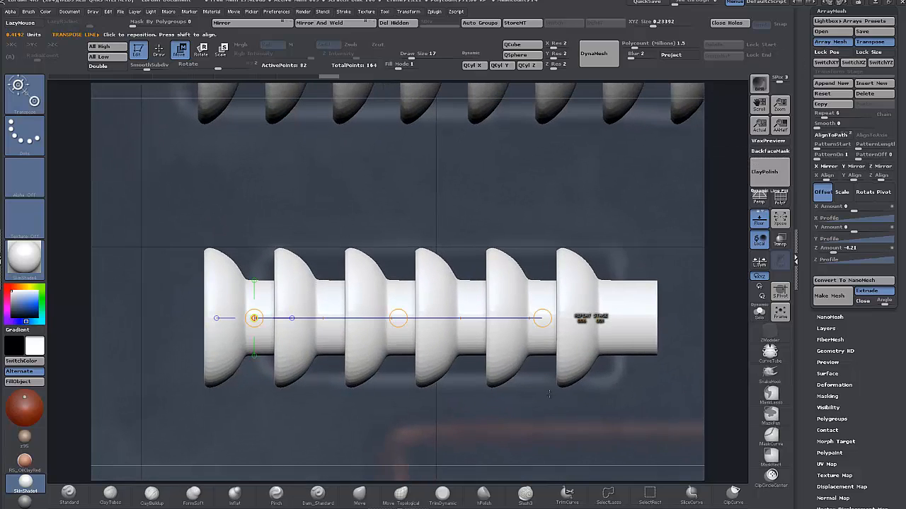
click(837, 42)
click(779, 200)
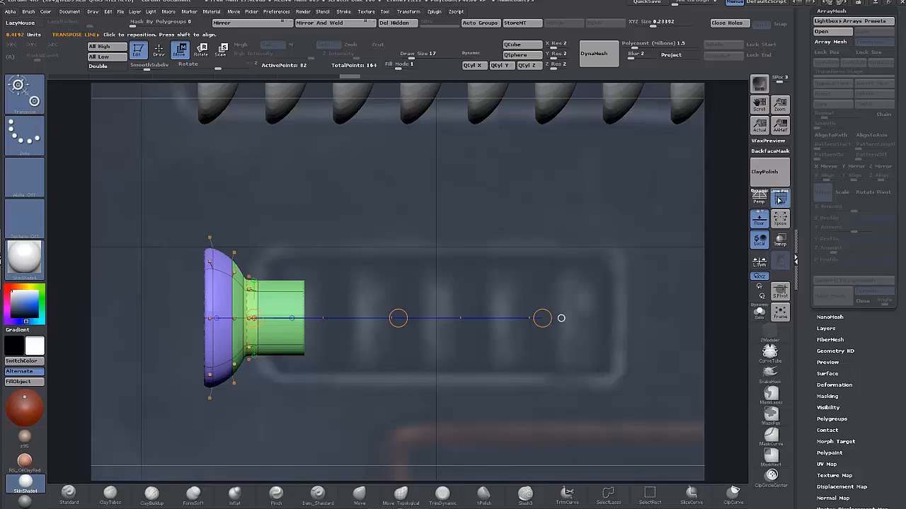
key(shift+d)
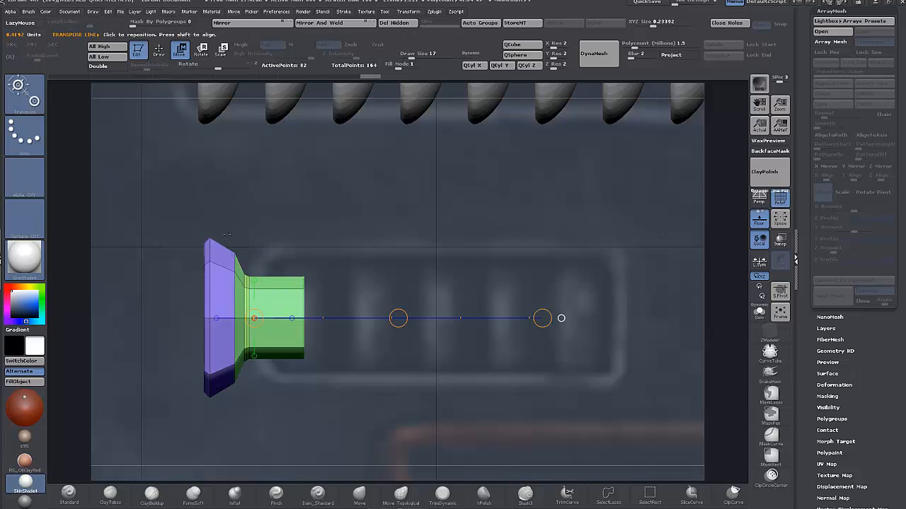
- Lengthen the small part's flared section by masking and shifting the neck loops toward the narrow end, and preview it smoothed
ctrl+drag(226, 233, 261, 404)
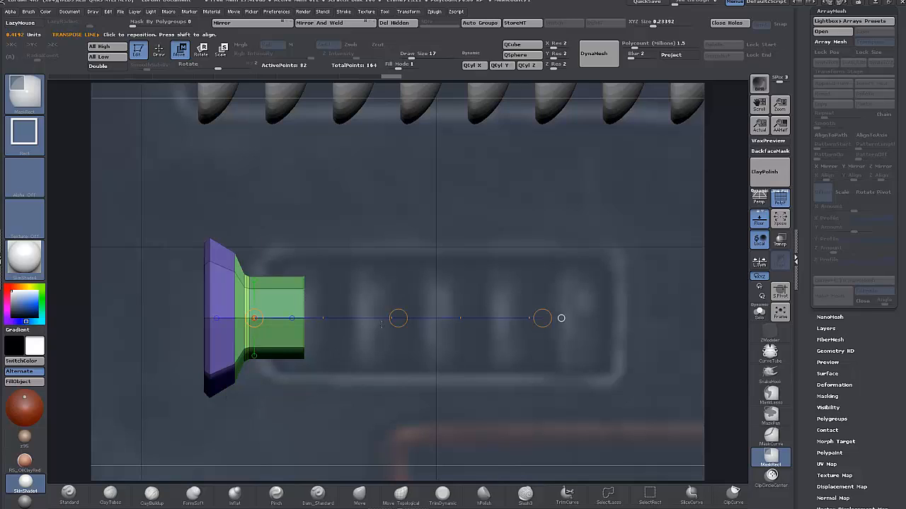
drag(398, 318, 415, 312)
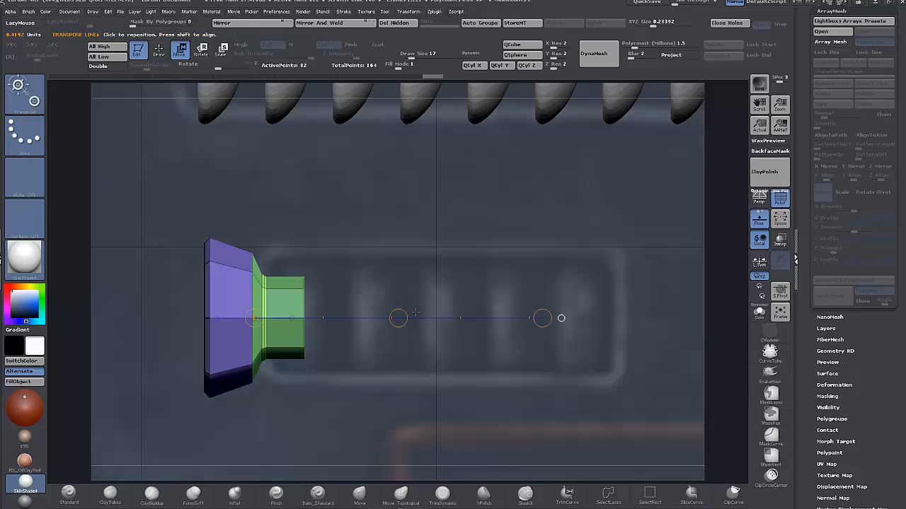
key(d)
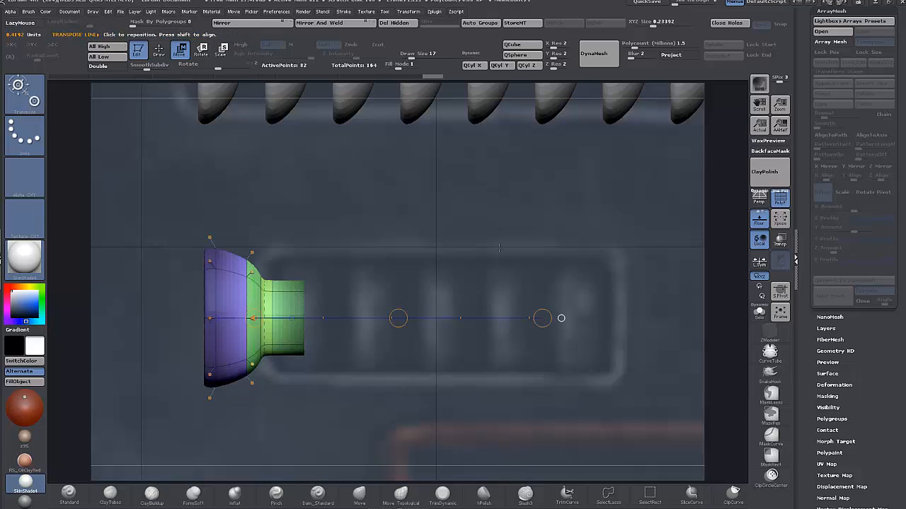
- Hide PolyFrame on the reshaped small part and turn its Array Mesh back on
click(780, 201)
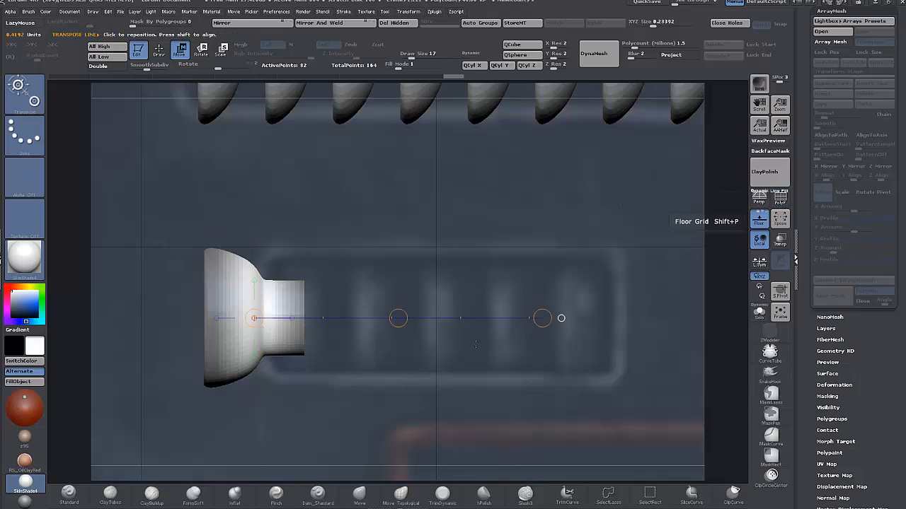
click(832, 42)
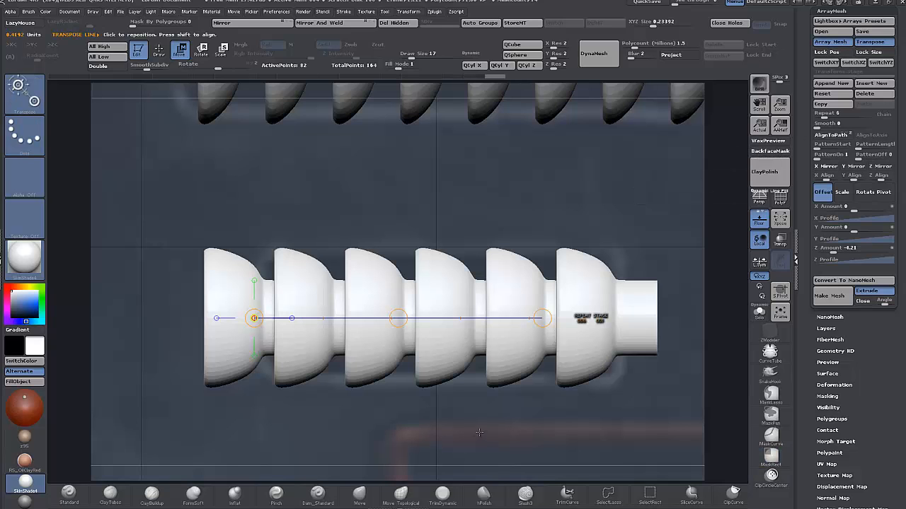
alt+drag(479, 433, 492, 295)
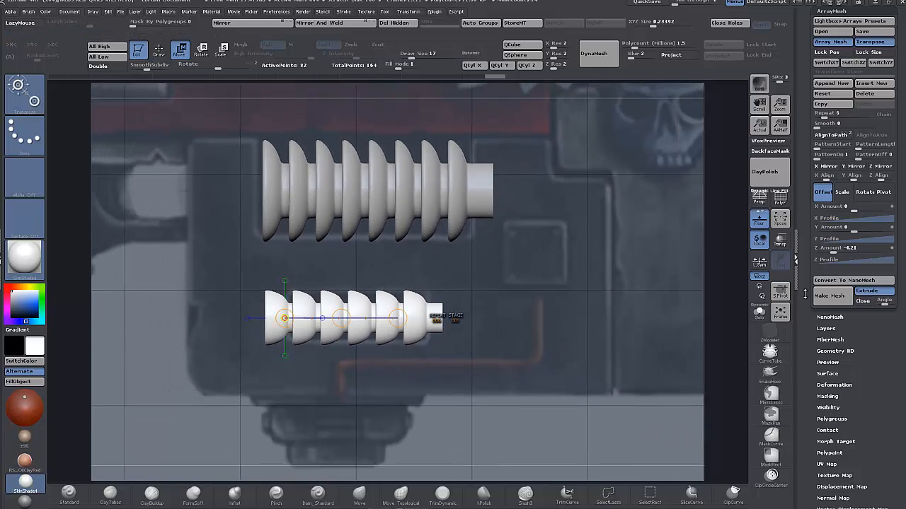
- Switch to the gun housing tool, show its PolyFrame and append the small vent bar tool PM3D_Cylinder3D1_2 as a subtool
drag(806, 299, 803, 373)
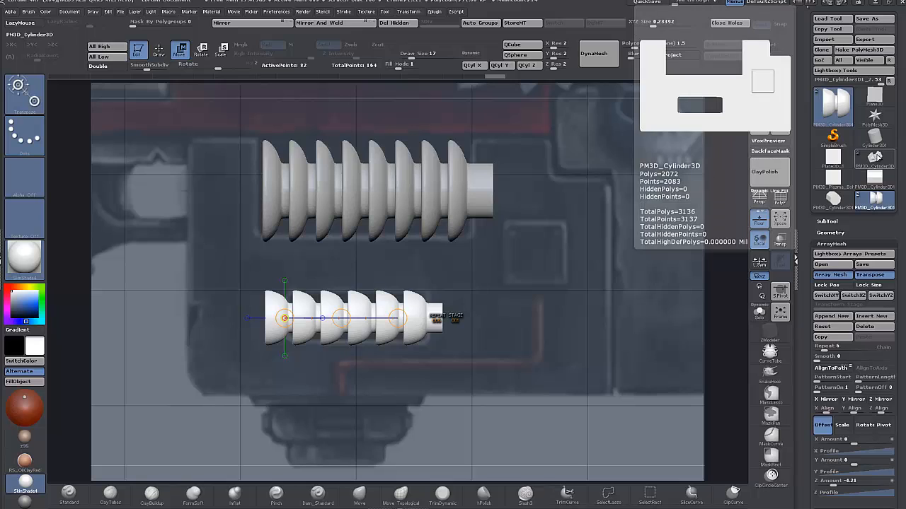
click(875, 157)
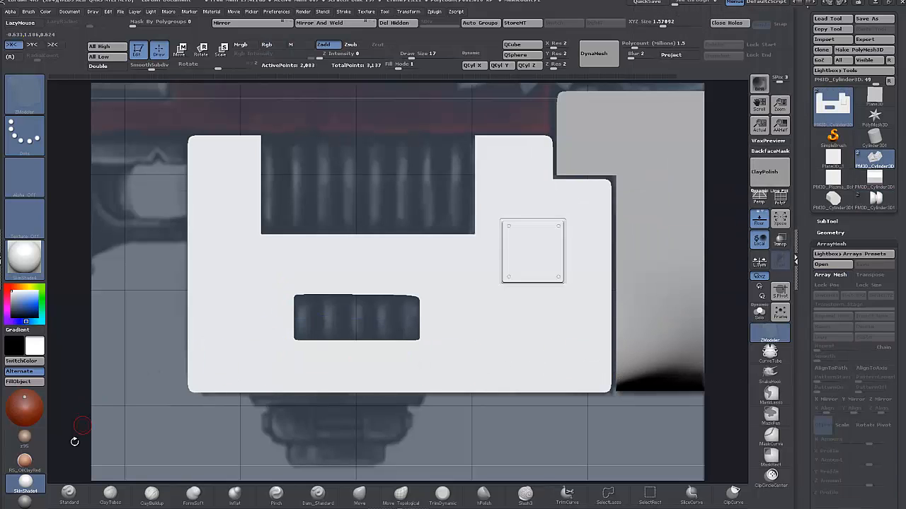
ctrl+right_drag(217, 445, 215, 375)
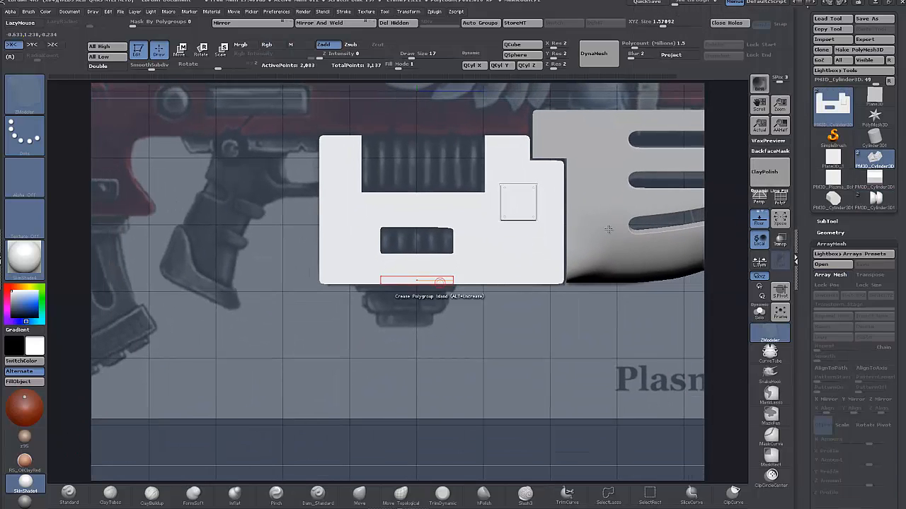
click(780, 203)
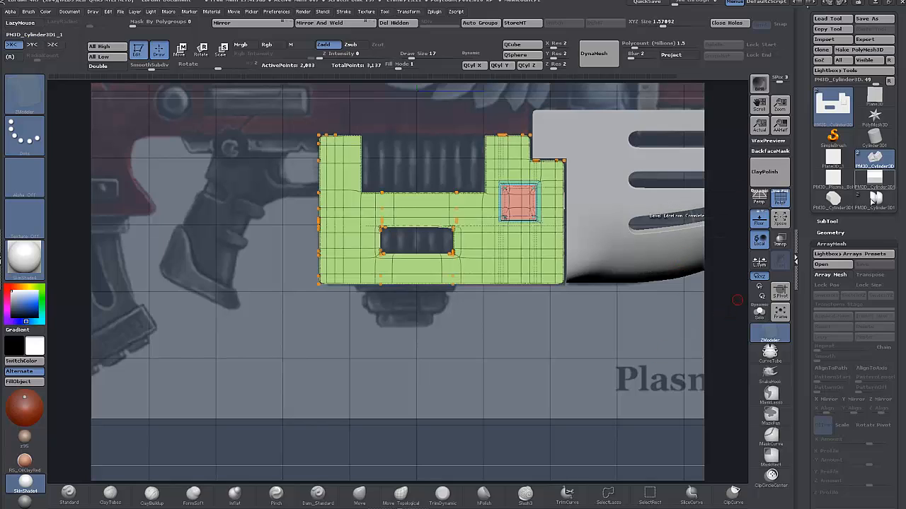
click(827, 222)
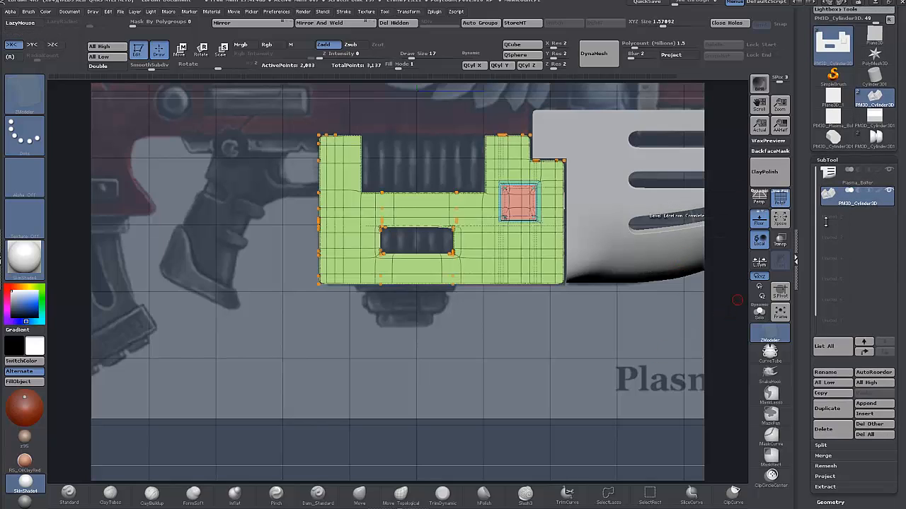
click(871, 405)
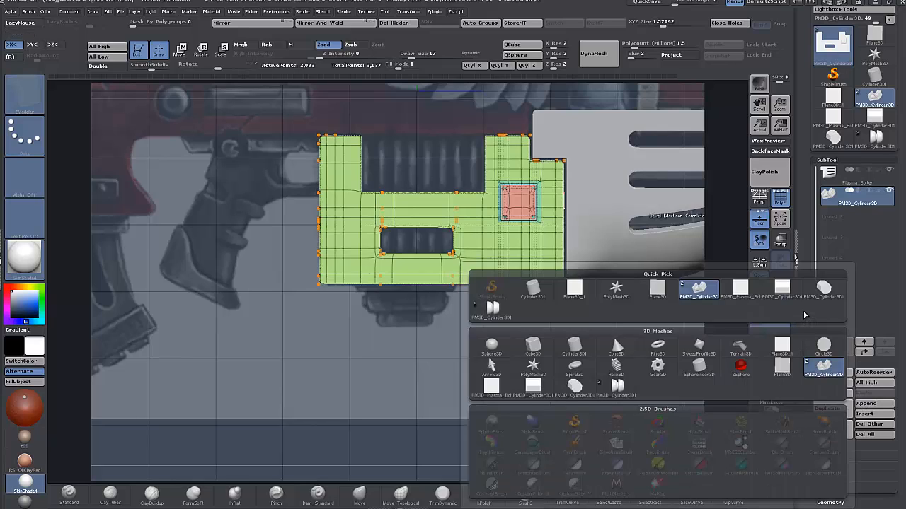
mouse_move(490, 307)
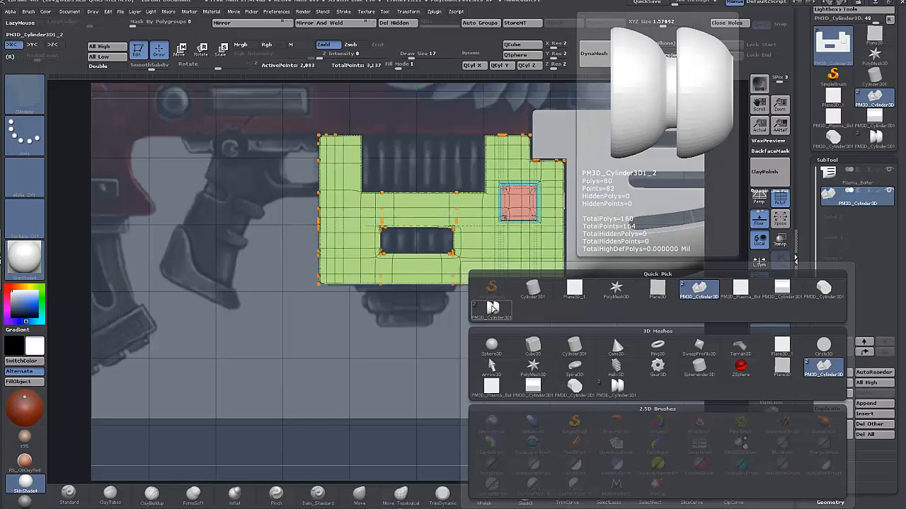
click(493, 308)
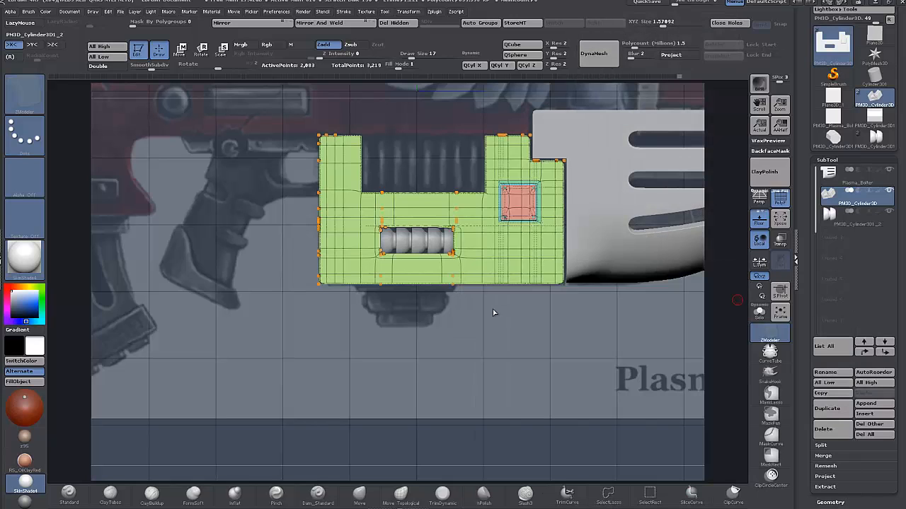
- Select the appended vent bar, turn on transparency and draw a sideways Move transpose line from its center in end view
ctrl+right_drag(481, 318, 483, 375)
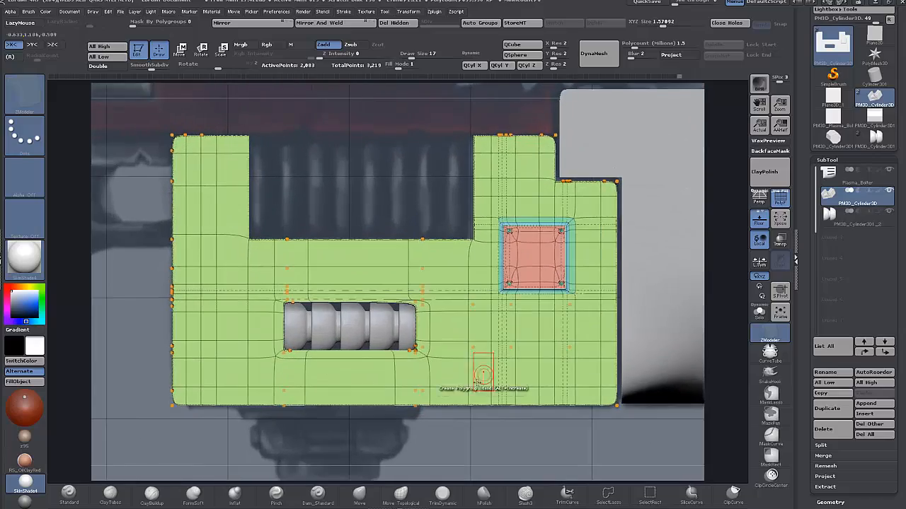
right_drag(428, 420, 436, 445)
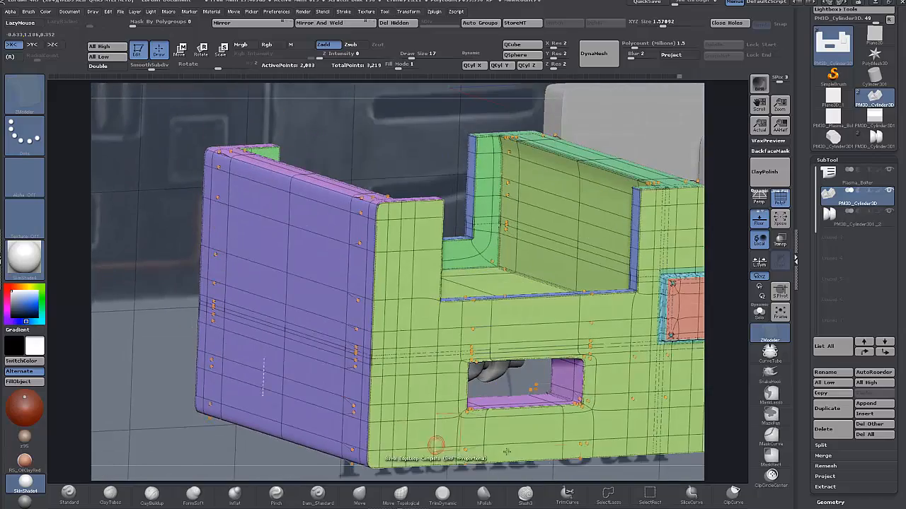
right_drag(507, 451, 390, 363)
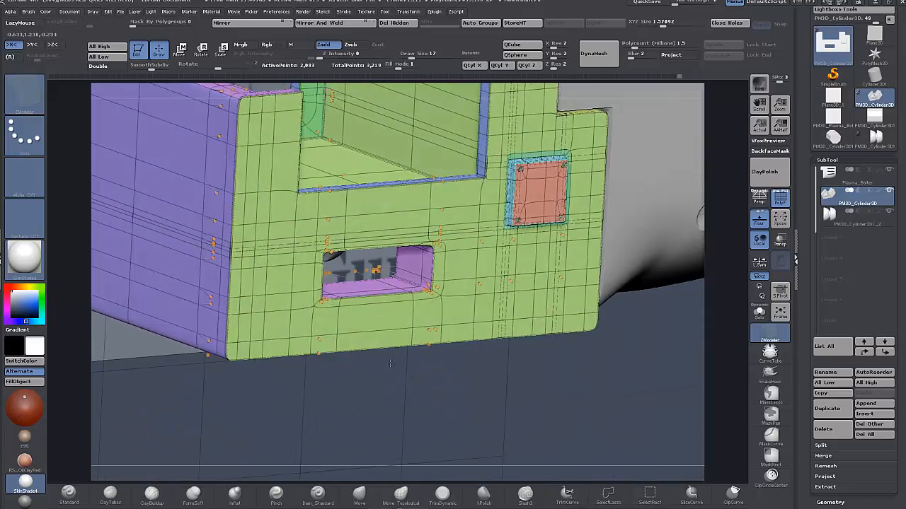
click(849, 217)
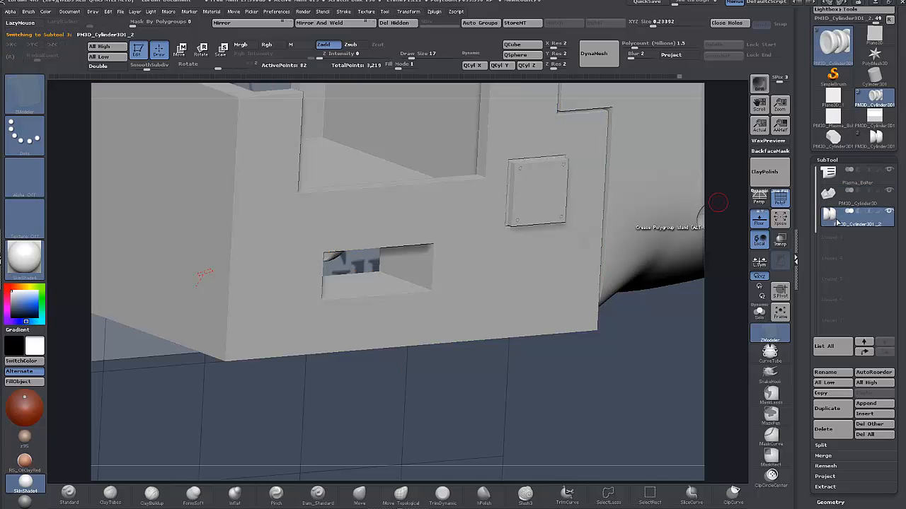
right_drag(554, 346, 520, 199)
click(779, 241)
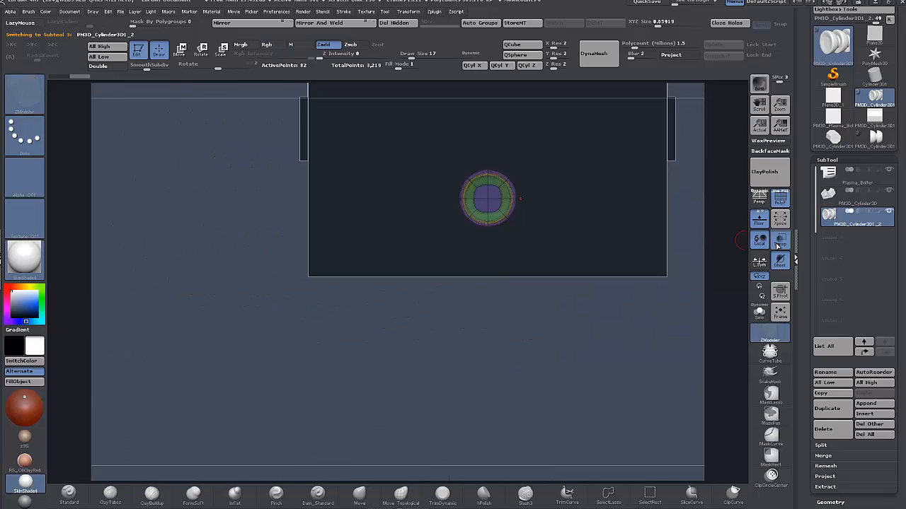
alt+right_drag(416, 150, 216, 219)
click(177, 54)
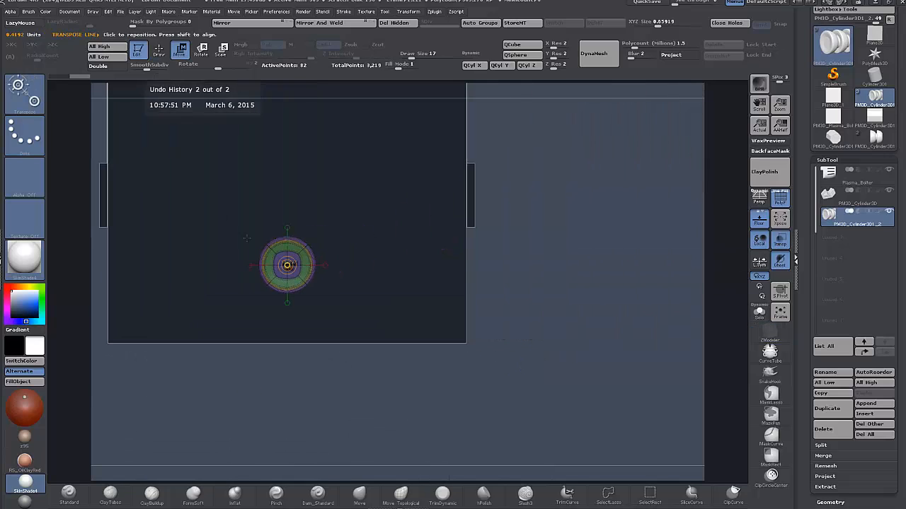
drag(287, 265, 675, 265)
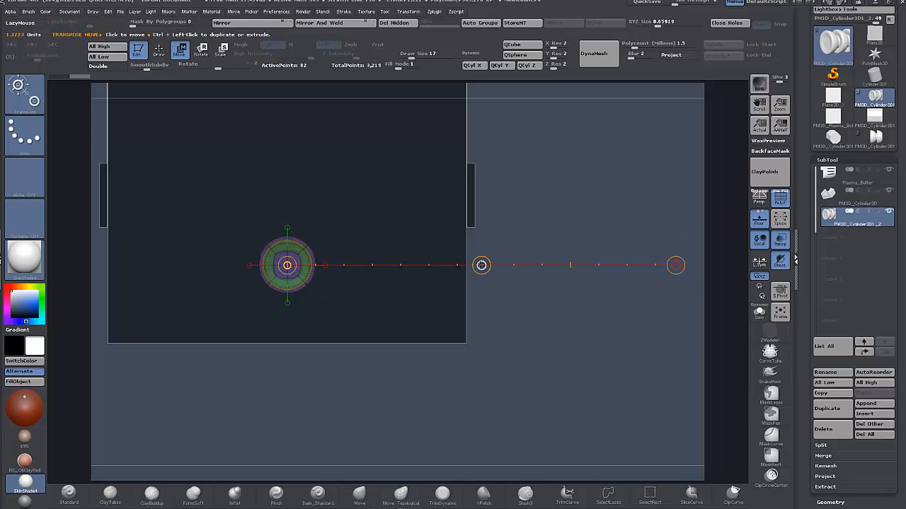
mouse_move(481, 265)
ctrl+mouse_down()
mouse_move(526, 262)
mouse_move(474, 276)
ctrl+mouse_up()
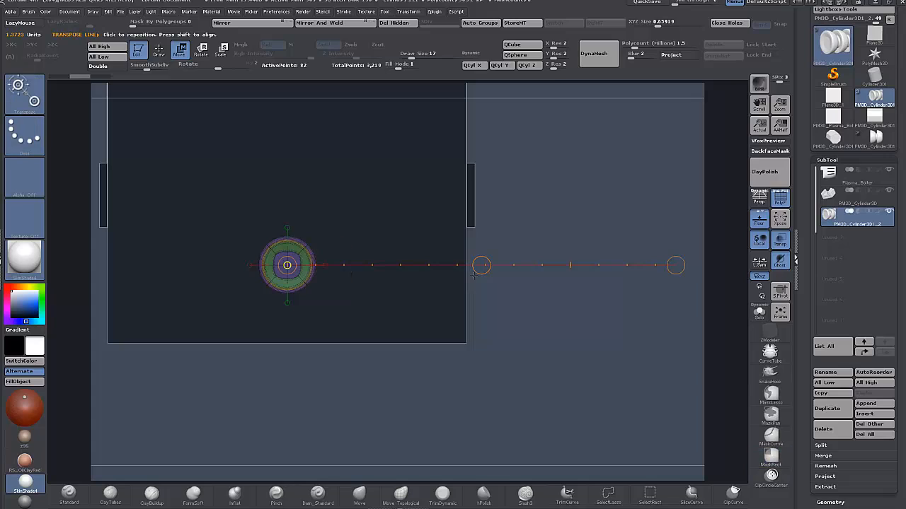
- Turn off Array Mesh for the small vent bar and move its single part sideways to the housing's outer wall
drag(803, 353, 802, 285)
click(825, 349)
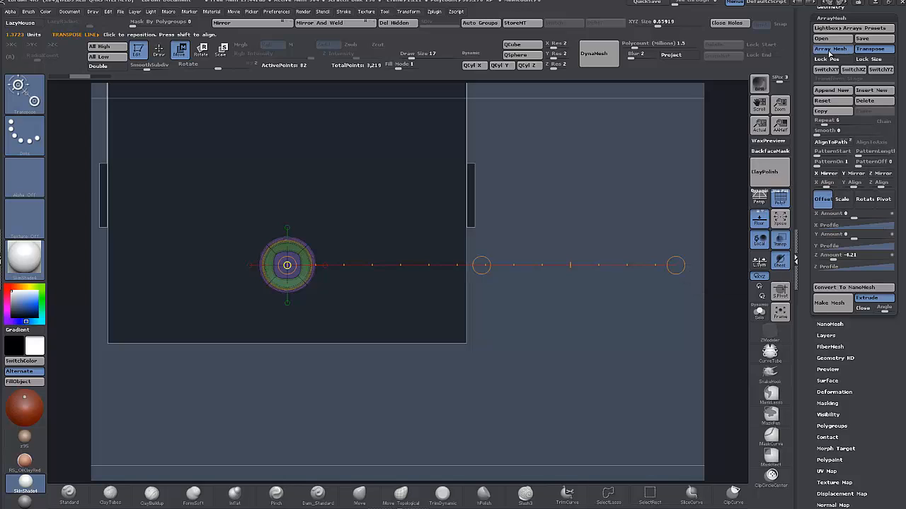
click(830, 51)
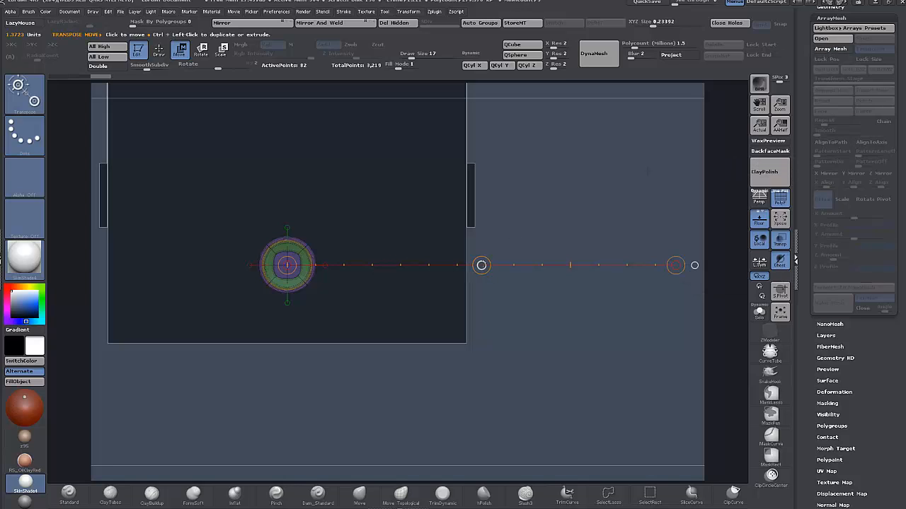
drag(481, 265, 639, 266)
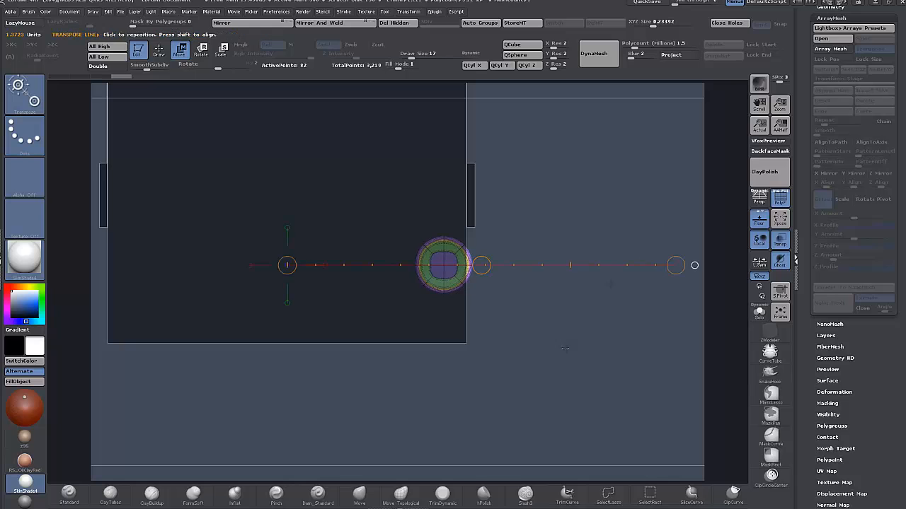
drag(694, 265, 621, 279)
mouse_move(537, 375)
mouse_down()
mouse_move(425, 376)
mouse_move(541, 373)
mouse_up()
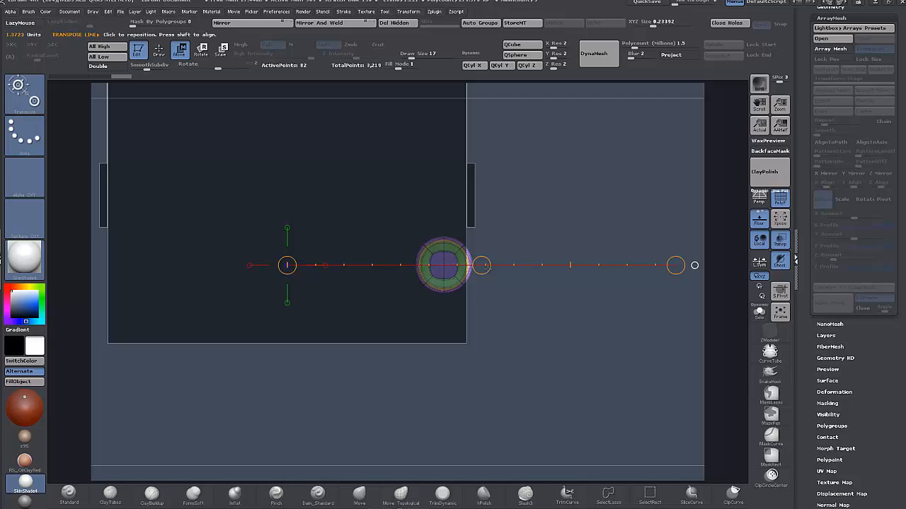
drag(486, 266, 466, 264)
- Shift the single part slightly along its length toward the small vent opening and turn Array Mesh back on
drag(580, 384, 492, 385)
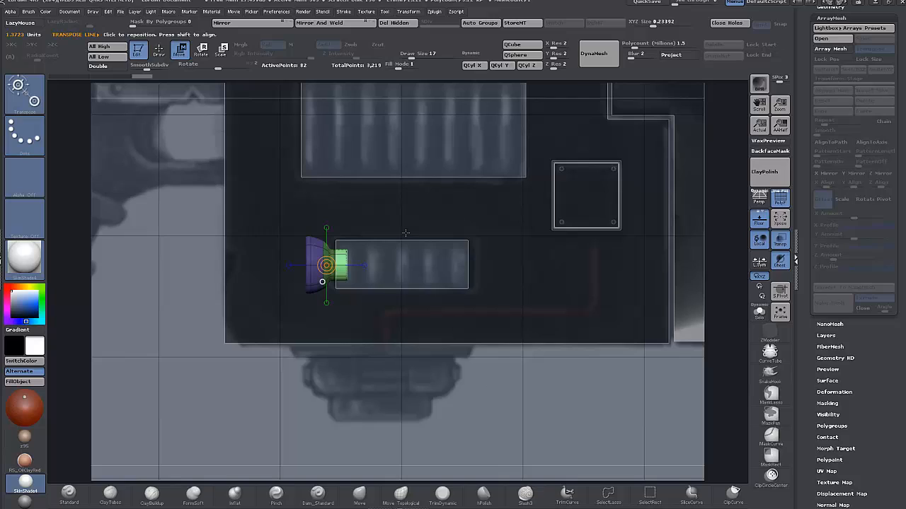
drag(366, 271, 712, 263)
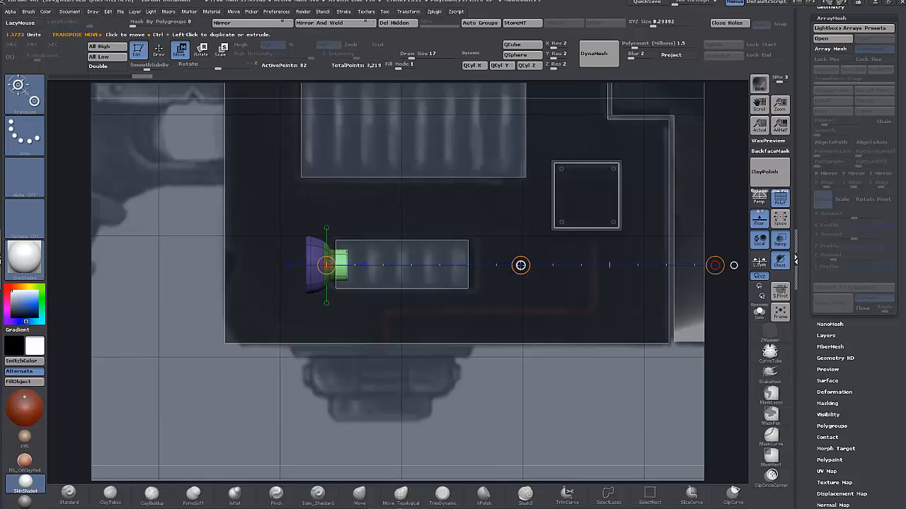
drag(521, 263, 524, 264)
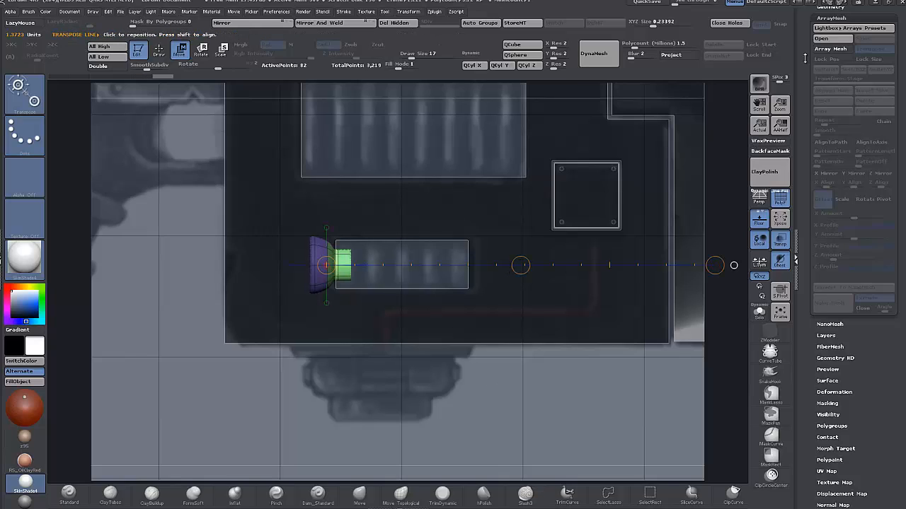
click(824, 49)
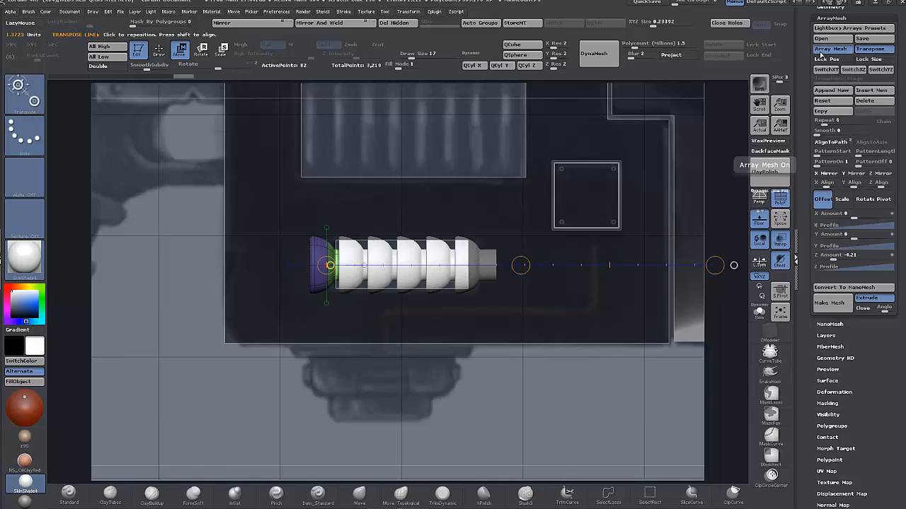
- Turn off transparency and check how the small vent bar sits inside the housing's opening
drag(722, 336, 740, 348)
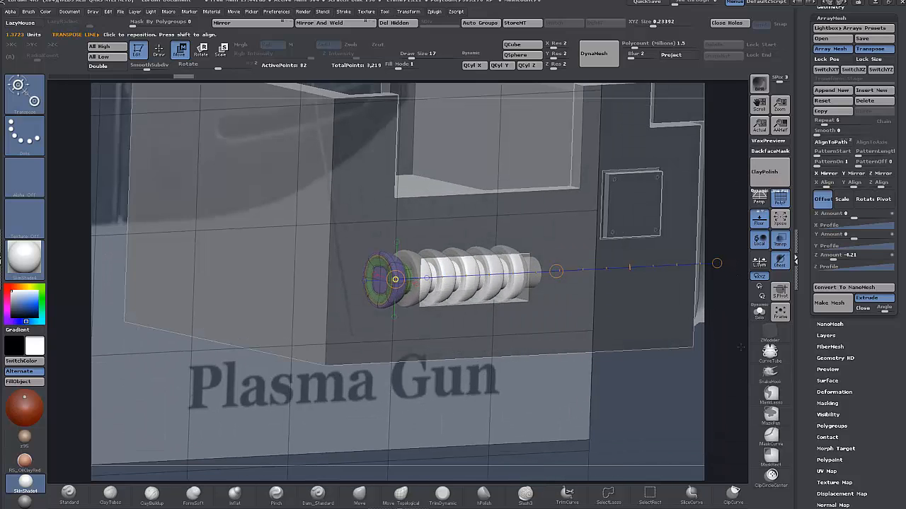
click(780, 242)
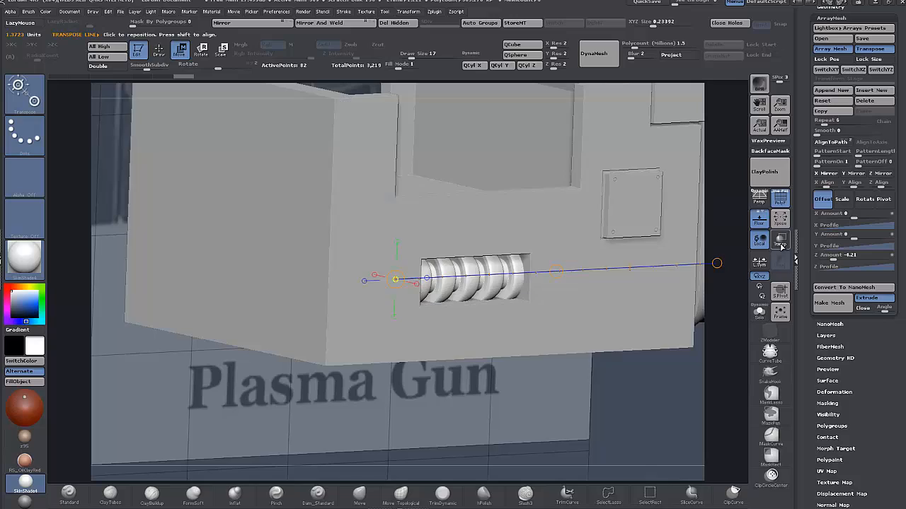
mouse_move(726, 339)
mouse_down()
mouse_move(722, 365)
mouse_move(688, 357)
mouse_move(724, 346)
mouse_move(716, 343)
mouse_up()
- Select the housing with PolyFrame shown and isolate it in Solo mode, framed closely on the small vent opening
key(shift+f)
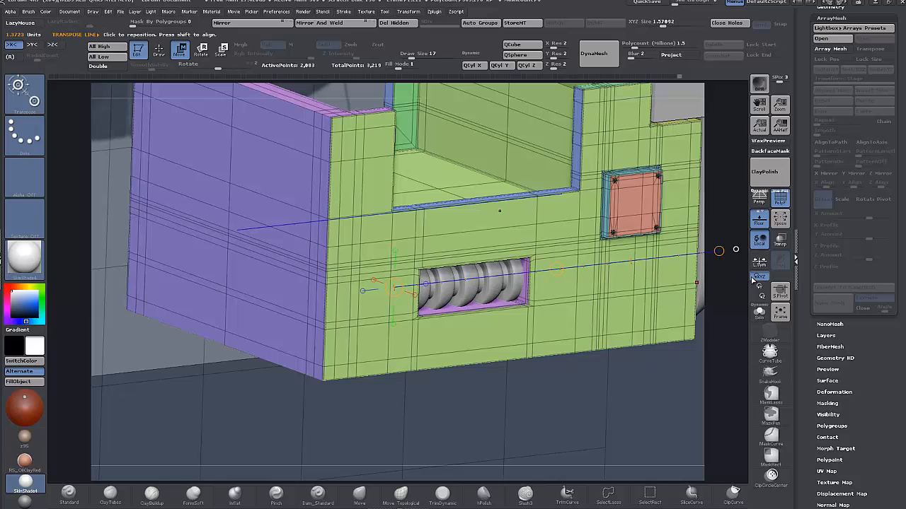
click(759, 311)
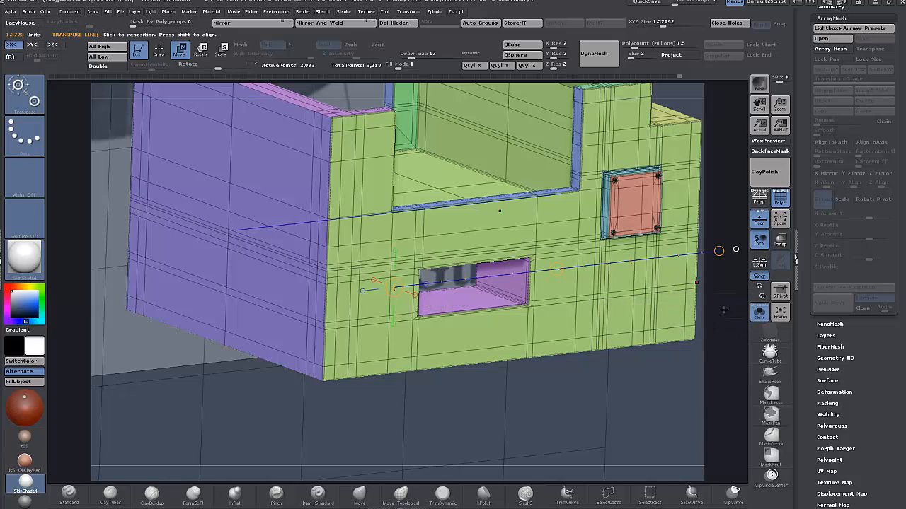
drag(724, 310, 659, 292)
alt+drag(727, 289, 725, 180)
alt+drag(718, 281, 752, 383)
drag(550, 445, 556, 436)
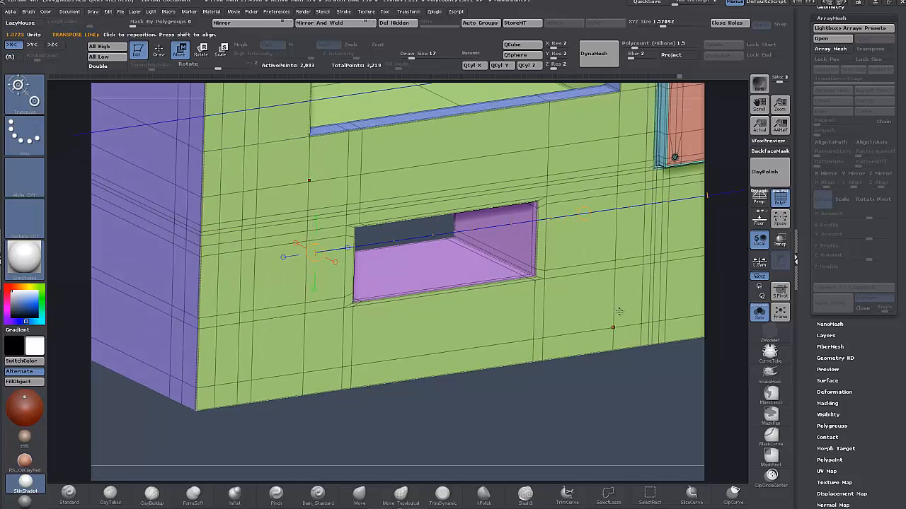
- Preview the housing with Dynamic Subdivision around the small vent opening and turn the preview off again
key(d)
drag(589, 351, 534, 282)
key(shift+d)
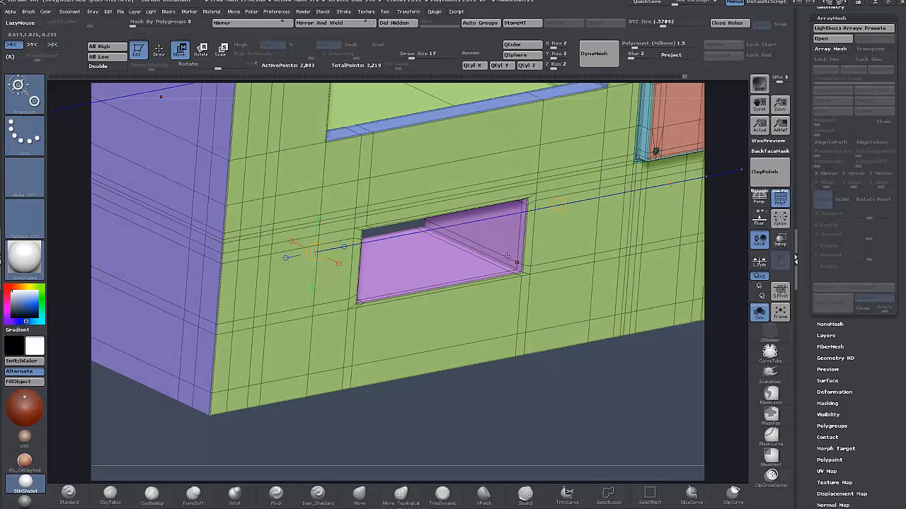
- Use ZModeler's Insert EdgeLoop to add a loop along the small vent opening's inner walls, close to the front edge
key(b)
key(z)
key(m)
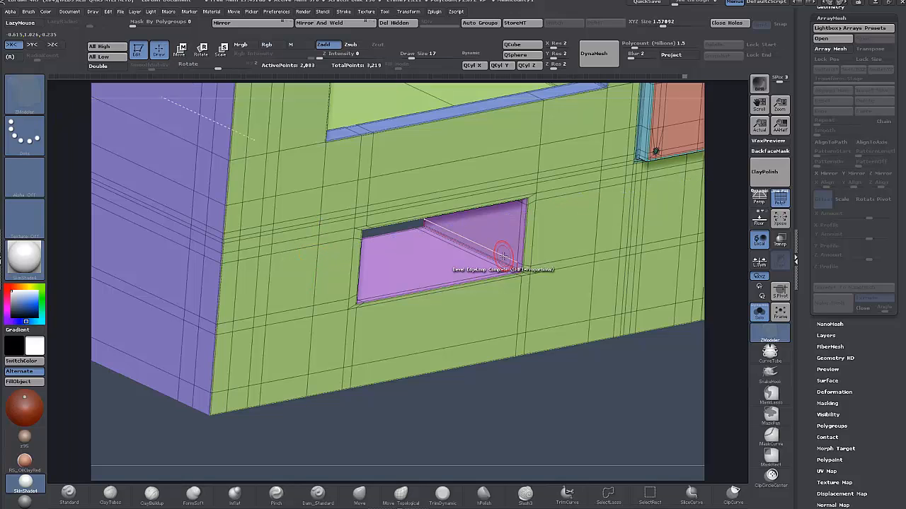
key(space)
click(478, 255)
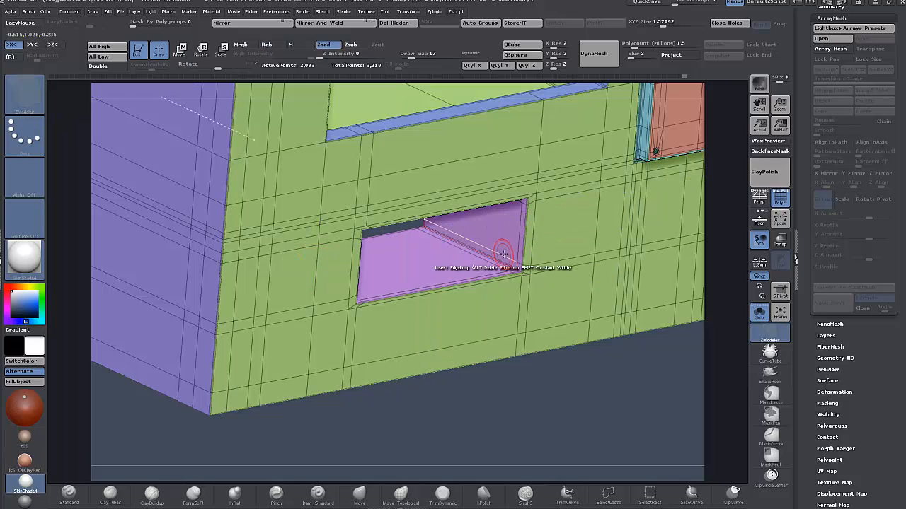
drag(501, 253, 506, 254)
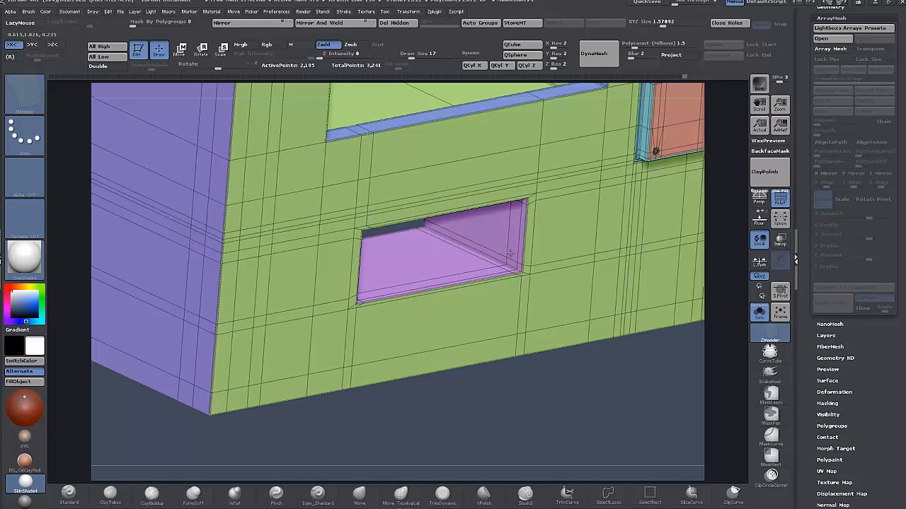
- Mark the small vent opening's inner wall faces behind the new loop and delete surplus edge loops around them
drag(566, 423, 495, 385)
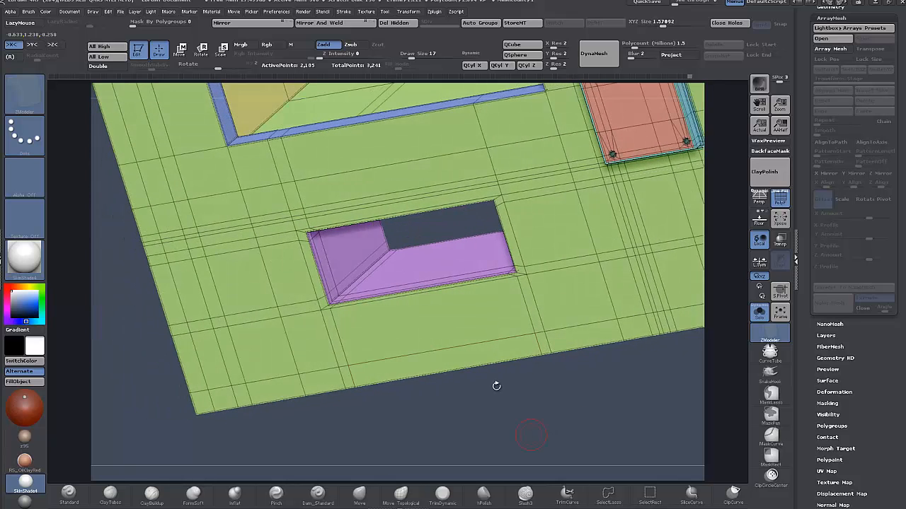
alt+drag(412, 268, 358, 248)
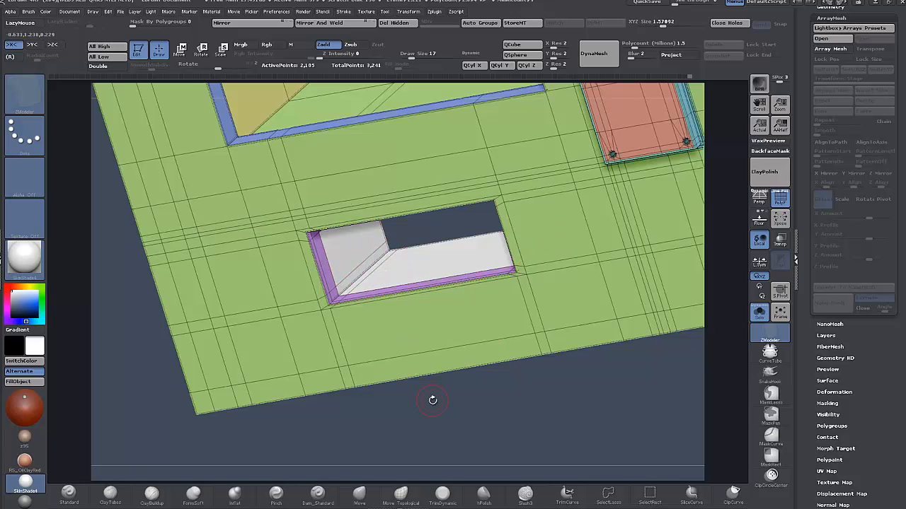
drag(432, 401, 418, 368)
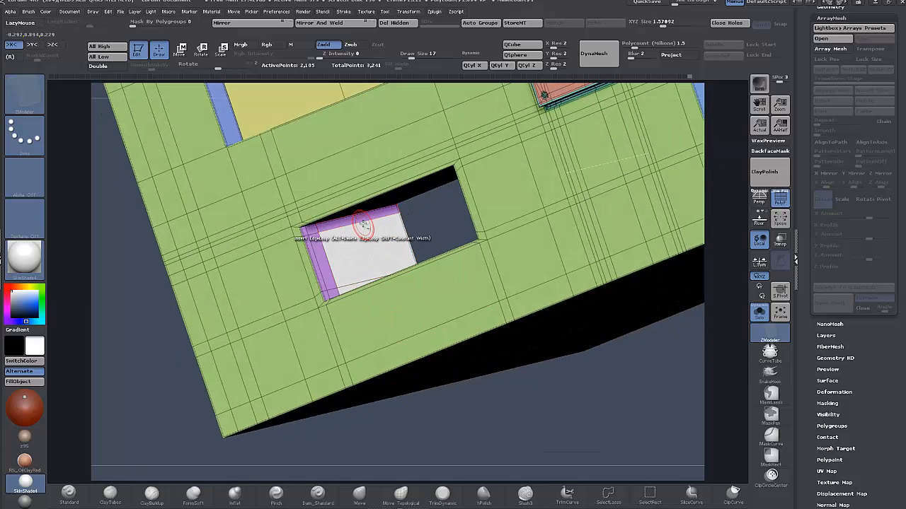
drag(516, 437, 523, 404)
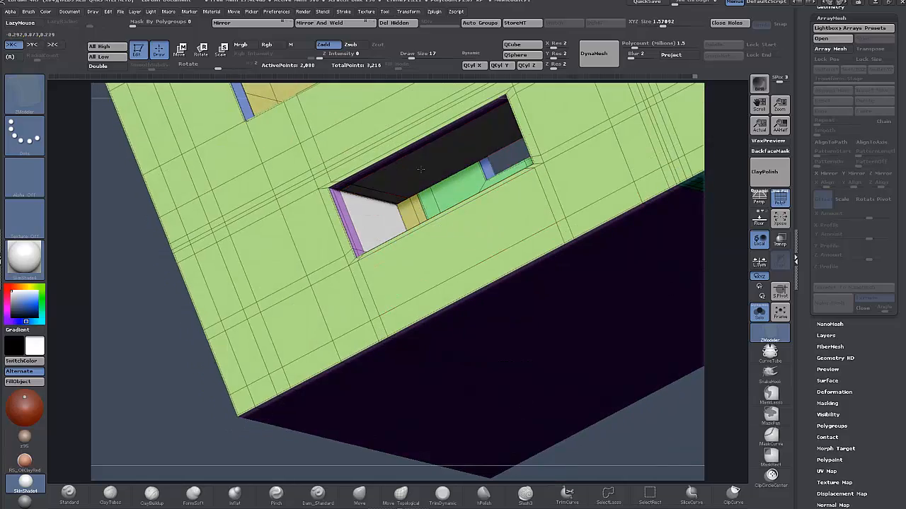
drag(610, 434, 569, 445)
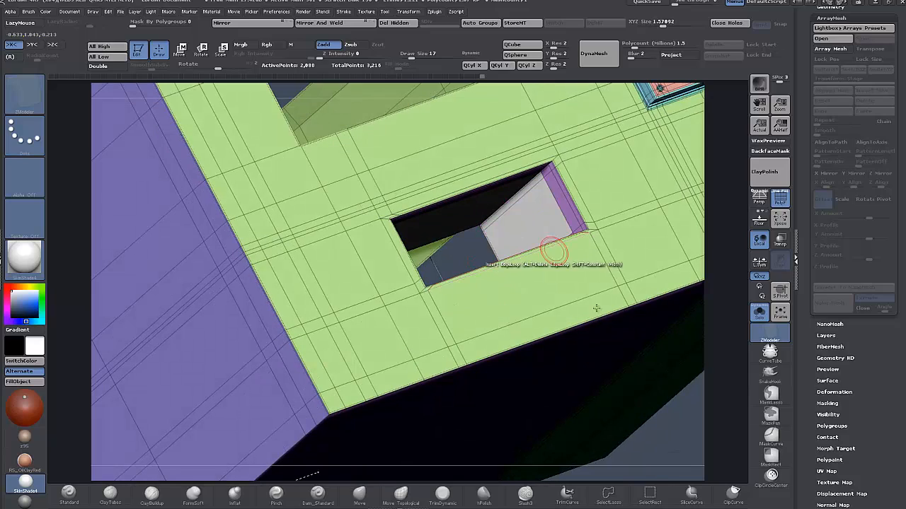
drag(660, 426, 673, 456)
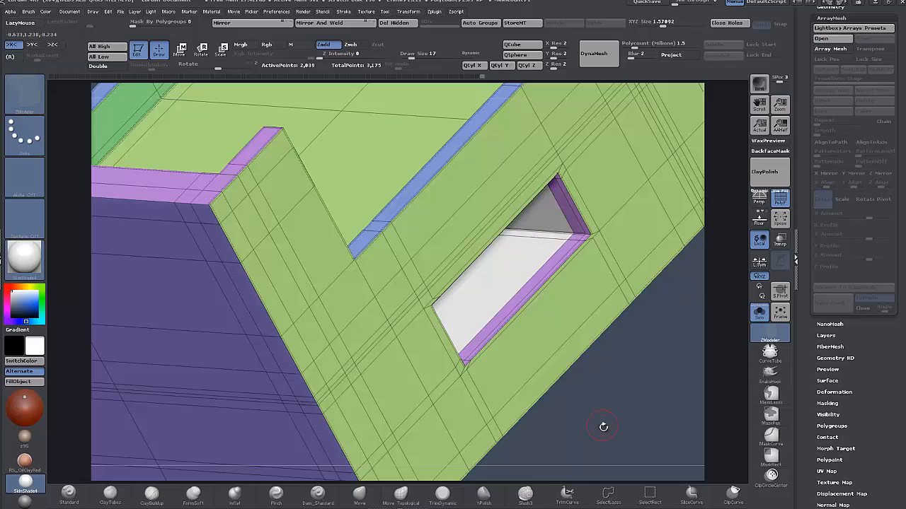
alt+drag(603, 427, 388, 416)
alt+drag(553, 358, 564, 449)
- Delete the marked inner wall faces with ZModeler's Delete on A Single Poly, leaving a short lip, and leave Solo mode
key(space)
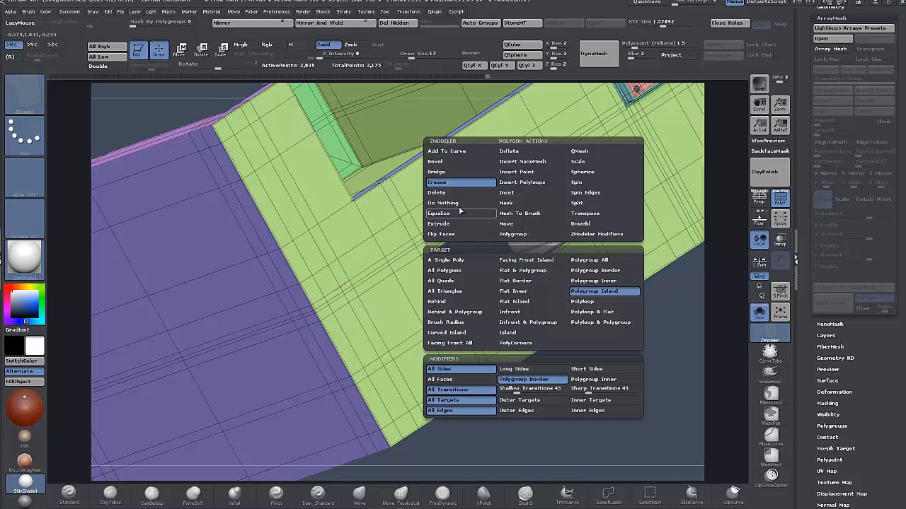
click(437, 193)
click(446, 260)
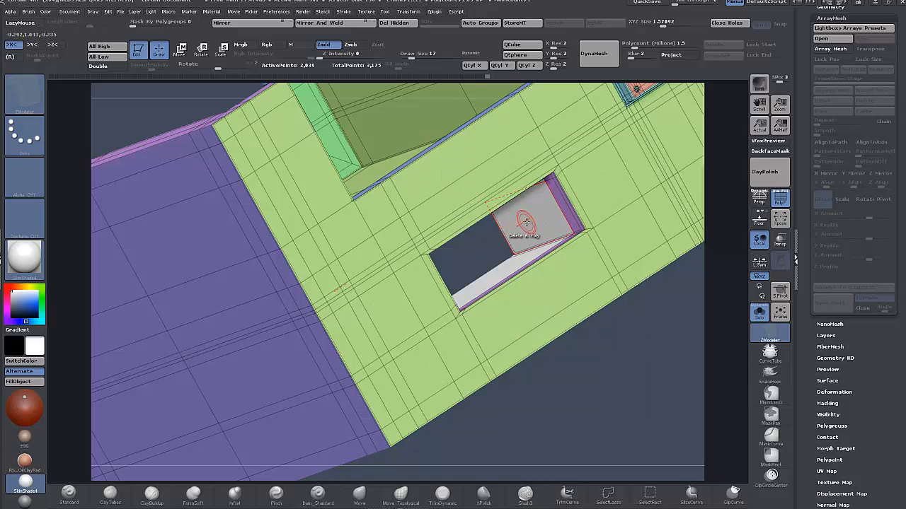
click(760, 313)
- Select the small vent bar, turn off its Array Mesh and show its single part through a transparent housing in end view
drag(612, 362, 591, 389)
alt+click(420, 212)
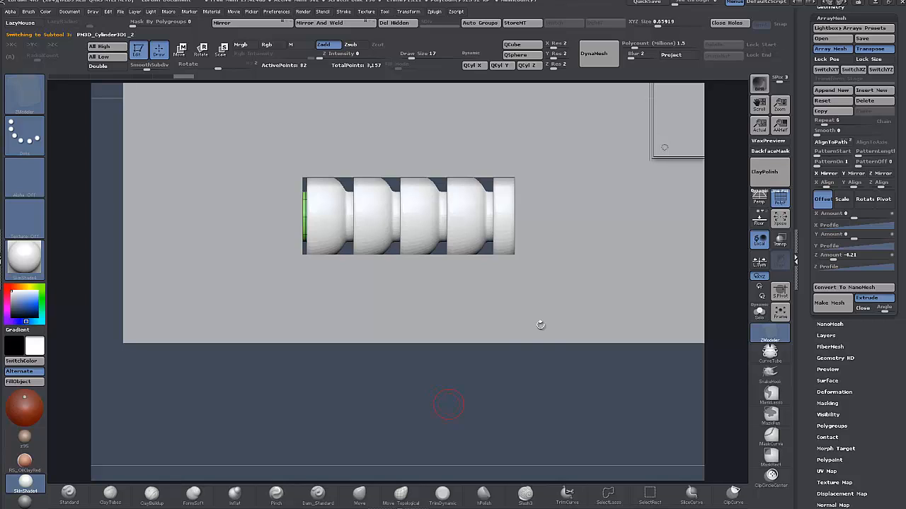
drag(445, 390, 459, 418)
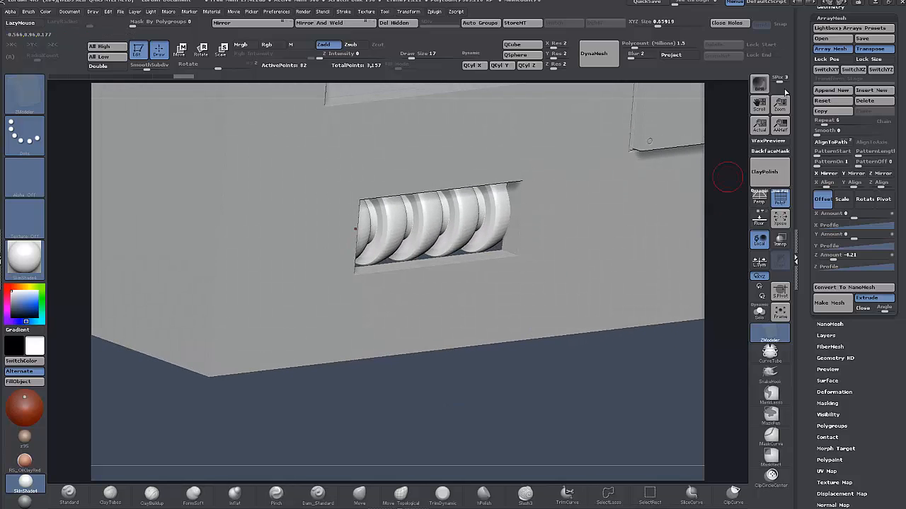
click(828, 48)
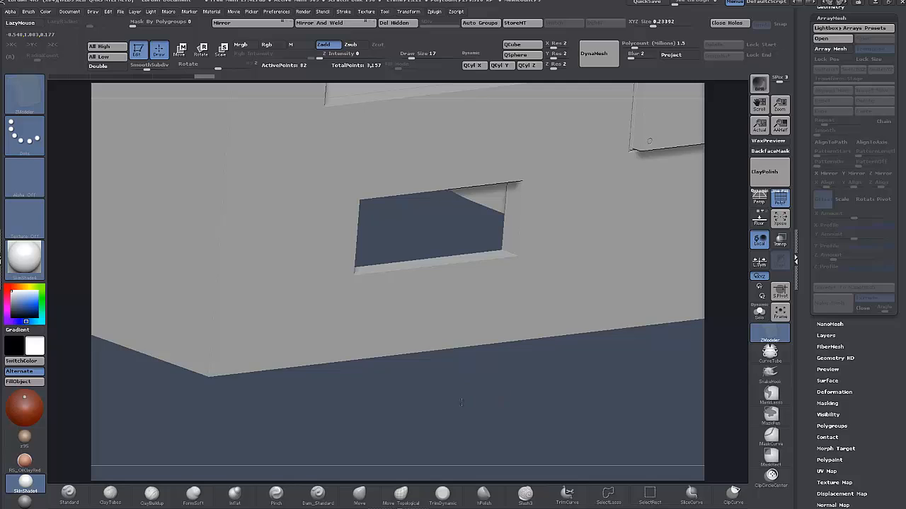
drag(469, 396, 494, 397)
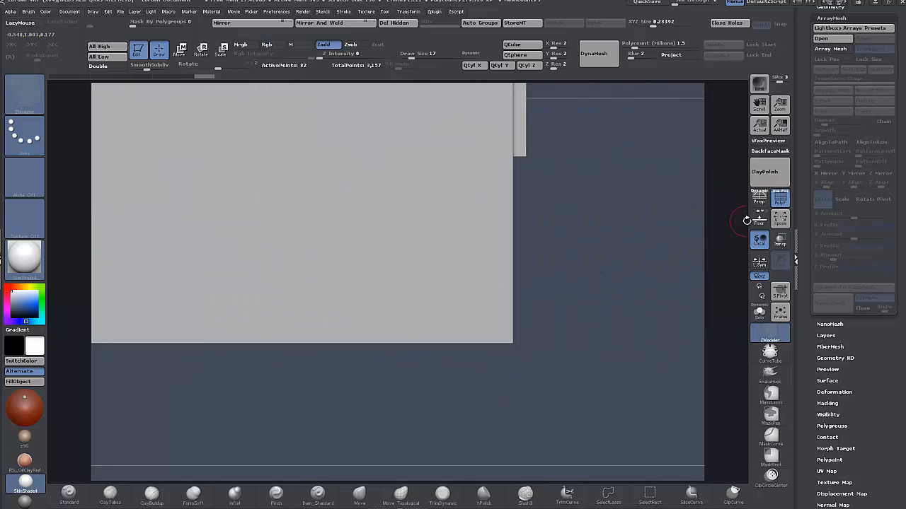
click(779, 241)
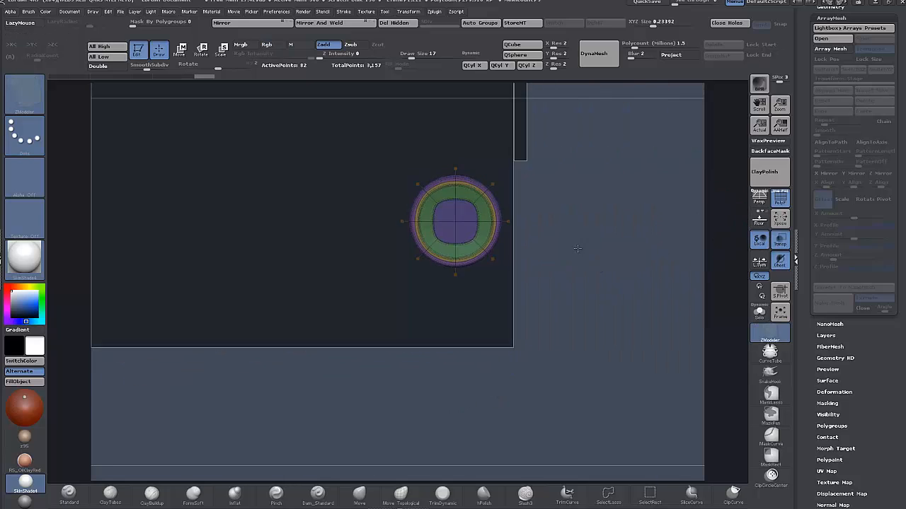
- Move the single part slightly deeper into the housing, then turn transparency off and Array Mesh back on
key(w)
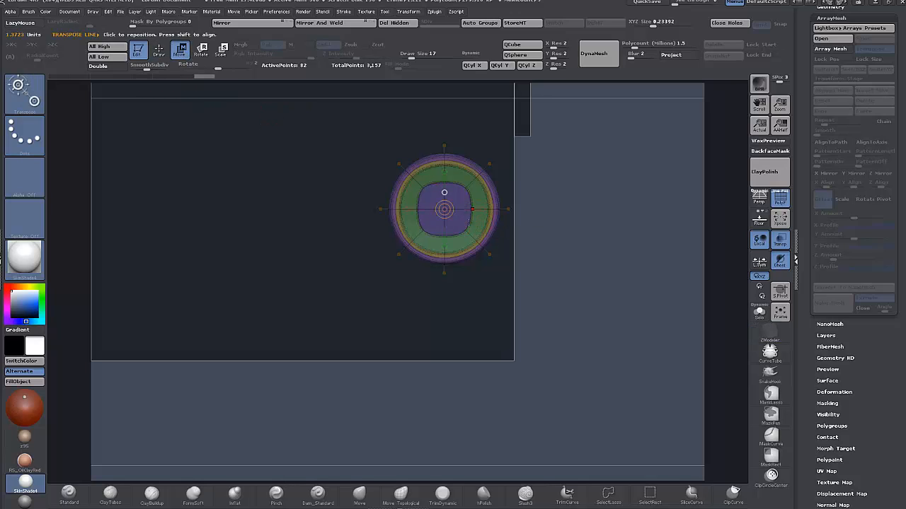
shift+drag(623, 217, 644, 233)
drag(557, 233, 547, 235)
drag(558, 300, 519, 308)
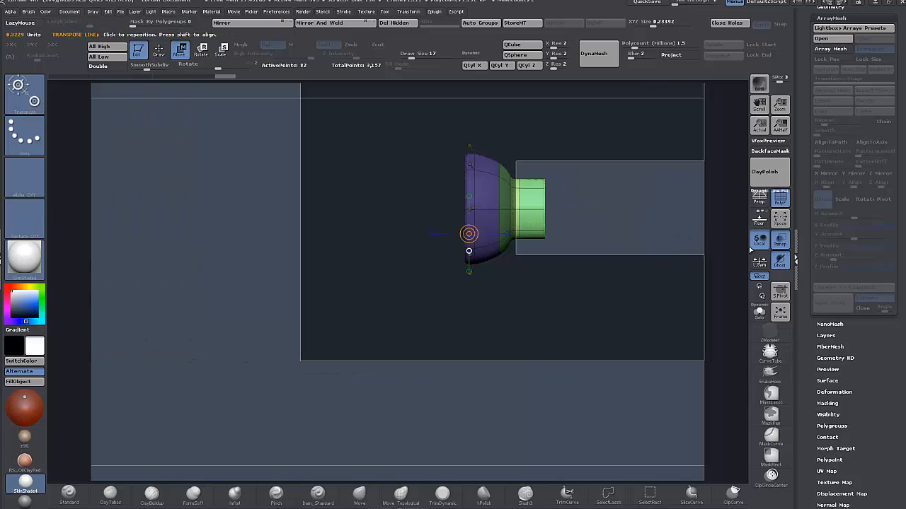
click(780, 244)
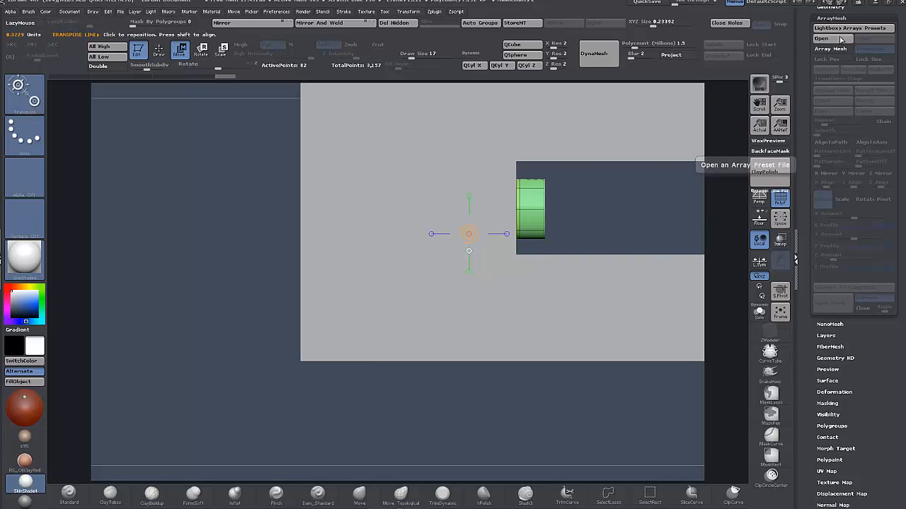
click(830, 48)
alt+drag(535, 415, 449, 382)
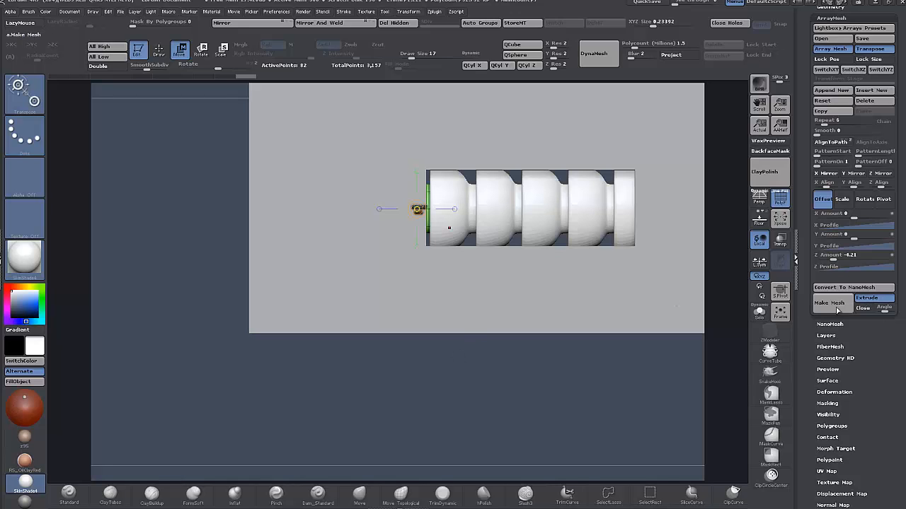
- Convert the small vent bar's array to real geometry with Make Mesh and give each segment its own polygroup with Auto Groups
click(834, 306)
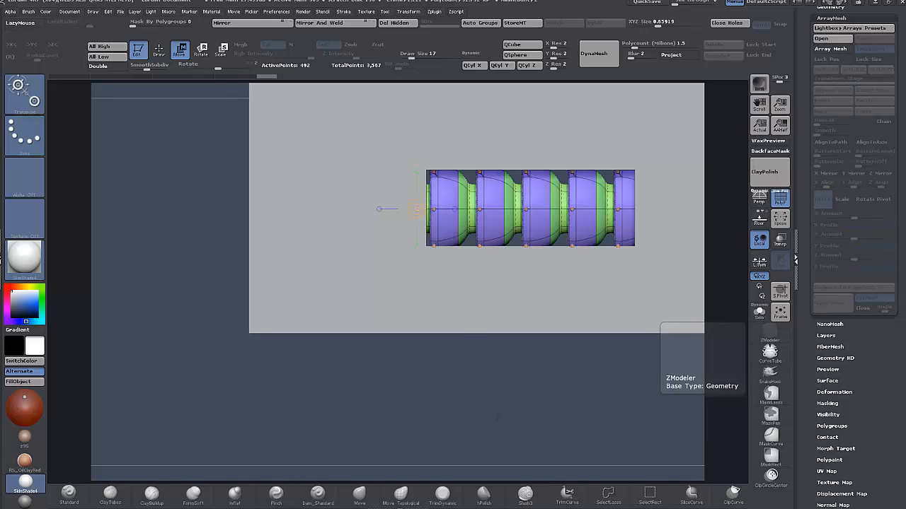
alt+drag(528, 396, 460, 433)
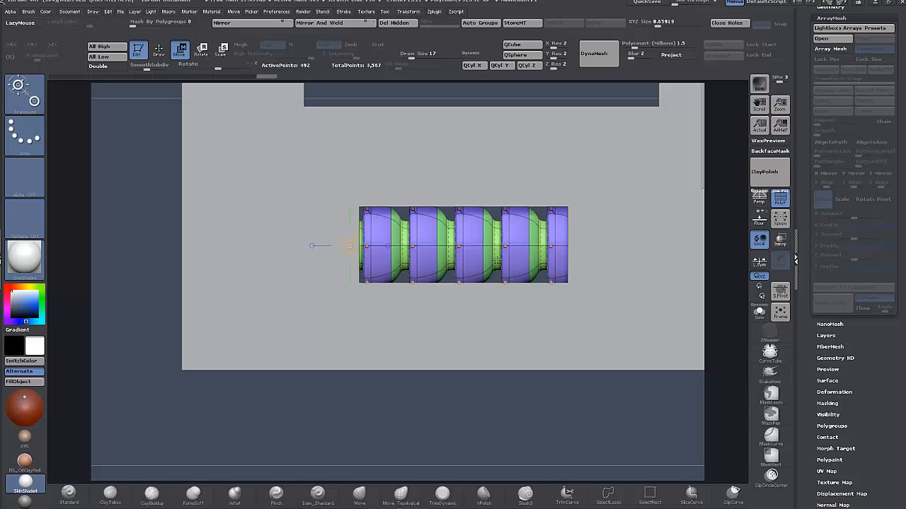
click(481, 24)
mouse_move(424, 399)
mouse_down()
mouse_move(405, 403)
mouse_move(422, 405)
mouse_up()
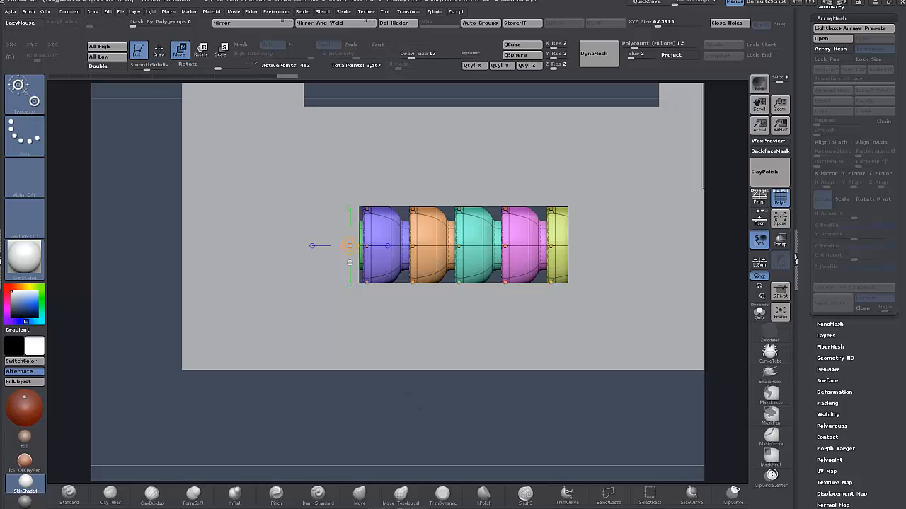
- Isolate the small vent bar in end view, clip it with a near-vertical ClipCurve line and show the housing again
click(759, 312)
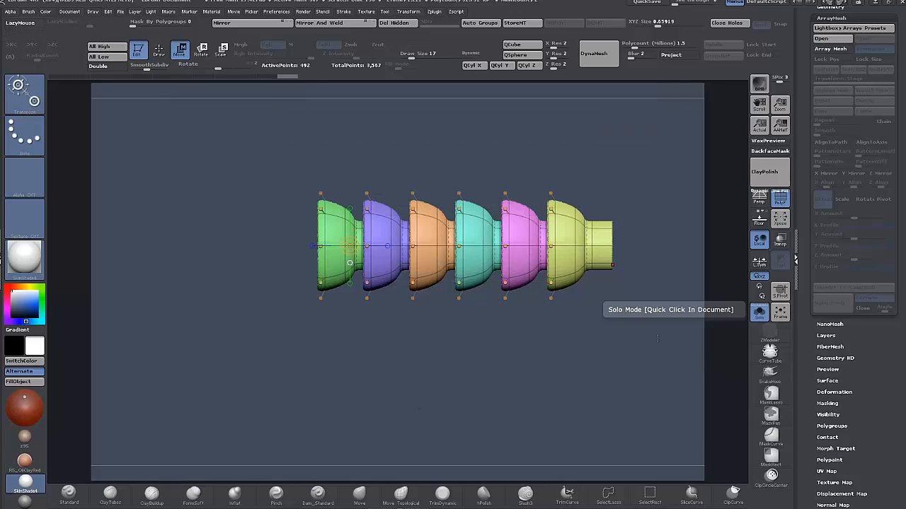
drag(453, 360, 520, 362)
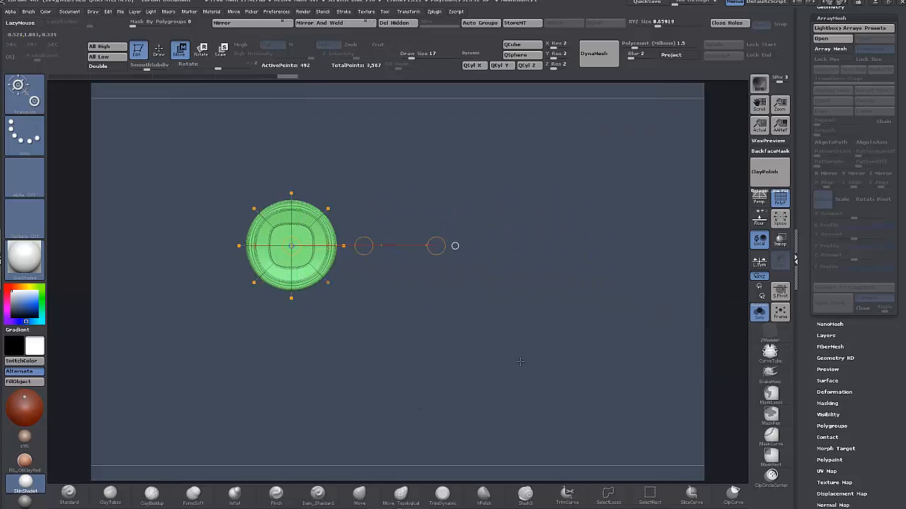
click(733, 493)
mouse_move(377, 155)
ctrl+shift+mouse_down()
mouse_move(377, 373)
mouse_move(328, 370)
mouse_move(415, 361)
mouse_move(402, 362)
ctrl+shift+mouse_up()
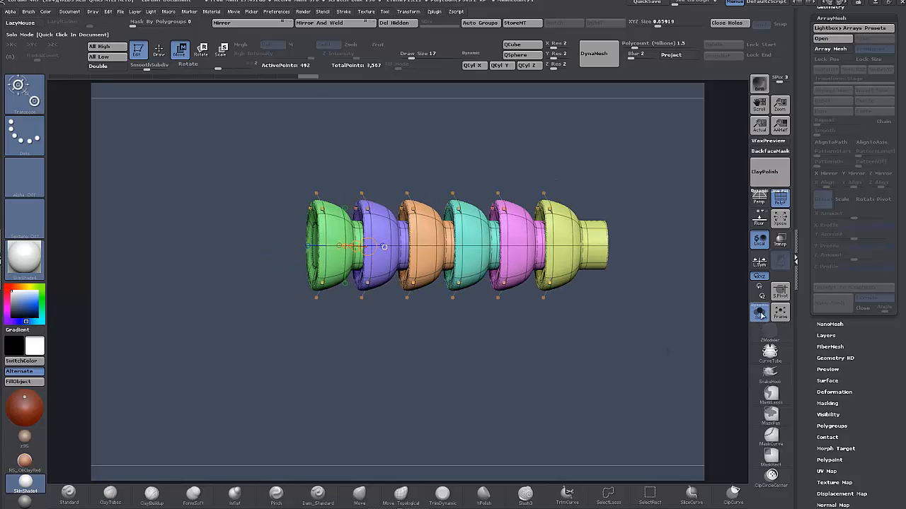
click(759, 312)
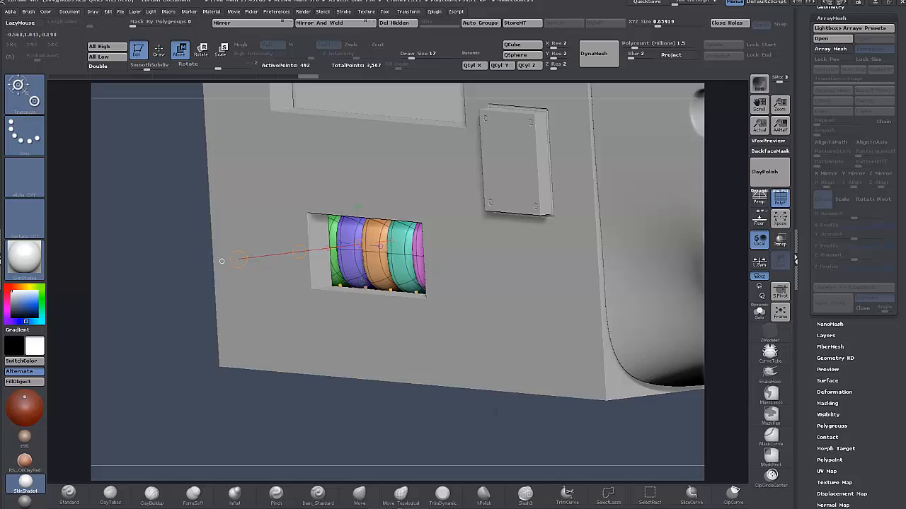
- Nudge the whole small vent bar slightly outward in the housing's opening
drag(495, 412, 545, 413)
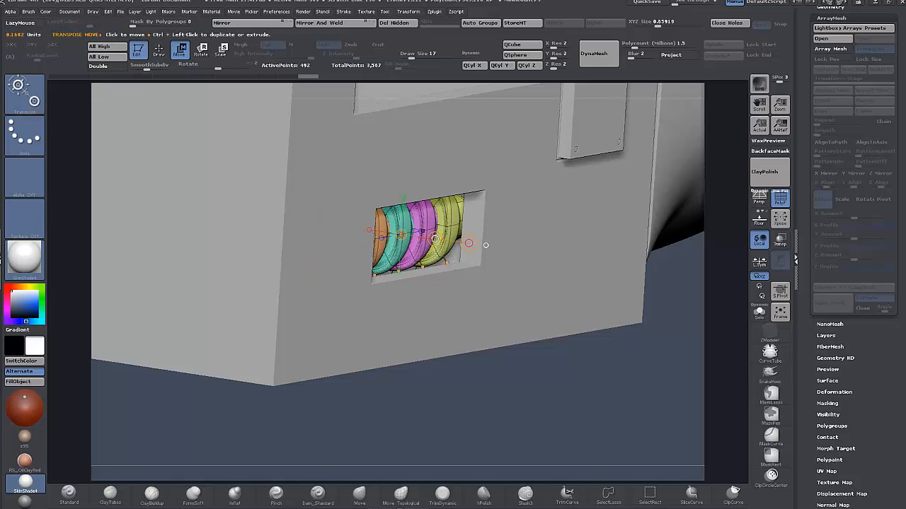
drag(436, 239, 440, 239)
drag(512, 369, 479, 322)
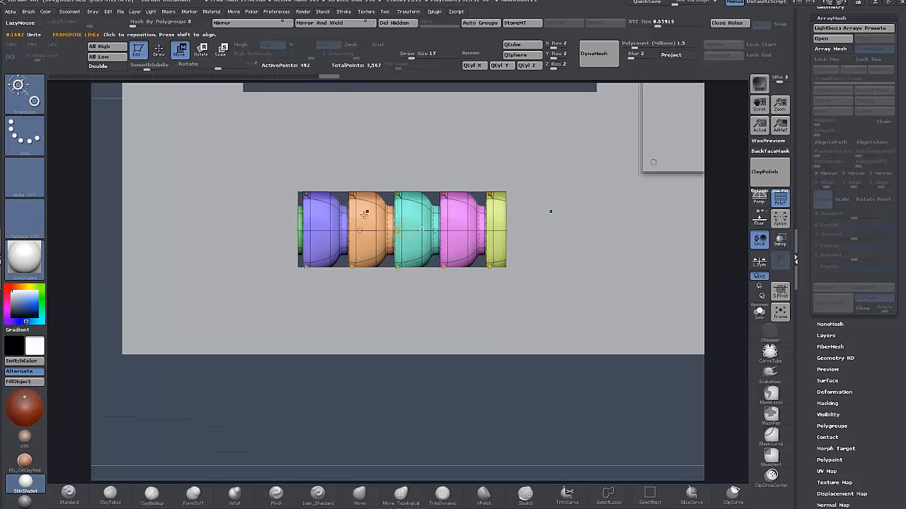
- Mask everything except the bar's blue segment and slide it along the bar against the orange segment
ctrl+click(364, 215)
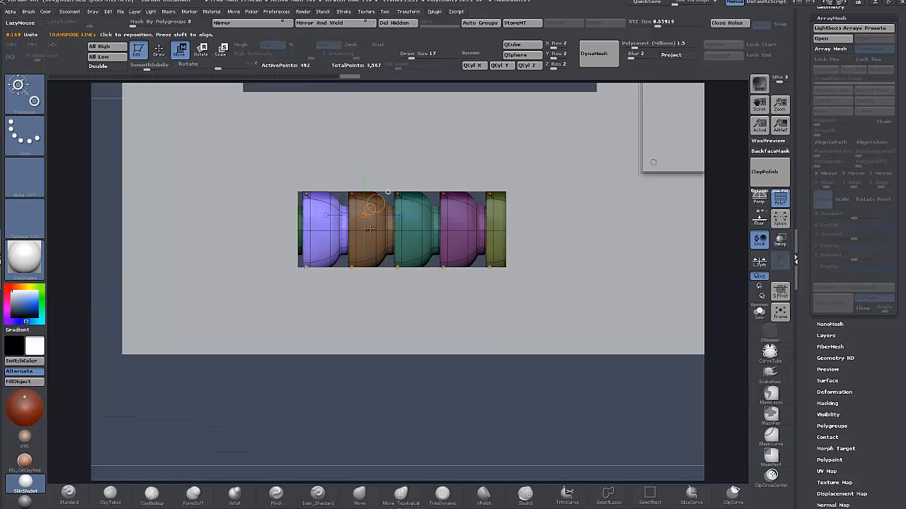
shift+drag(369, 229, 255, 230)
drag(313, 230, 322, 228)
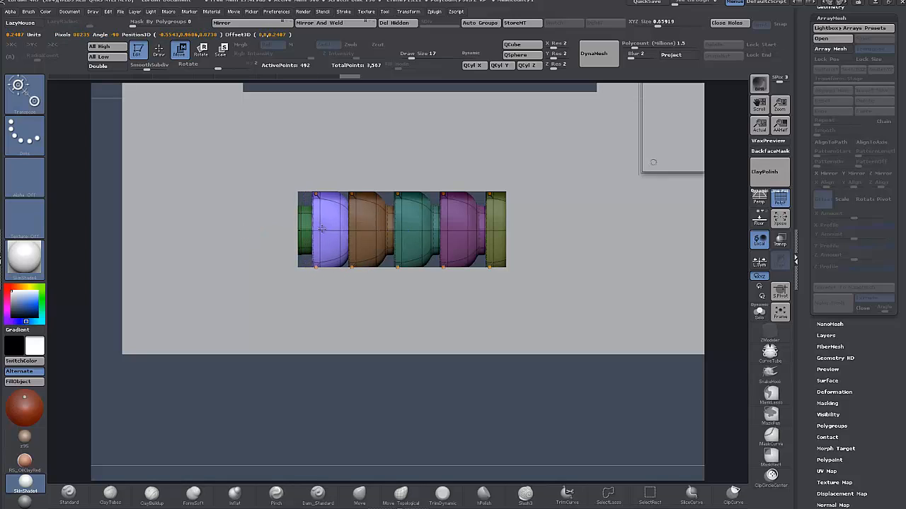
- Unmask the teal and pink segments one at a time and slide each along the bar against its neighbour toward the orange segment
alt+click(406, 216)
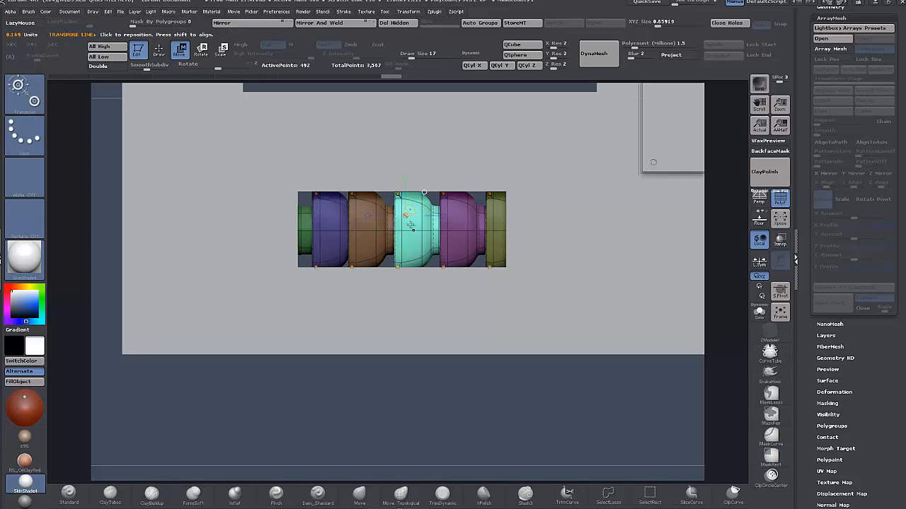
mouse_move(413, 230)
mouse_down()
mouse_move(312, 230)
mouse_move(353, 230)
mouse_up()
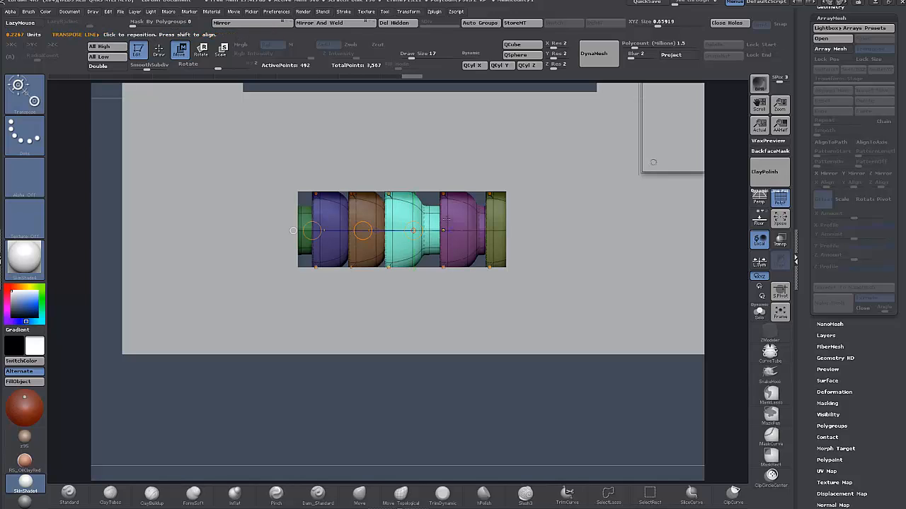
alt+click(453, 233)
drag(409, 234, 390, 236)
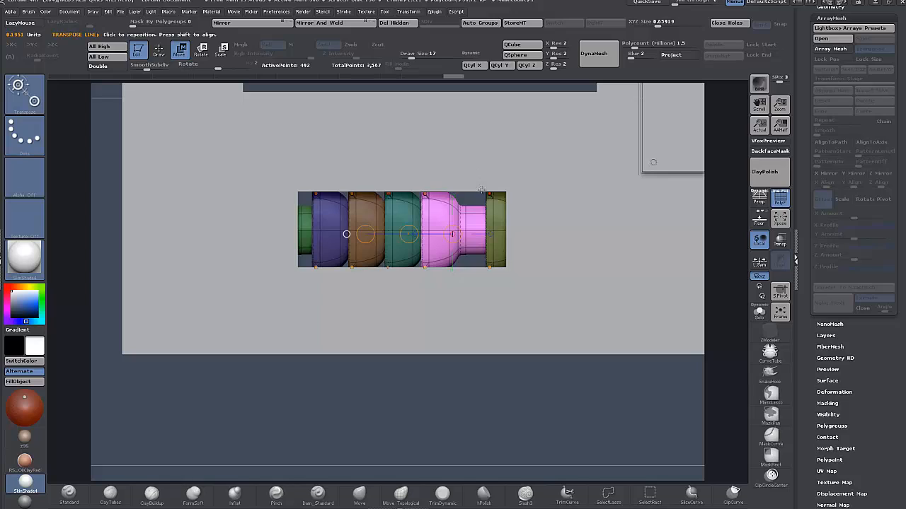
- Unmask the small vent bar's yellow-green end segment and slide it along the bar against the pink segment
alt+click(499, 217)
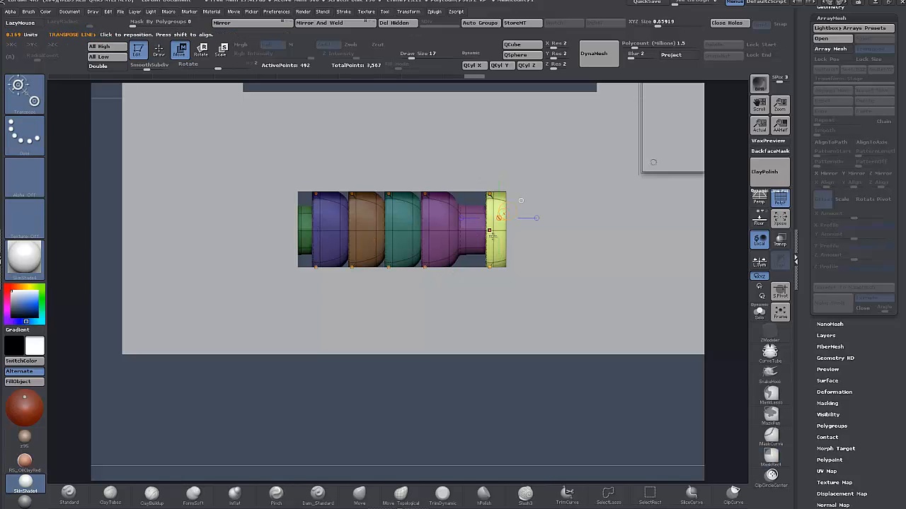
drag(324, 230, 527, 231)
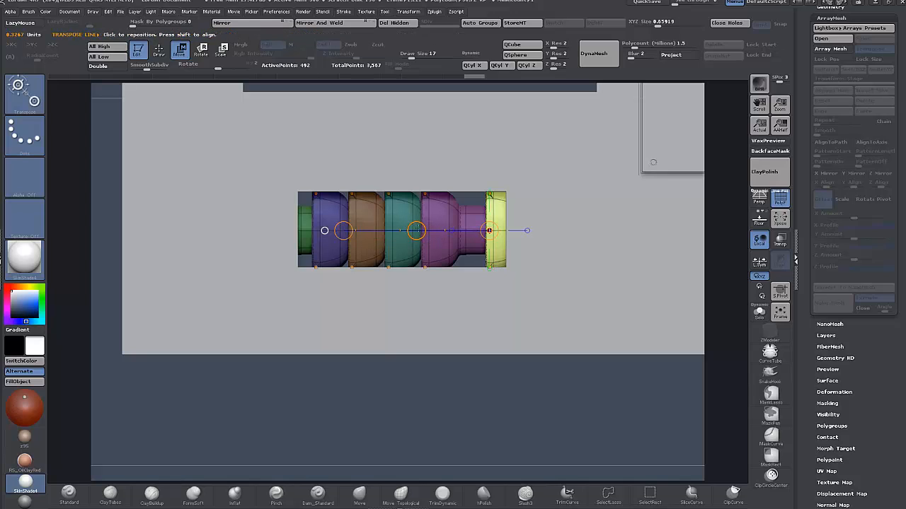
drag(416, 231, 390, 232)
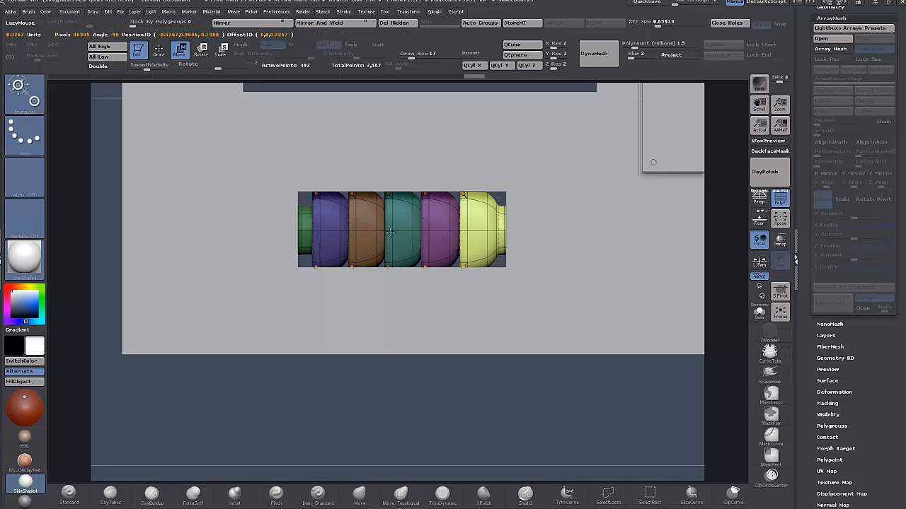
- Unmask the bar's green end segment, slide it along the bar against the blue segment and clear the mask
alt+click(304, 220)
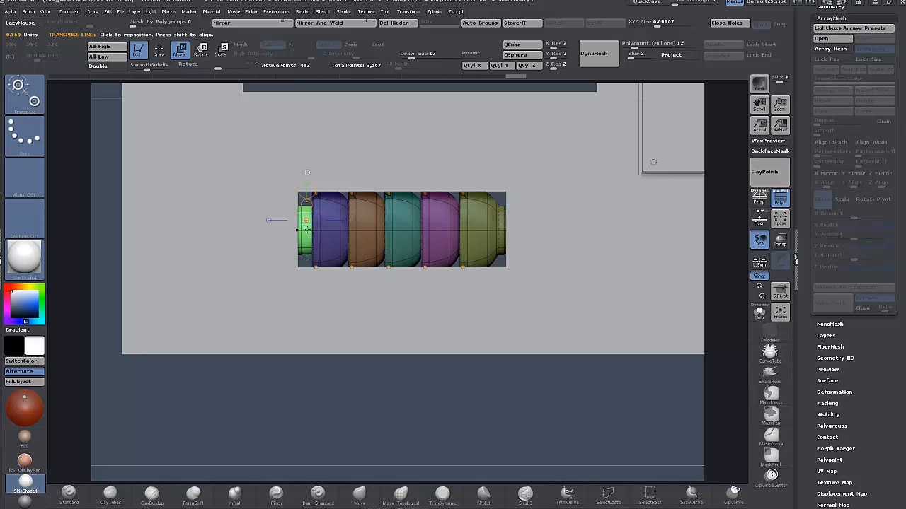
mouse_move(315, 231)
mouse_down()
mouse_move(407, 230)
mouse_move(381, 226)
mouse_up()
ctrl+drag(357, 420, 387, 393)
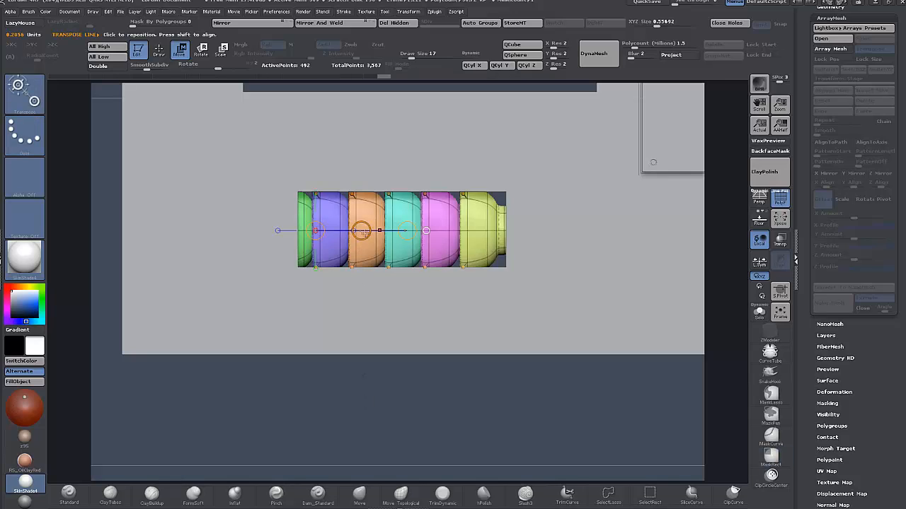
drag(362, 231, 380, 227)
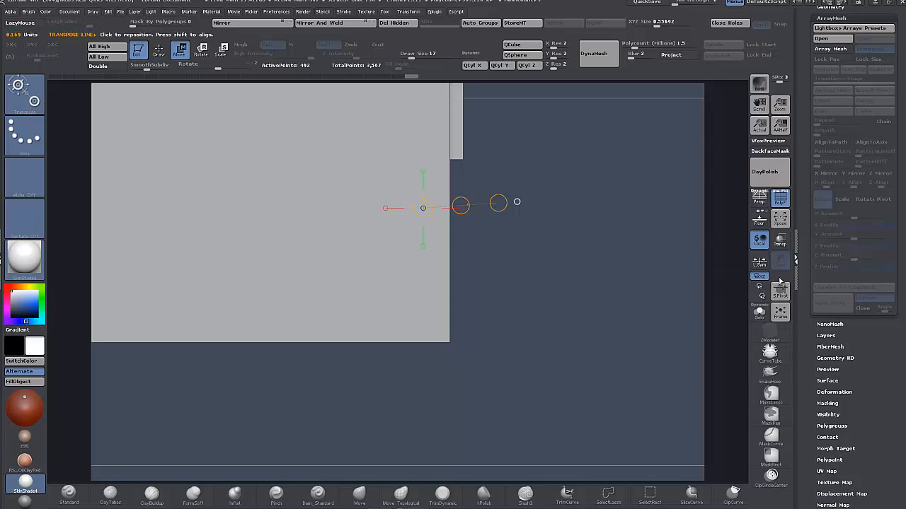
- Make the housing transparent in end view and clip the small vent bar's outer side with a near-vertical ClipCurve line
click(780, 240)
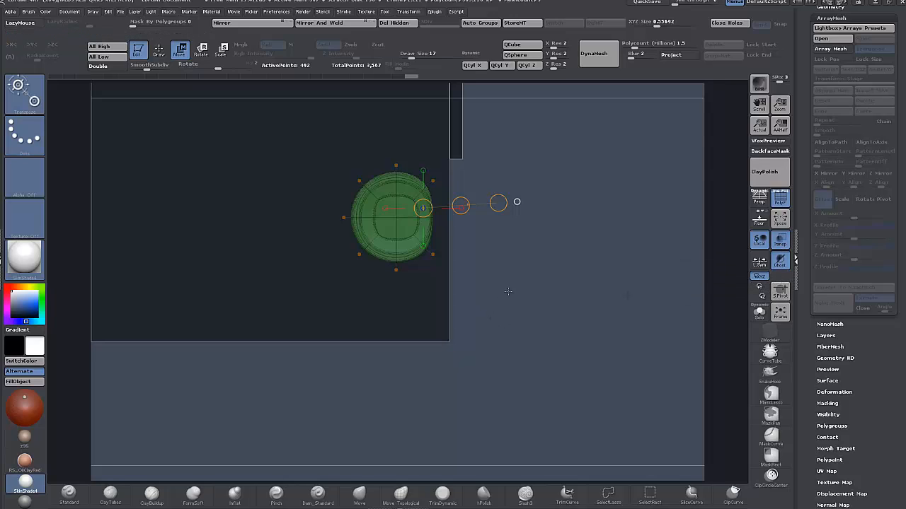
mouse_move(558, 294)
ctrl+right_down()
mouse_move(560, 316)
mouse_move(553, 279)
ctrl+right_up()
alt+right_drag(552, 279, 556, 384)
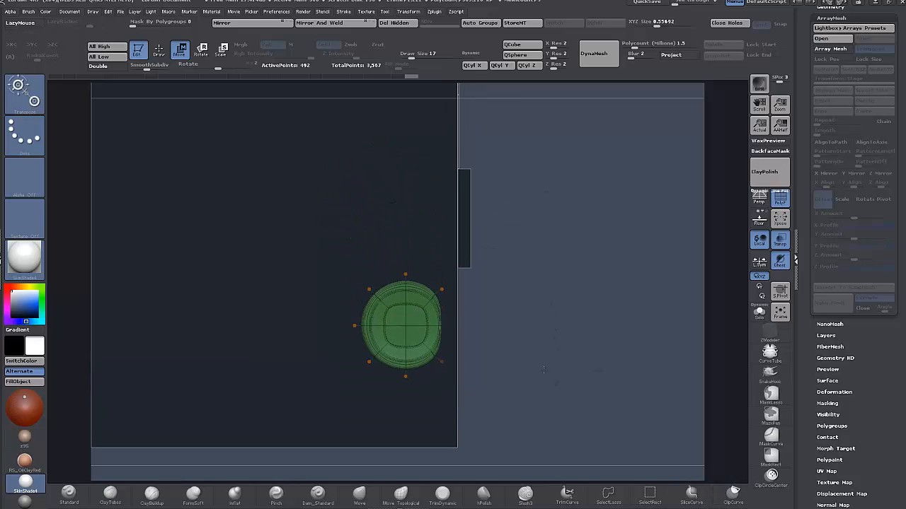
mouse_move(435, 198)
ctrl+shift+mouse_down()
mouse_move(440, 368)
mouse_move(431, 428)
ctrl+shift+mouse_up()
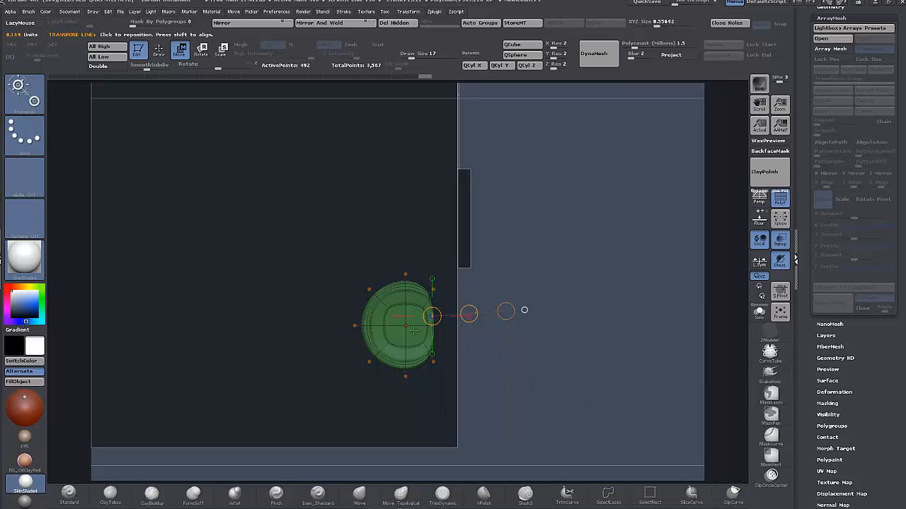
- Turn off the transparency, nudge the small vent bar outward in its opening along a horizontal transpose line and hide the polyframe
shift+drag(405, 325, 595, 326)
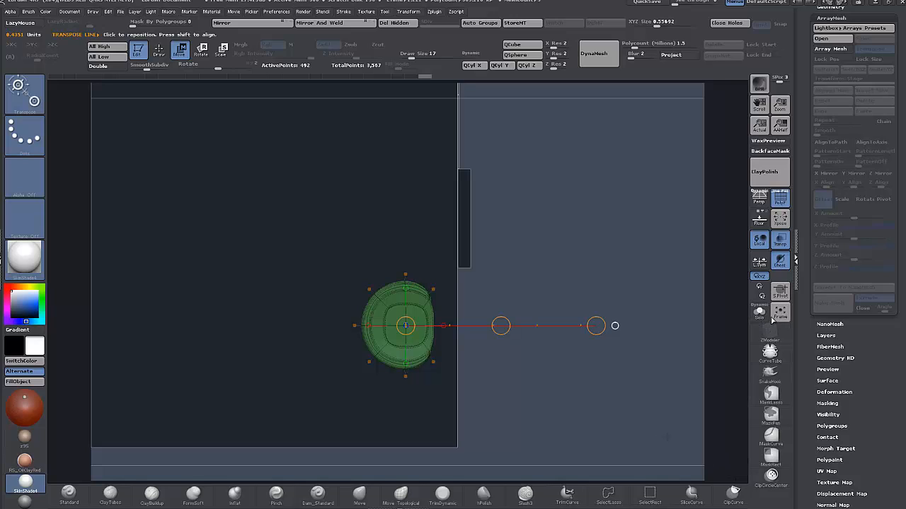
click(778, 261)
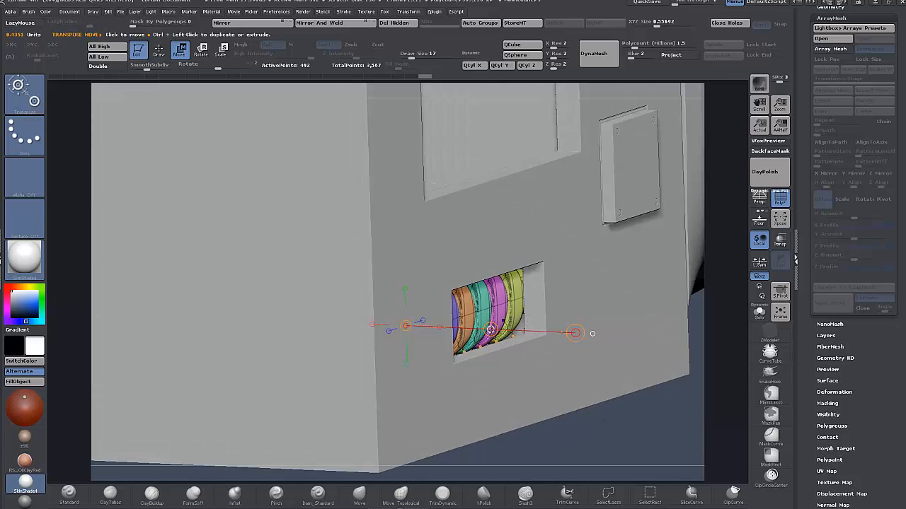
drag(491, 329, 491, 329)
drag(642, 439, 661, 264)
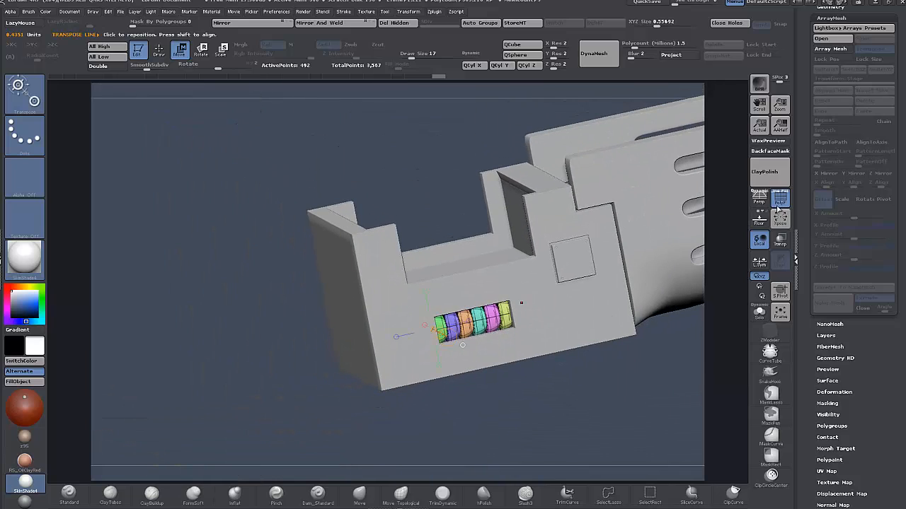
click(779, 201)
shift+drag(626, 425, 617, 435)
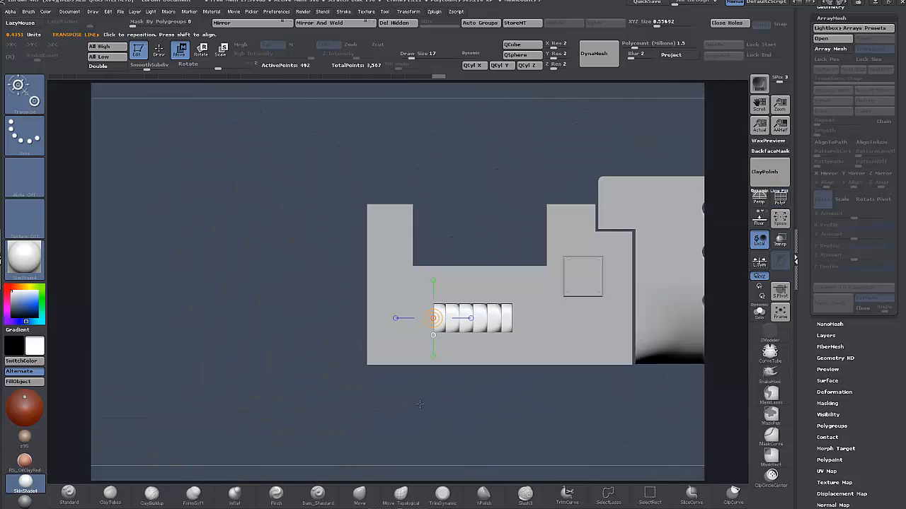
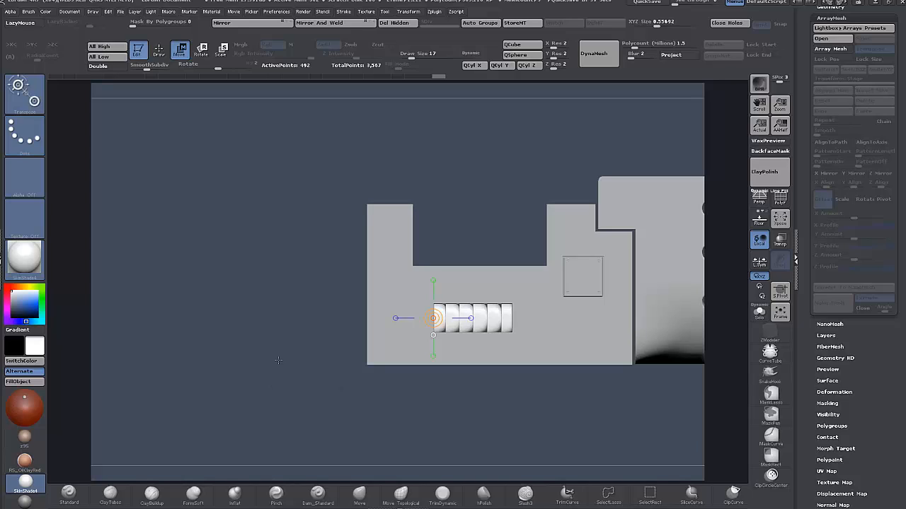
- Switch to the tool holding both array bars and delete its small vent bar subtool
mouse_move(271, 320)
ctrl+right_down()
mouse_move(278, 329)
mouse_move(279, 318)
ctrl+right_up()
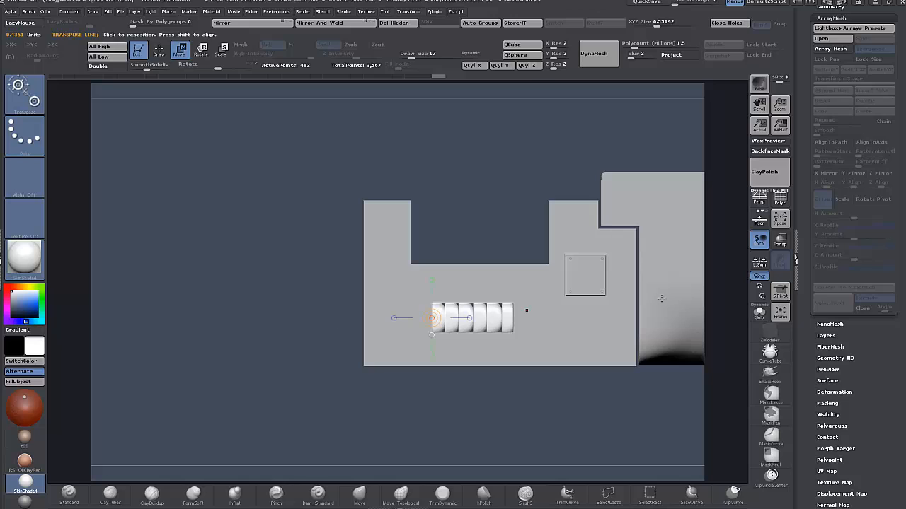
drag(805, 328, 799, 399)
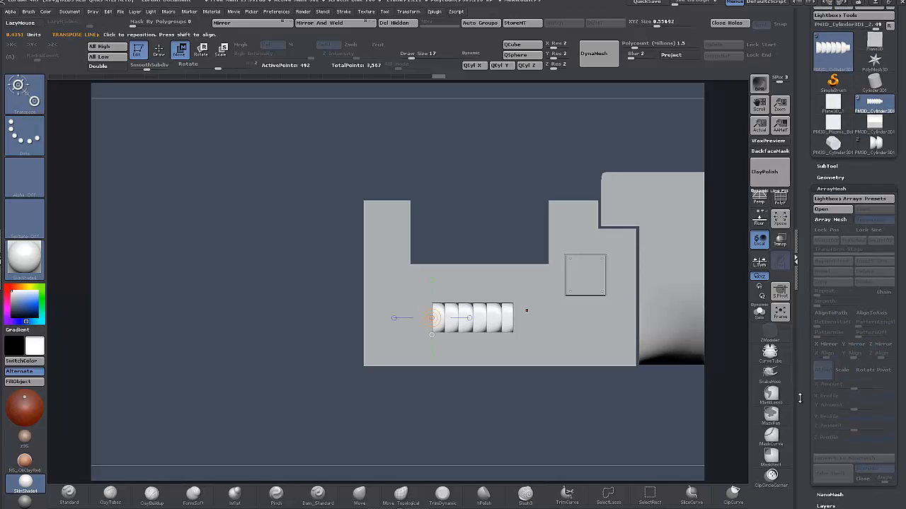
click(825, 166)
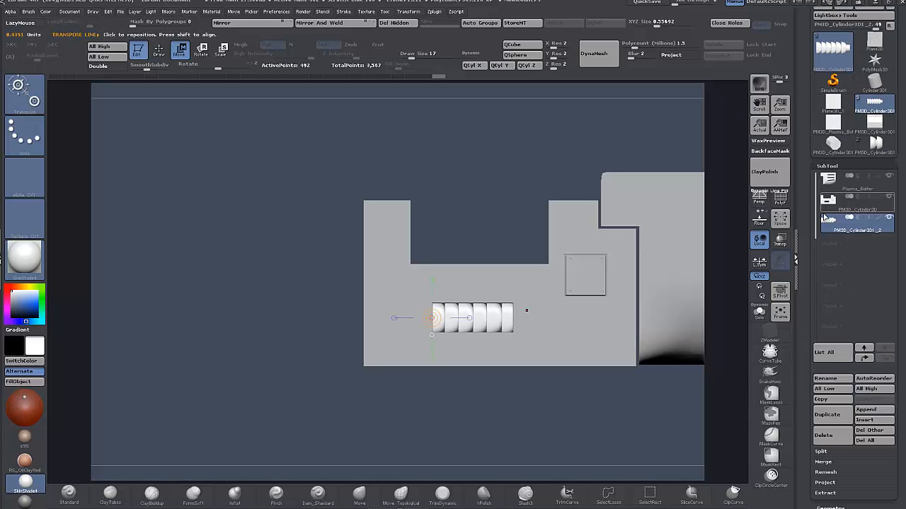
mouse_move(829, 225)
click(869, 145)
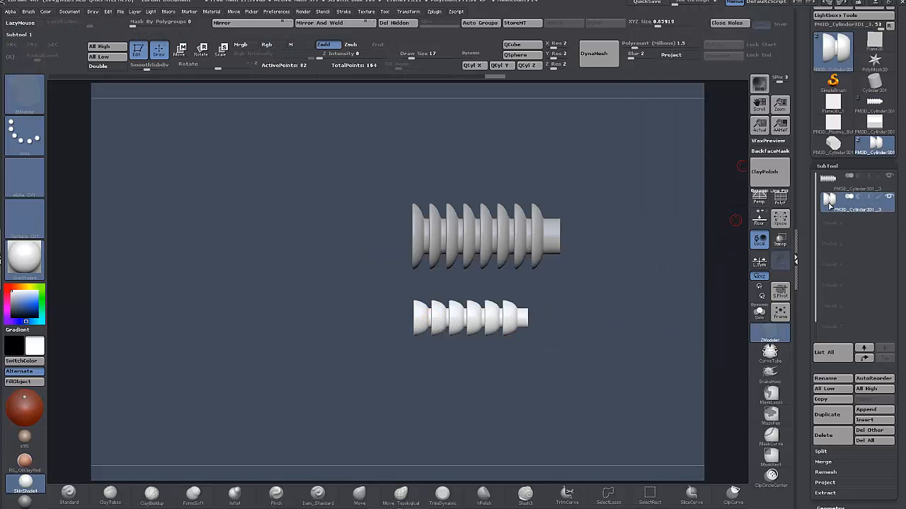
click(824, 436)
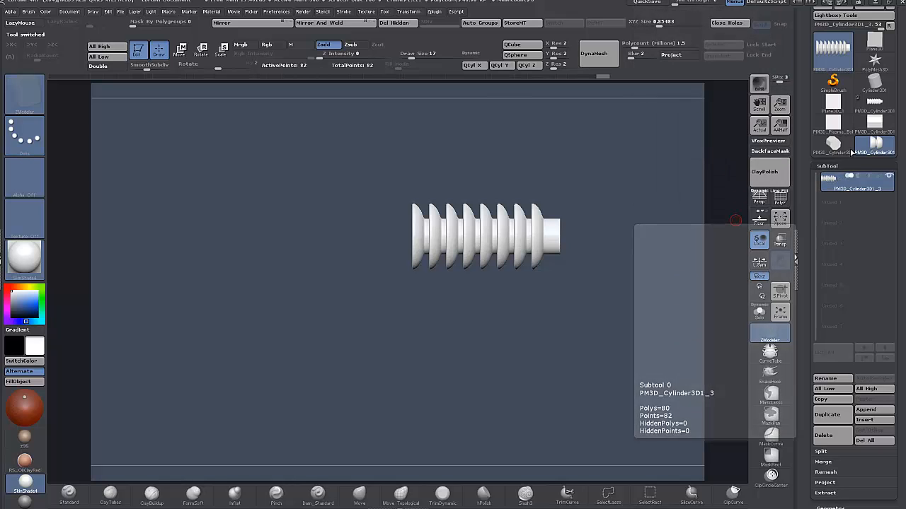
- Return to the plasma gun tool, append the large vent bar as a subtool and show the ArrayMesh settings
click(870, 103)
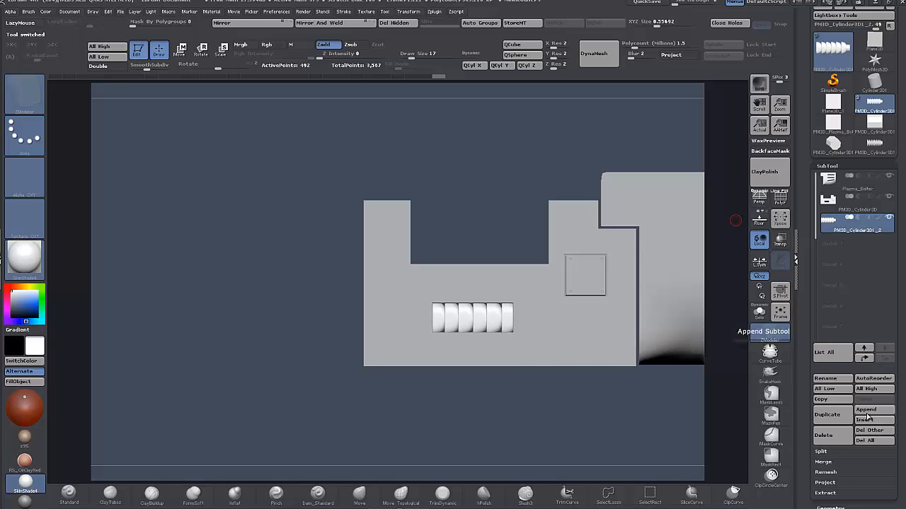
click(866, 414)
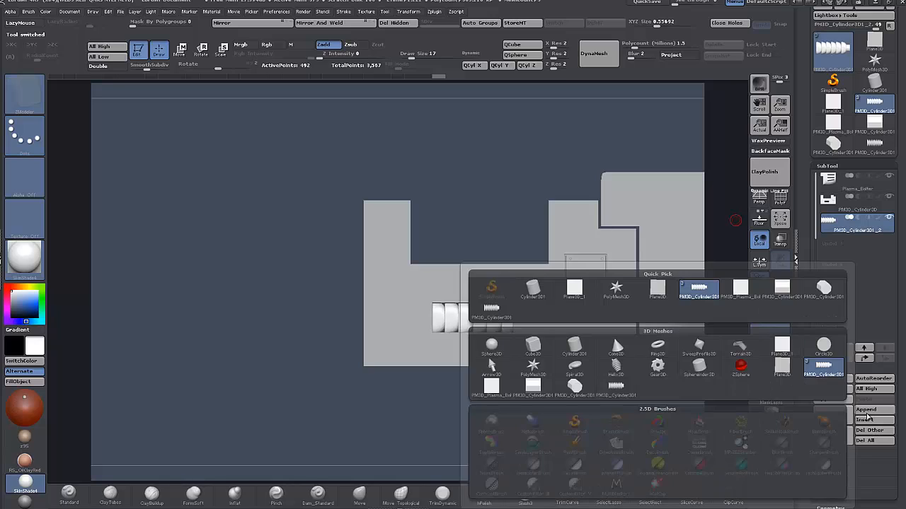
click(620, 399)
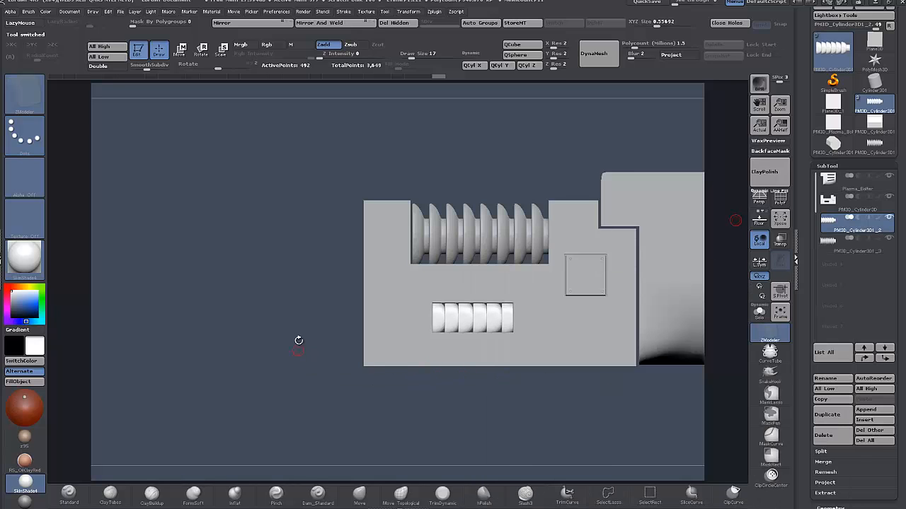
drag(299, 340, 305, 405)
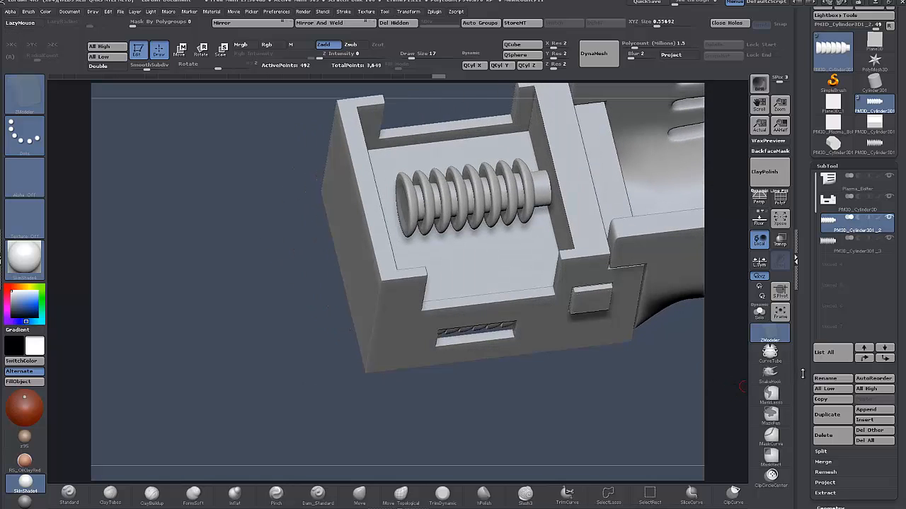
drag(802, 374, 804, 303)
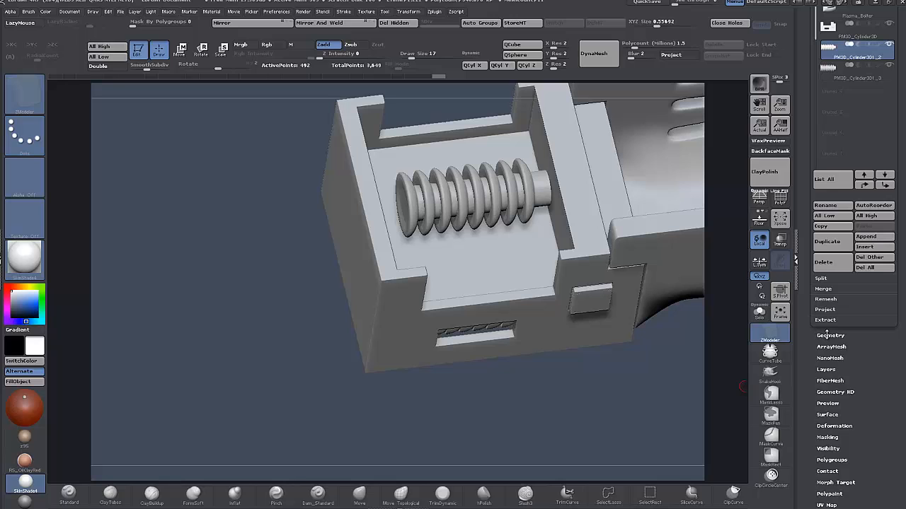
click(825, 345)
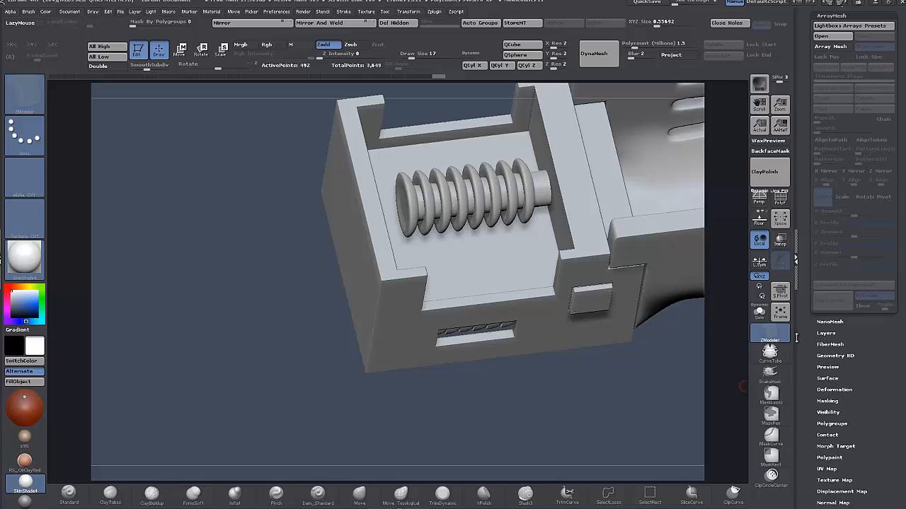
- From above, set up Move with a horizontal transpose line across the housing and make the large vent bar the active subtool
drag(274, 318, 273, 253)
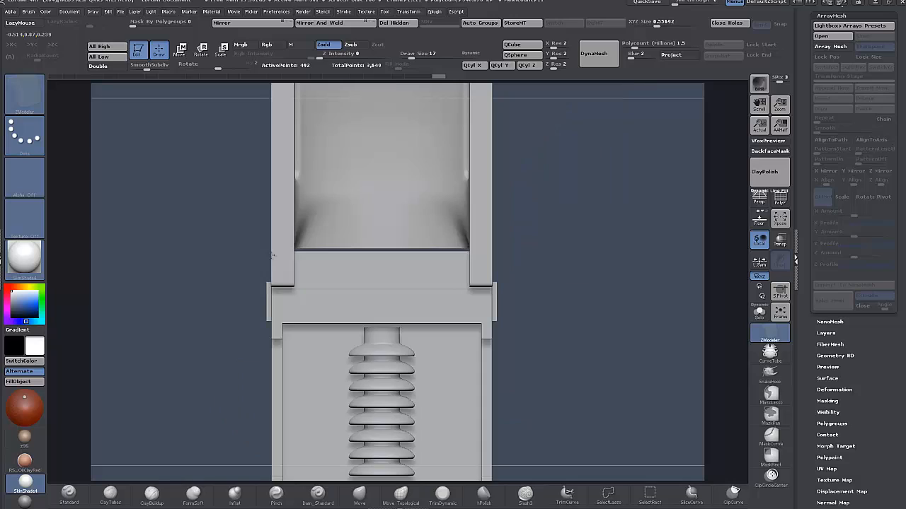
click(180, 49)
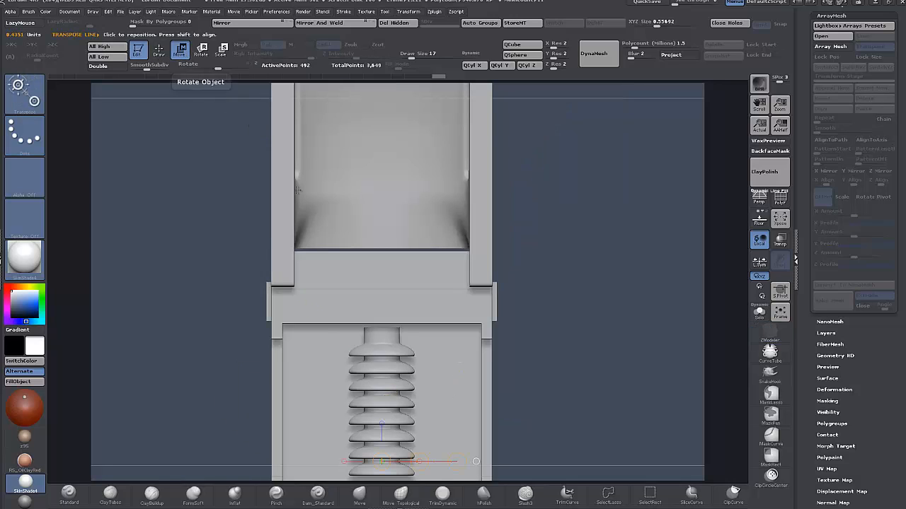
shift+drag(377, 402, 631, 401)
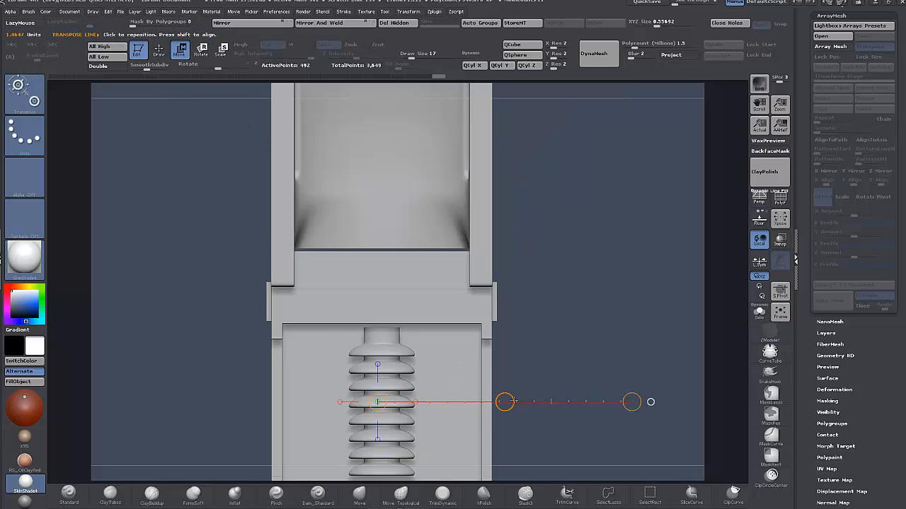
drag(504, 401, 539, 397)
key(ctrl+z)
alt+click(380, 347)
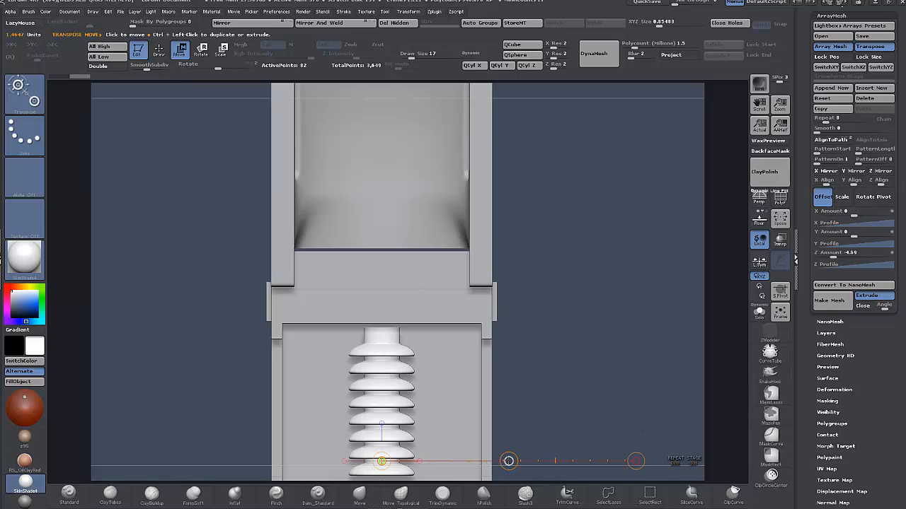
- Convert the large vent bar's array into real geometry with Make Mesh and show the subtool list
drag(508, 460, 538, 458)
key(ctrl+z)
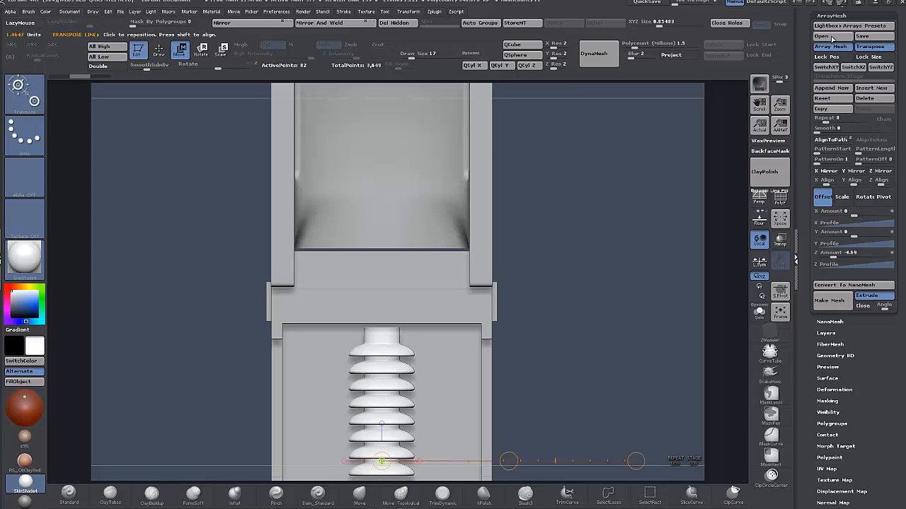
click(831, 305)
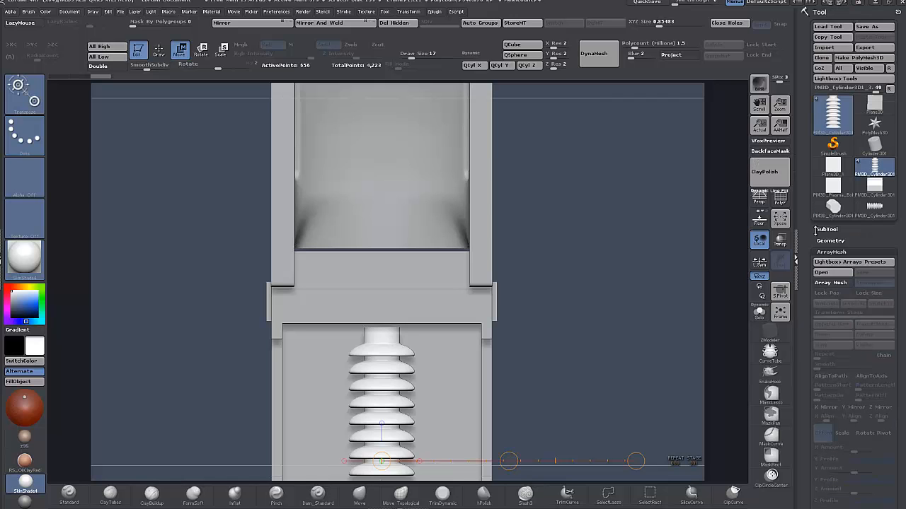
click(831, 229)
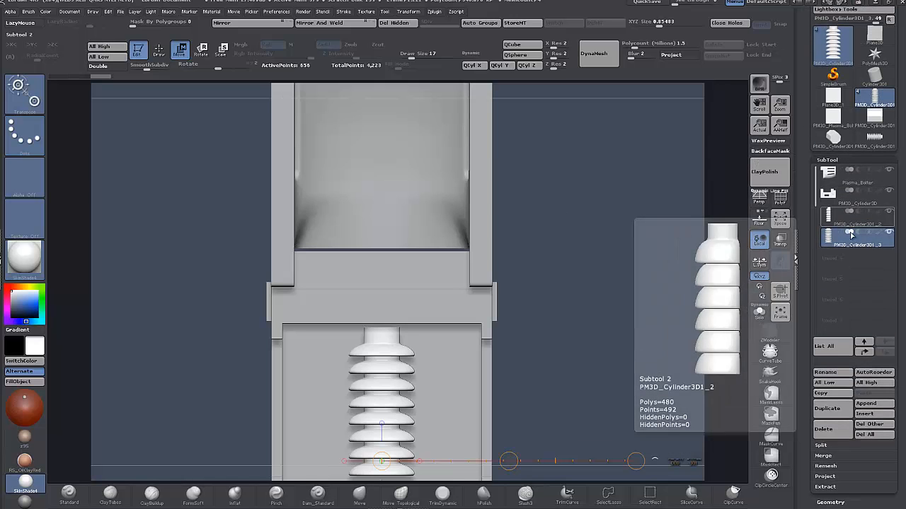
- Move the large vent bar sideways across the housing to the side that holds the small vent bar
alt+drag(558, 370, 547, 291)
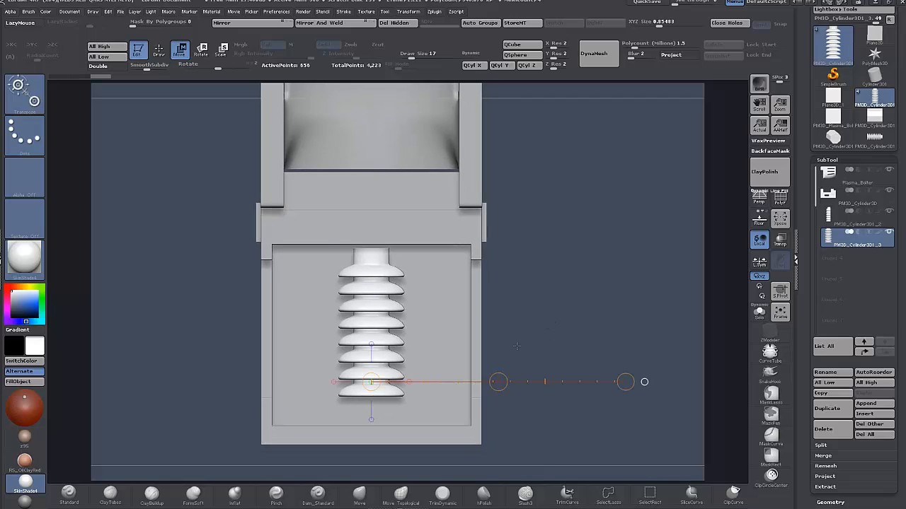
drag(498, 382, 221, 239)
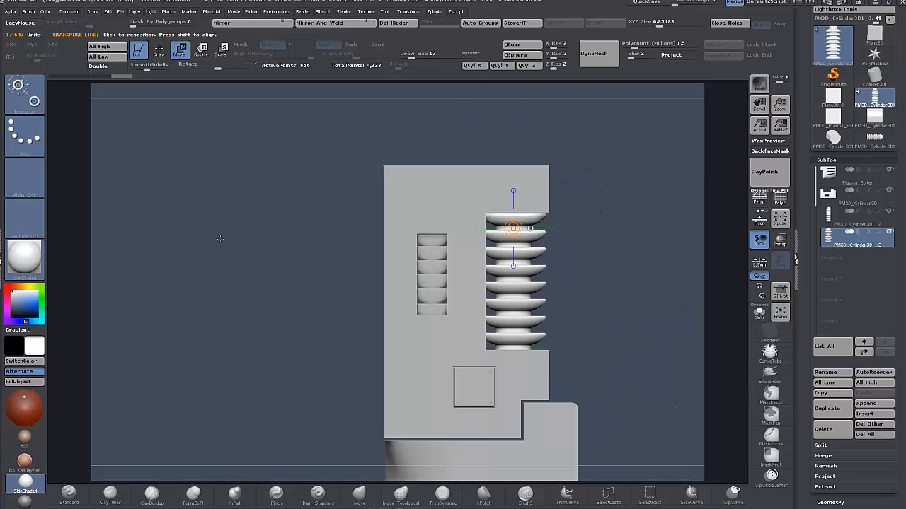
drag(272, 296, 237, 400)
drag(237, 399, 247, 384)
drag(239, 337, 258, 382)
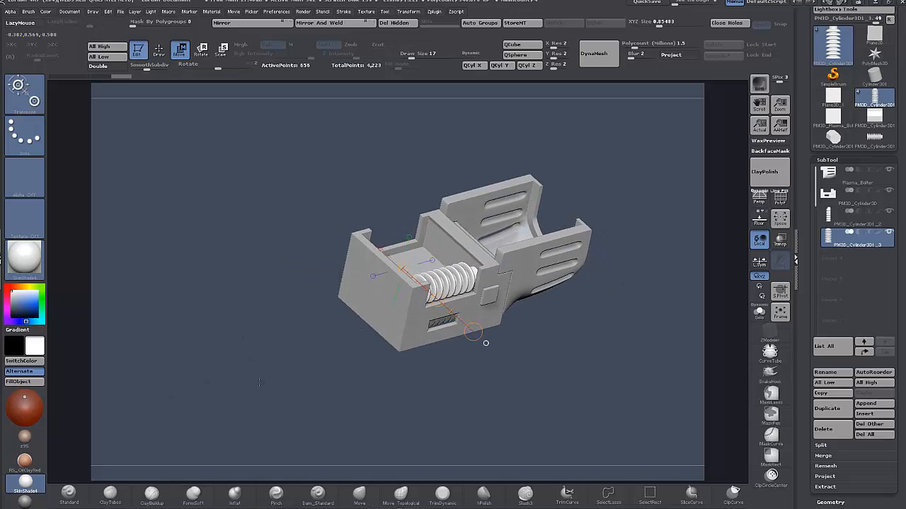
- Mirror the large vent bar and the small vent bar to the housing's opposite side with Mirror And Weld
click(319, 23)
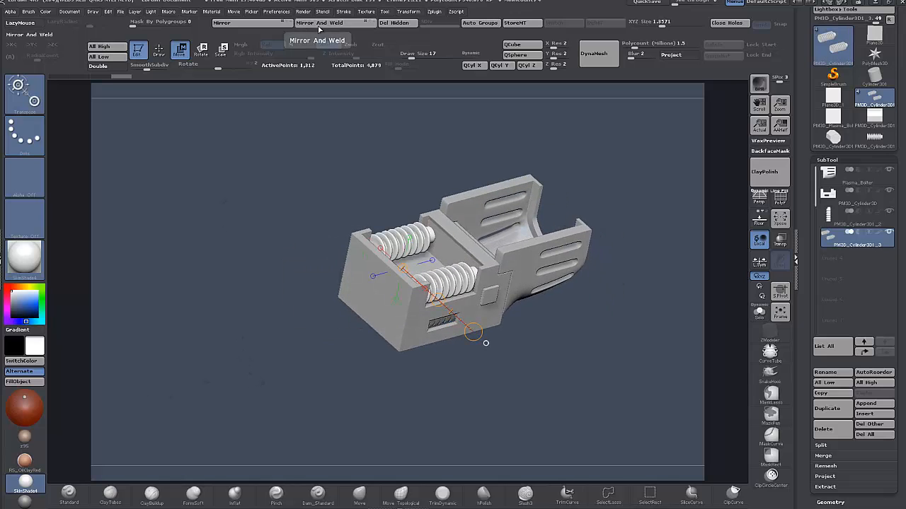
drag(306, 385, 316, 360)
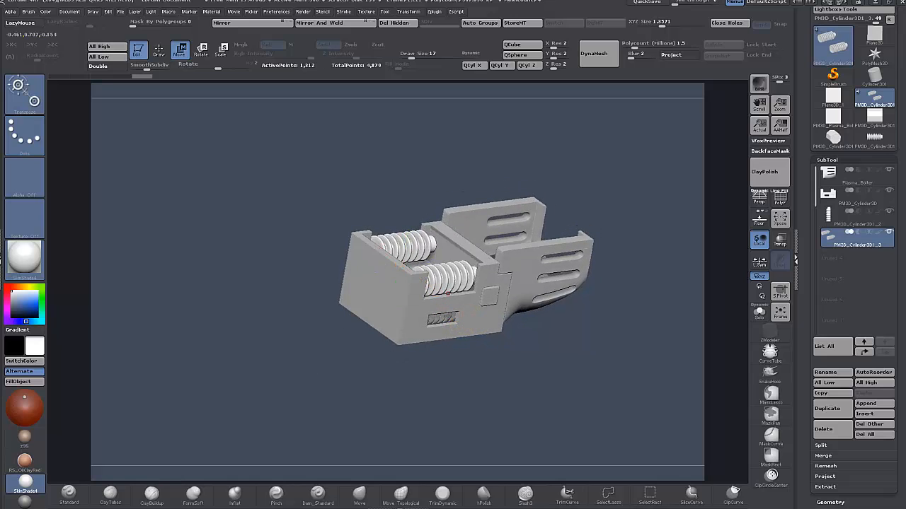
click(318, 24)
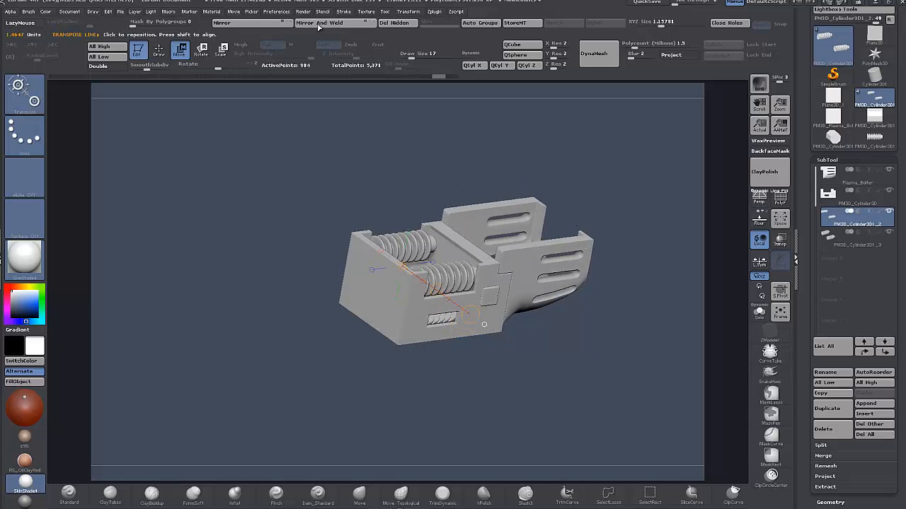
- Try the MAH_Shiny material on the plasma gun and inspect the housing and vent bars from the side
drag(201, 303, 172, 269)
scroll(181, 283, up, 5)
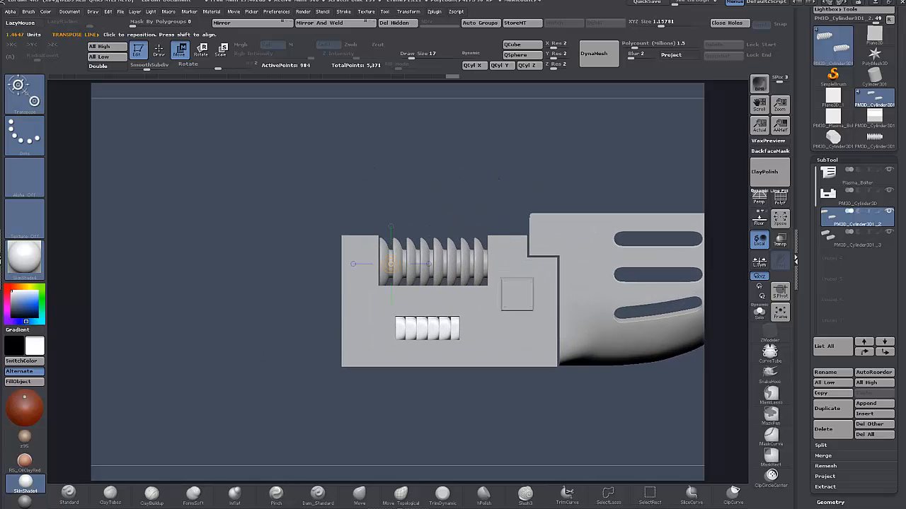
click(26, 260)
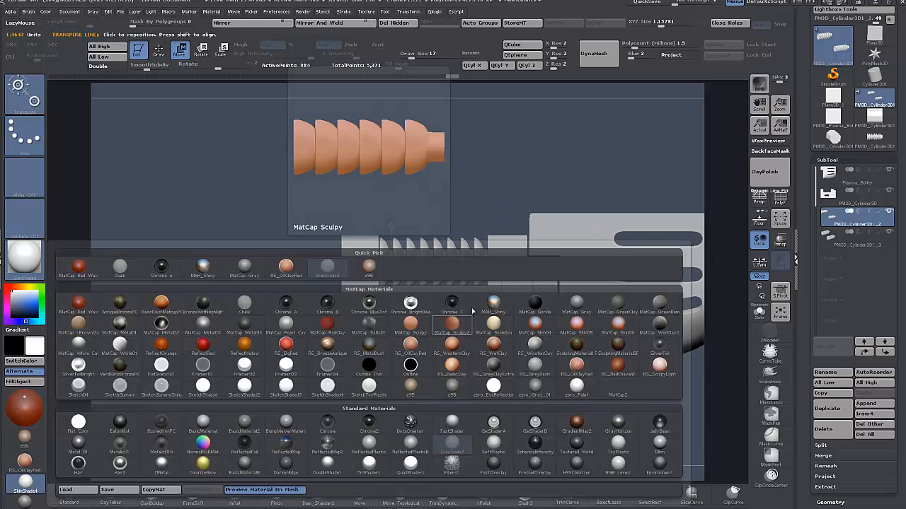
click(495, 305)
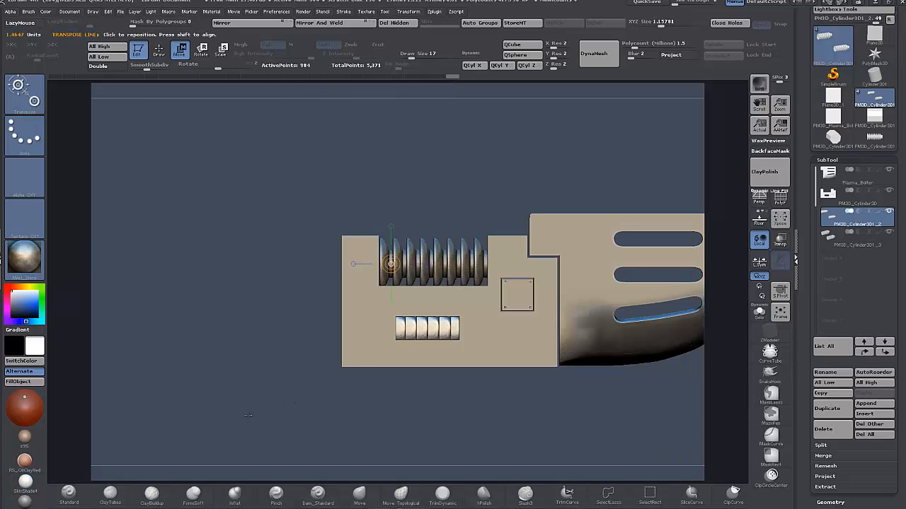
drag(248, 415, 257, 410)
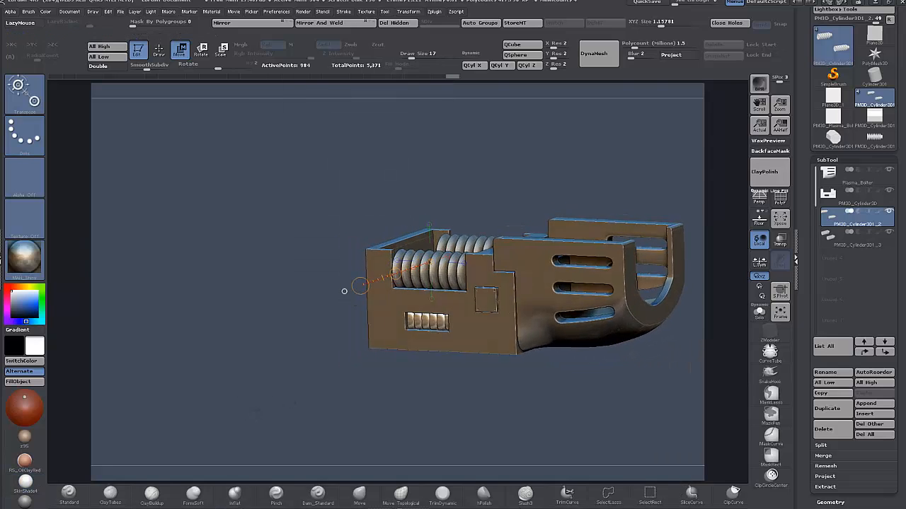
alt+drag(257, 347, 314, 287)
- Try two of the grey RS materials on the plasma gun, ending with RS_GreyClayExtra
click(26, 259)
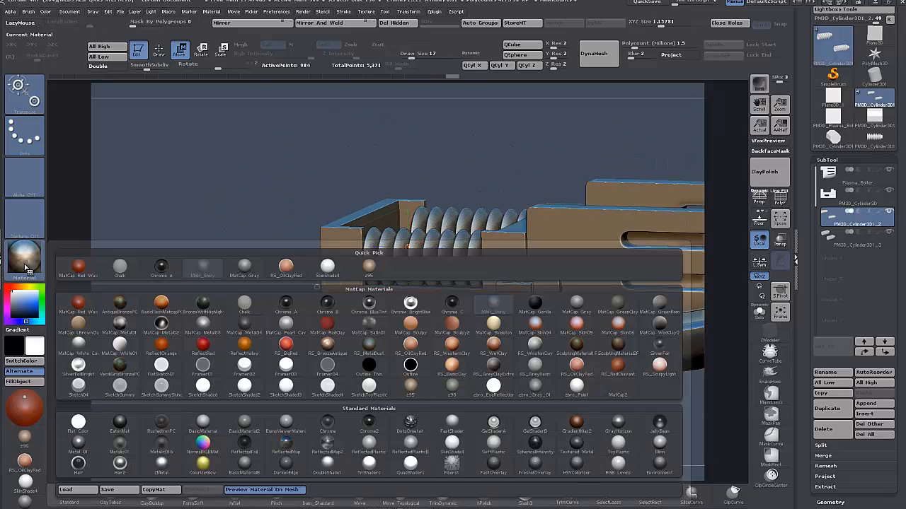
click(535, 365)
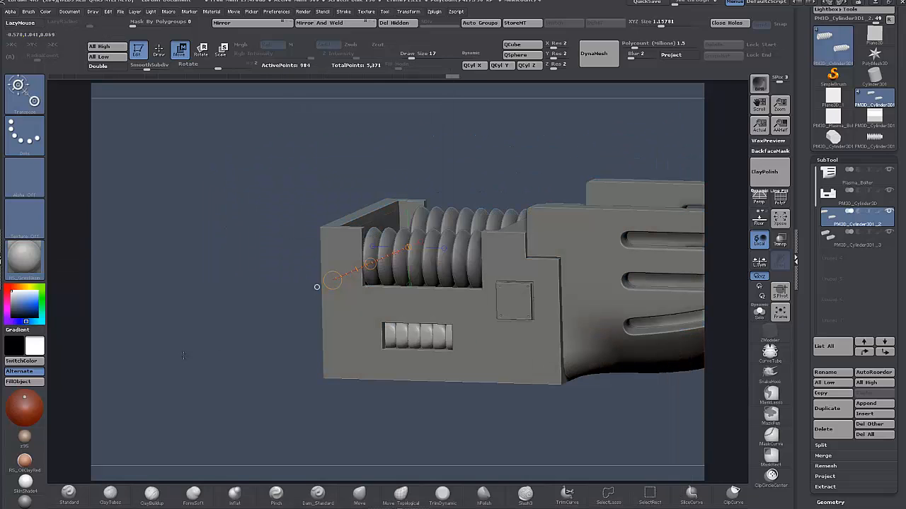
click(25, 259)
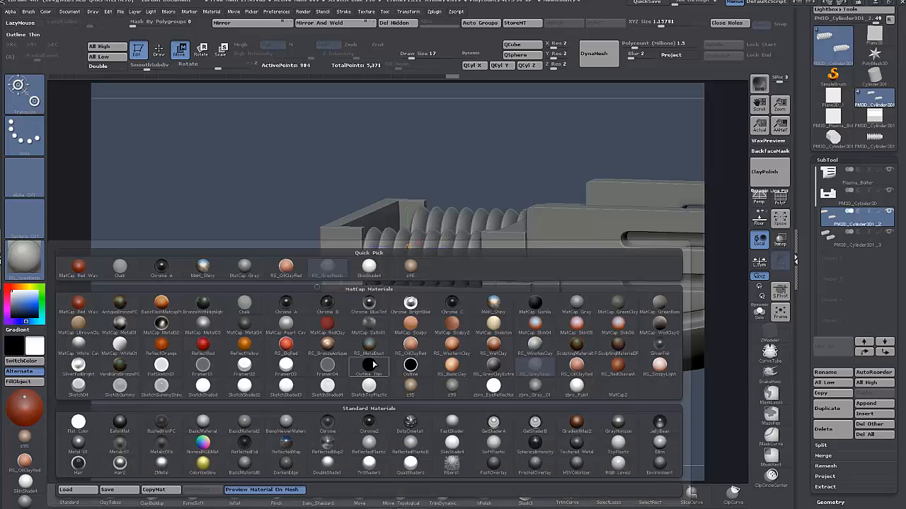
click(490, 368)
alt+drag(317, 287, 367, 293)
mouse_move(332, 380)
mouse_down()
mouse_move(313, 295)
mouse_move(307, 366)
mouse_move(301, 344)
mouse_move(327, 390)
mouse_move(347, 390)
mouse_move(337, 403)
mouse_move(338, 380)
mouse_up()
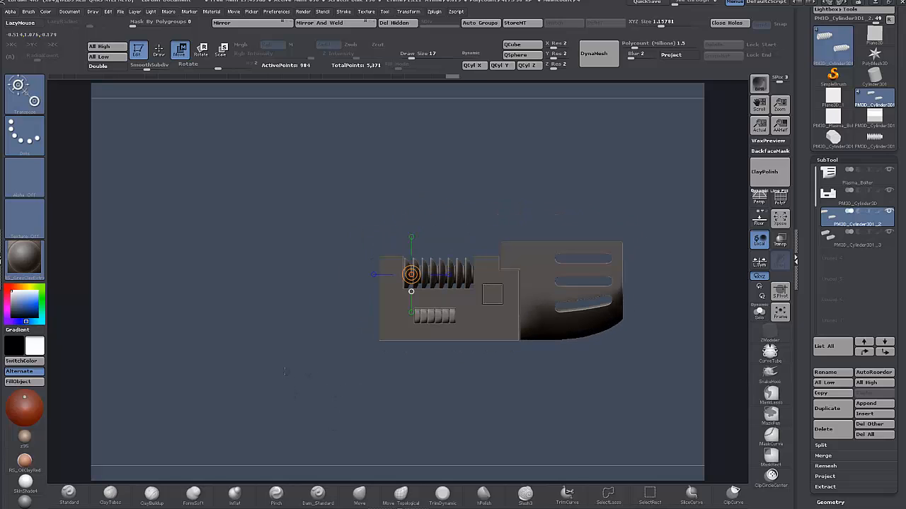
- In side view, stretch the large vent bar vertically with a transpose line until its ribs reach the housing's top edge
alt+drag(286, 371, 290, 451)
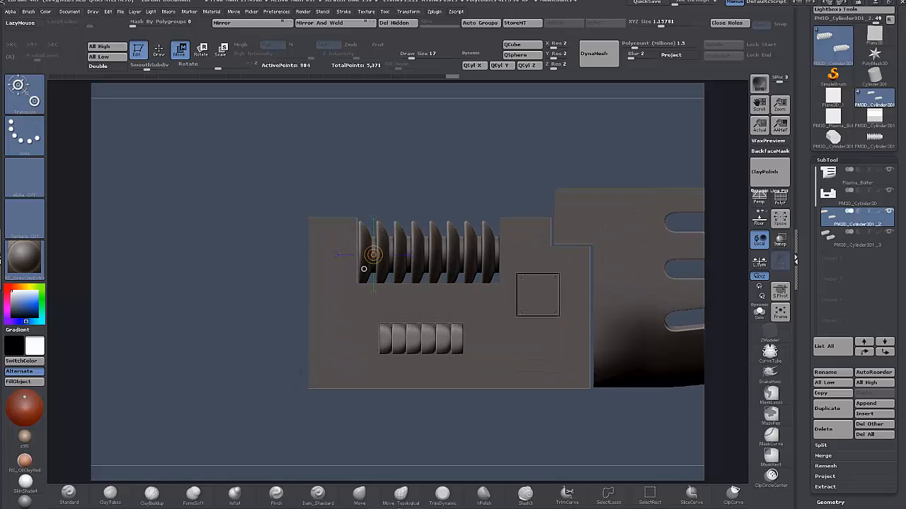
alt+drag(242, 292, 241, 319)
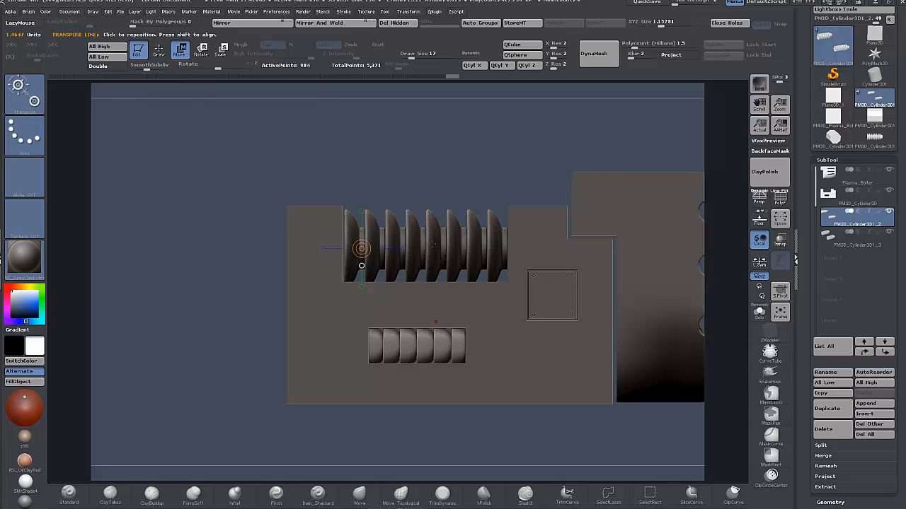
drag(429, 243, 430, 133)
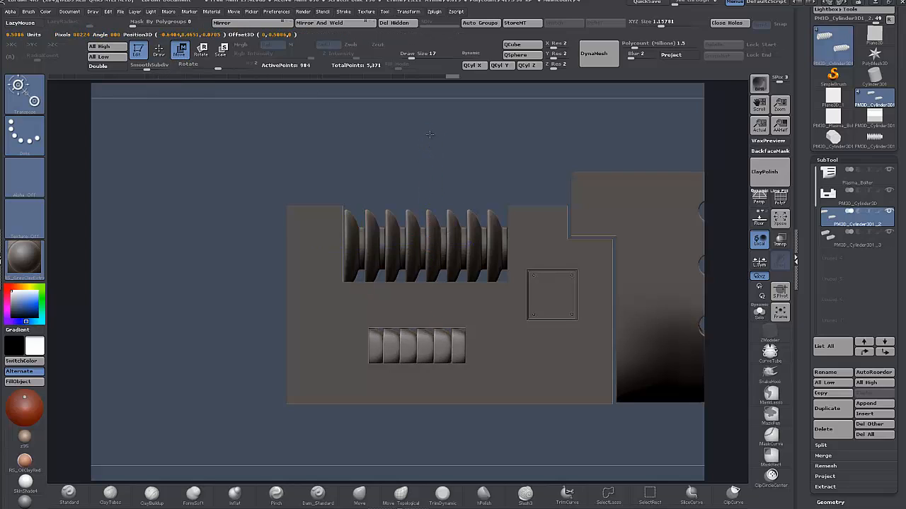
alt+click(394, 235)
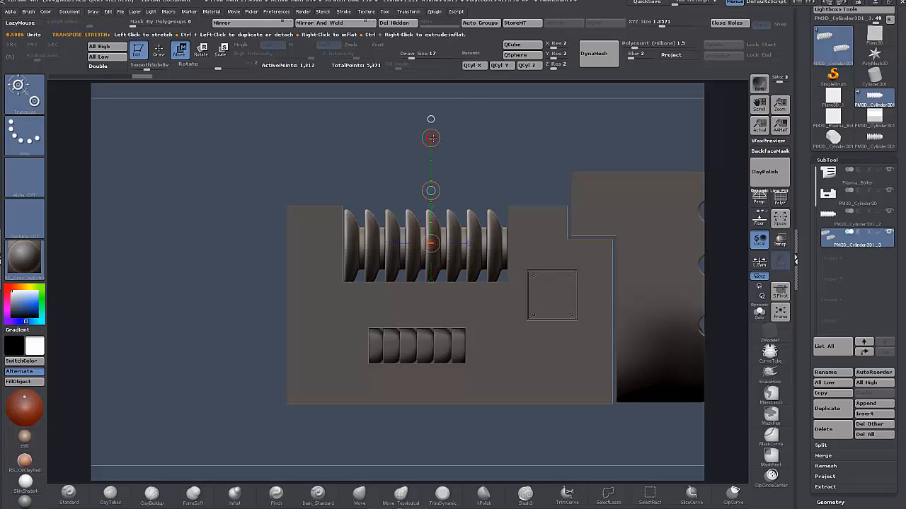
drag(431, 137, 432, 128)
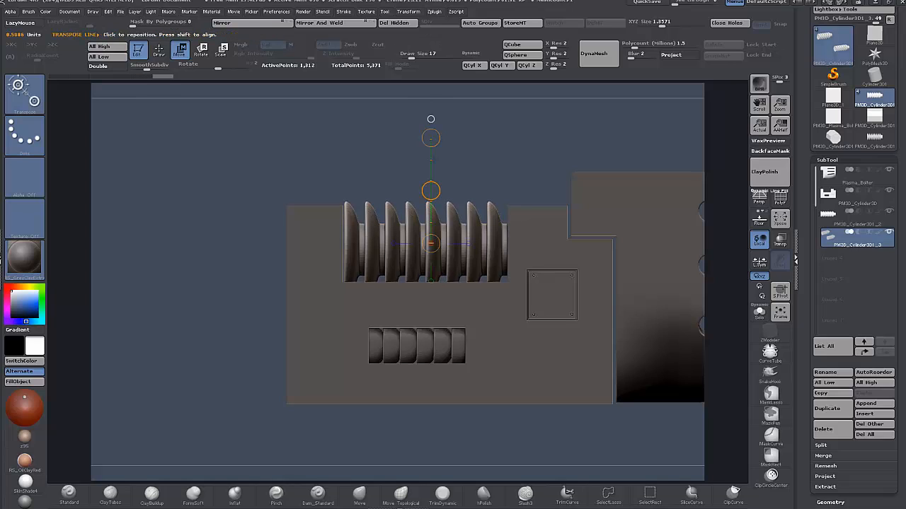
drag(431, 190, 431, 192)
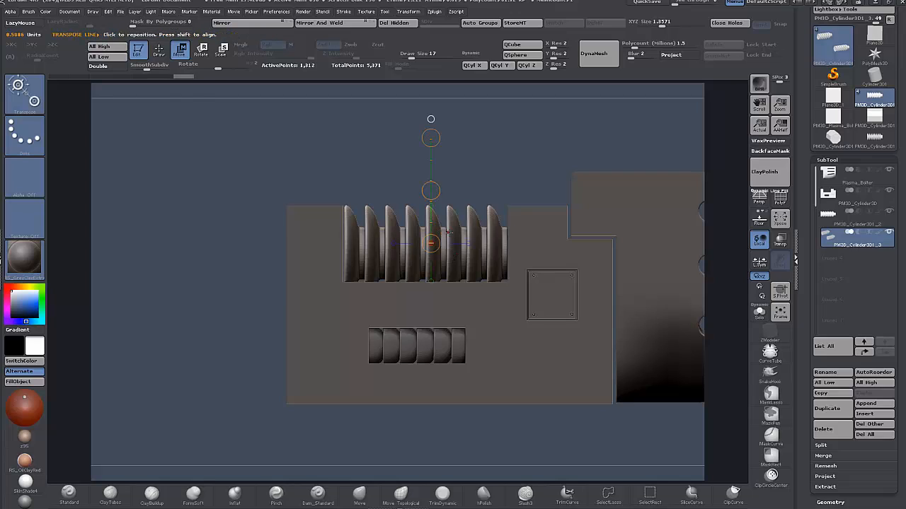
mouse_move(430, 242)
mouse_down()
mouse_move(534, 243)
mouse_move(483, 240)
mouse_up()
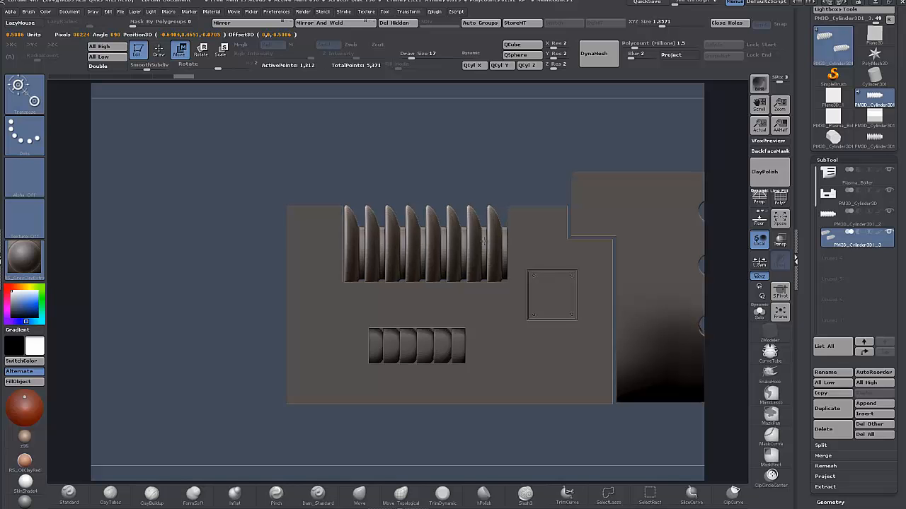
- Make the housing the active subtool and switch the material back to SkinShade4
drag(243, 357, 233, 382)
alt+drag(233, 342, 237, 424)
alt+drag(153, 390, 133, 358)
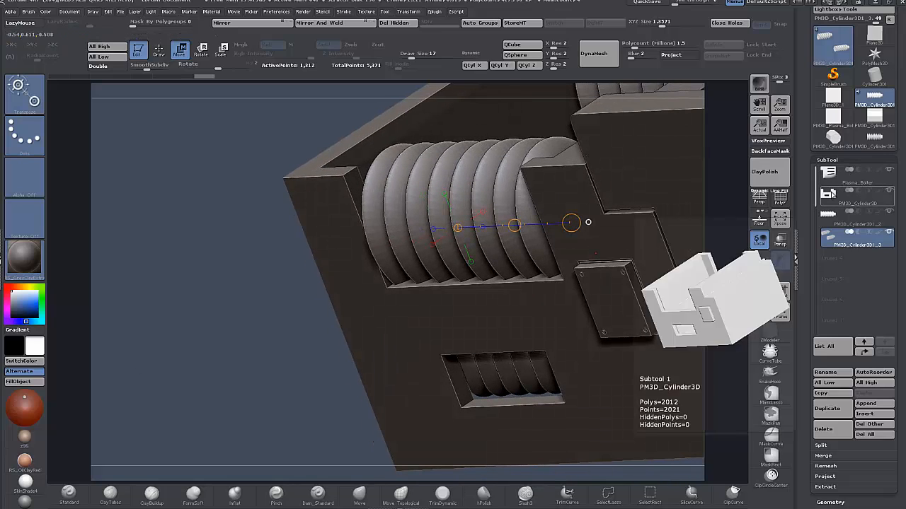
click(856, 196)
drag(222, 396, 216, 386)
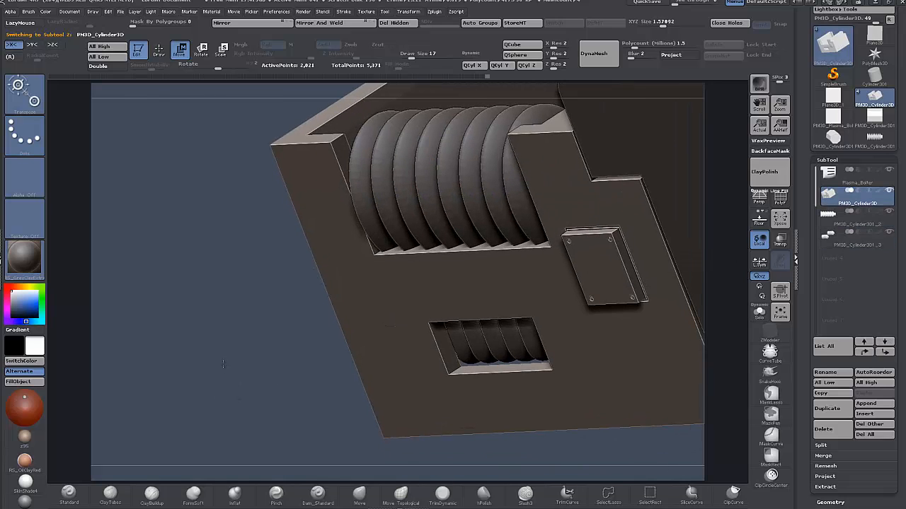
click(26, 481)
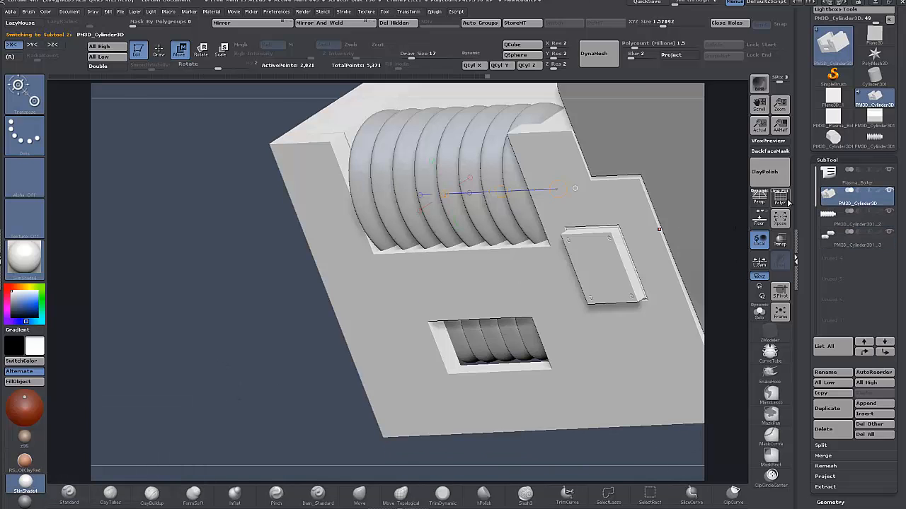
- With PolyFrame shown, use ZModeler's edge Slide on the complete edge loop to make the small vent opening's recess shallower
click(782, 201)
alt+drag(335, 364, 213, 334)
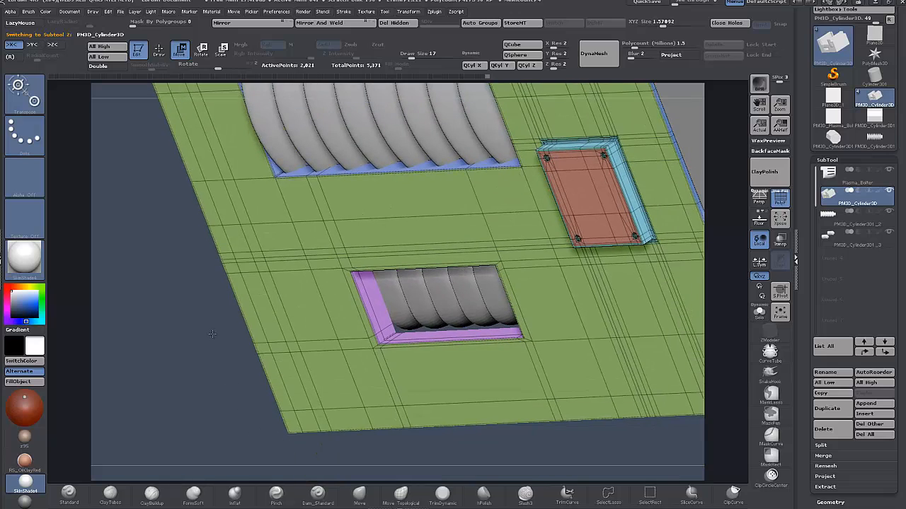
drag(228, 380, 255, 375)
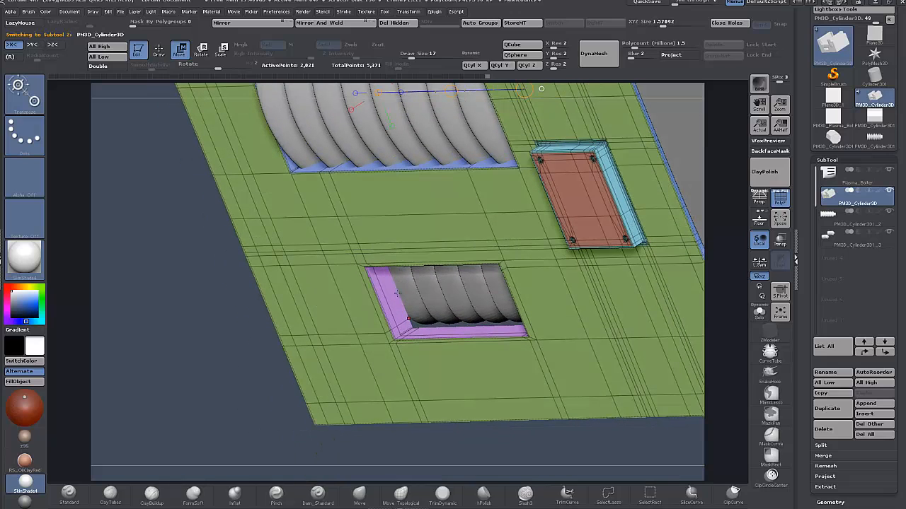
key(q)
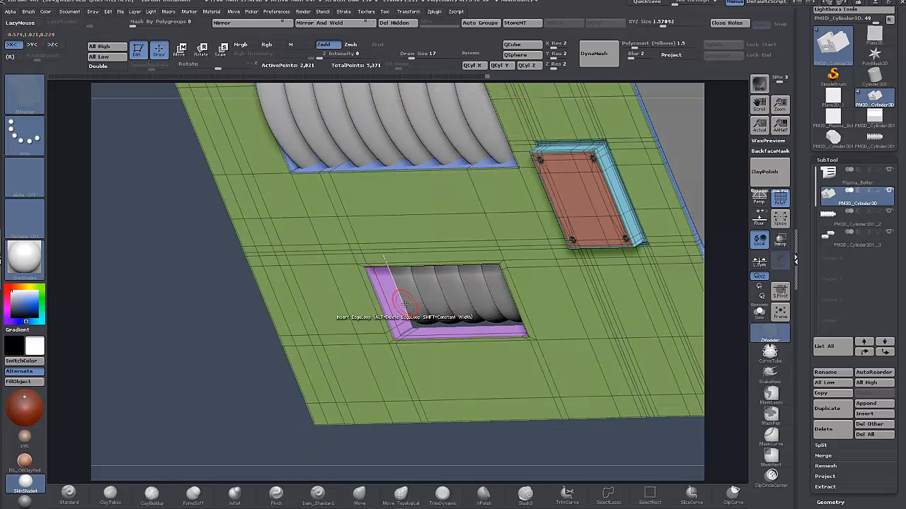
key(space)
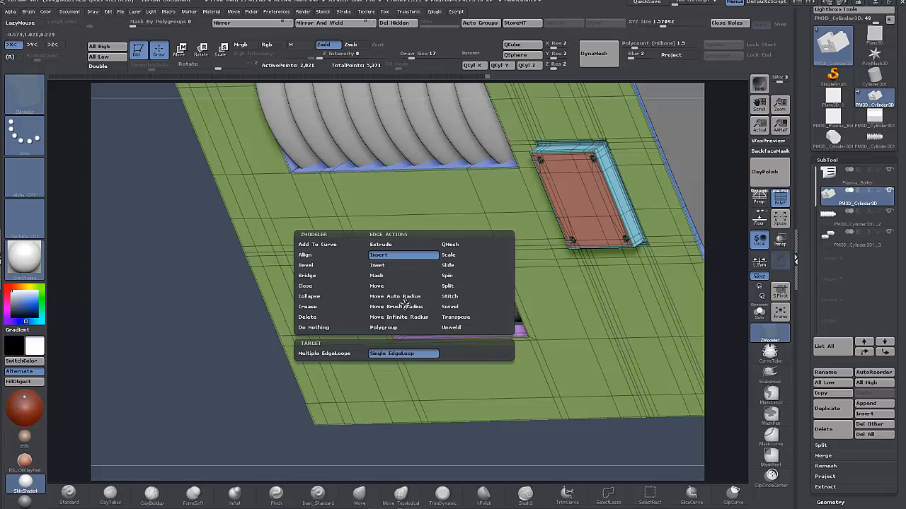
click(381, 287)
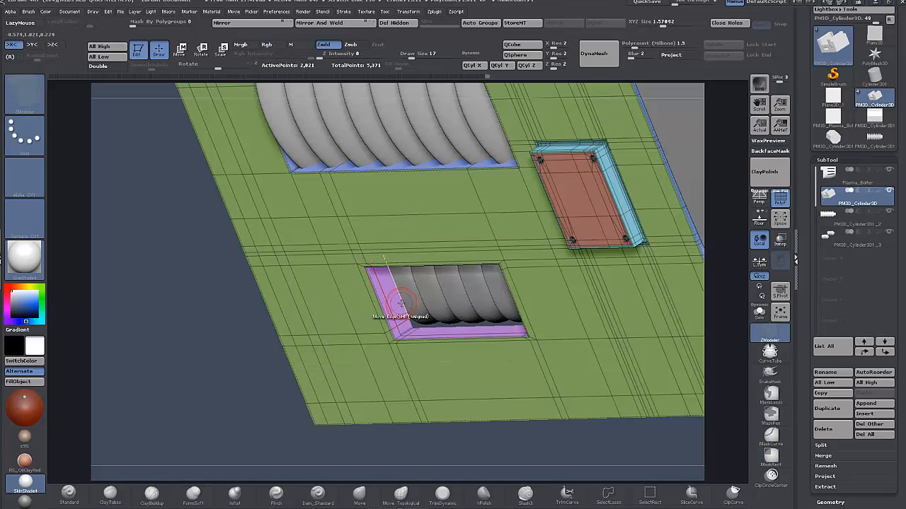
key(space)
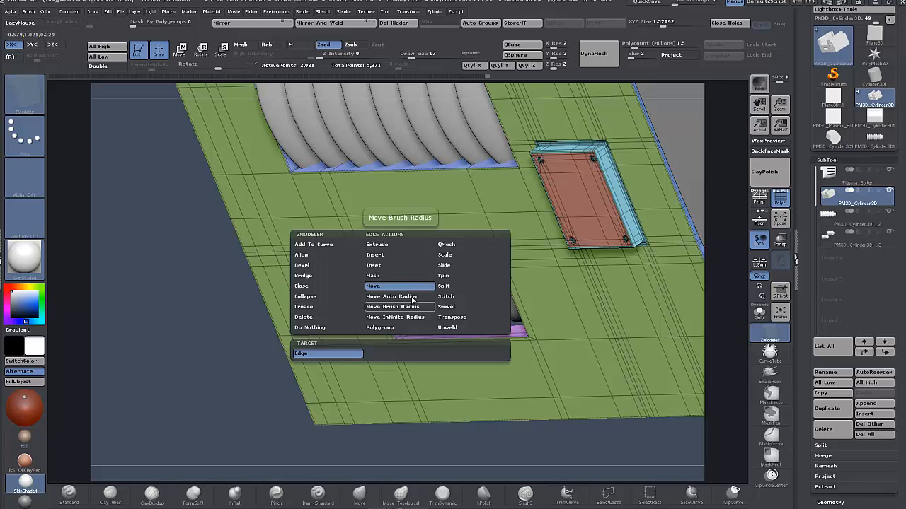
click(453, 265)
click(382, 355)
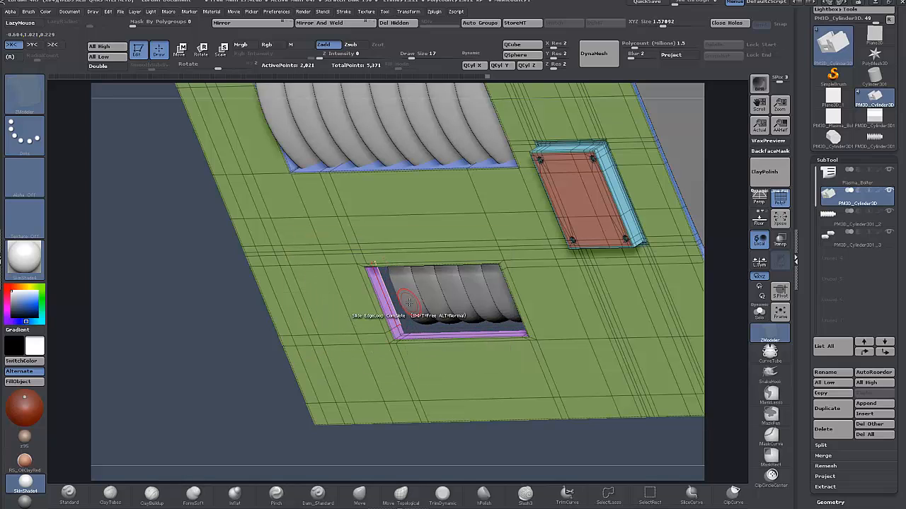
- Make the small vent bar the active subtool and move it outward in its opening with a horizontal transpose line
alt+click(394, 315)
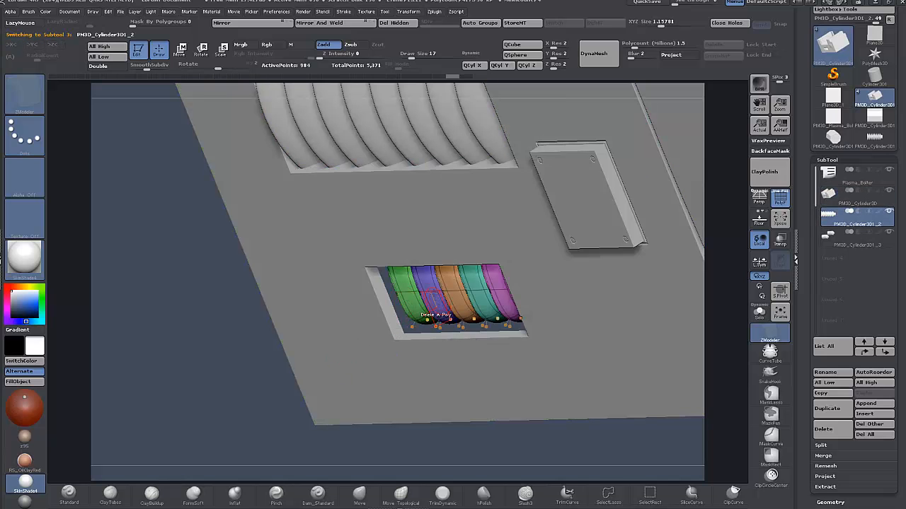
click(181, 50)
drag(172, 297, 255, 302)
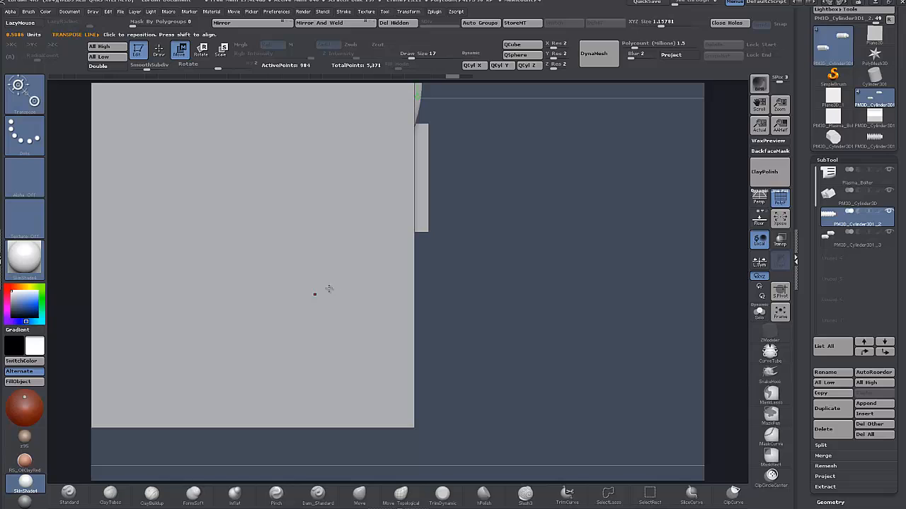
drag(328, 289, 508, 385)
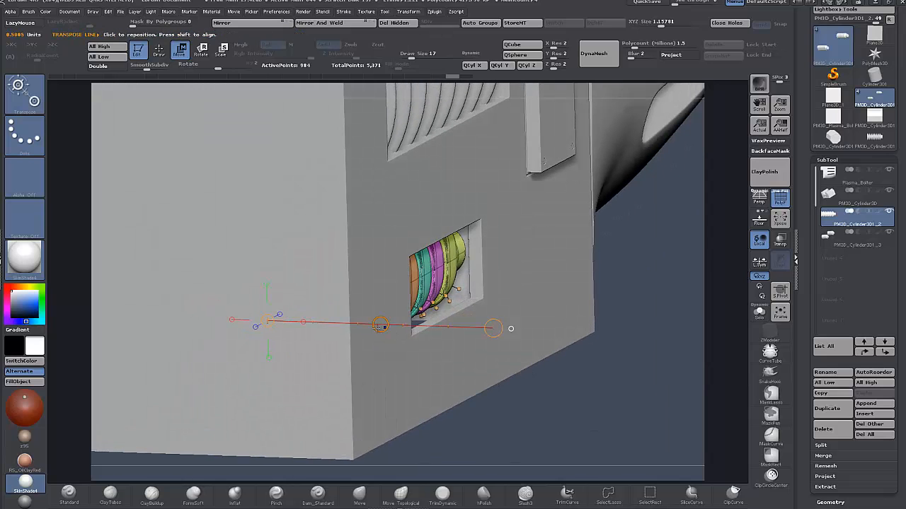
drag(387, 331, 395, 322)
alt+drag(515, 417, 535, 389)
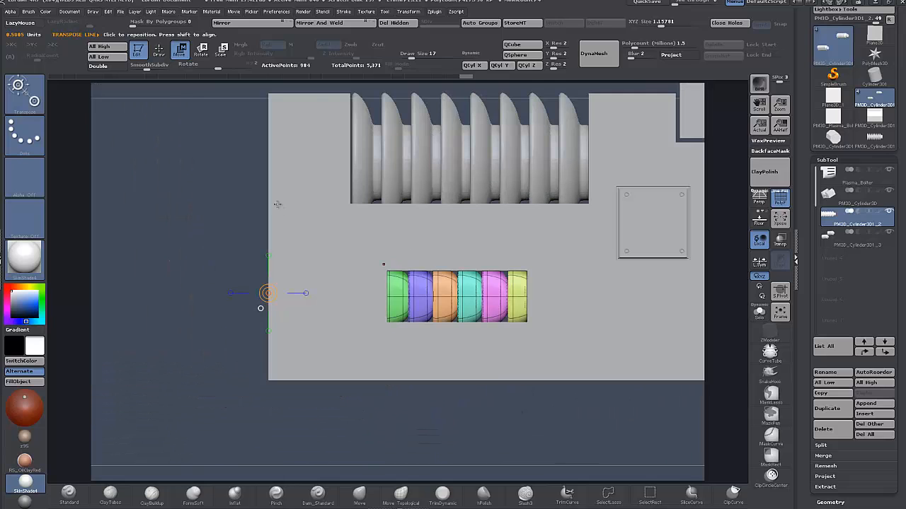
- Make the housing the active subtool again and isolate it with Solo
drag(247, 202, 210, 379)
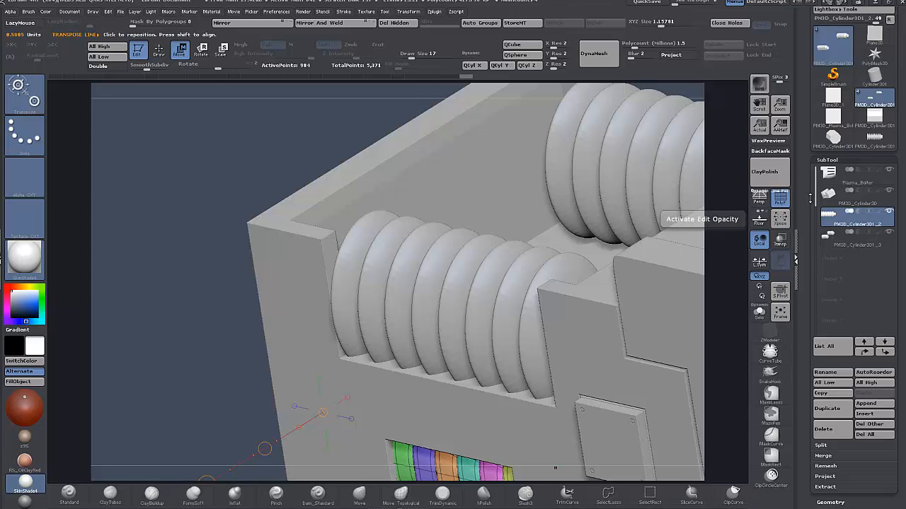
mouse_move(829, 179)
click(850, 196)
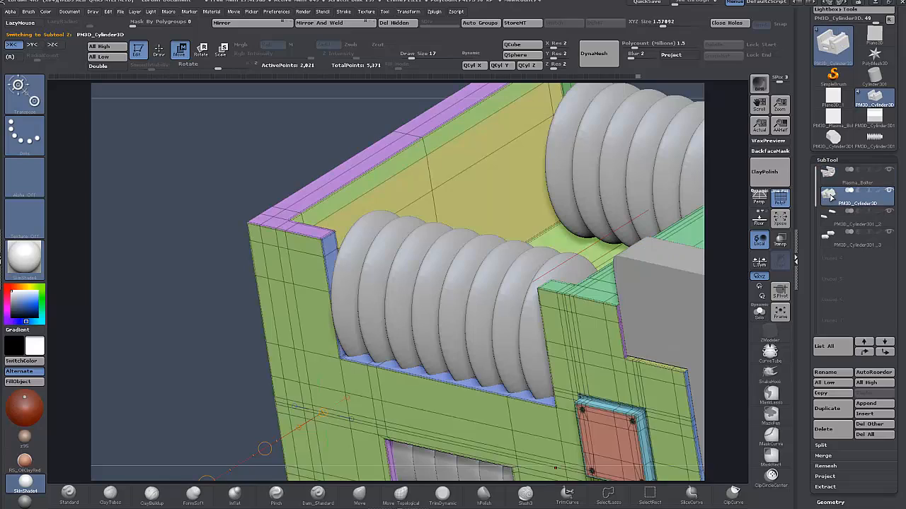
click(759, 312)
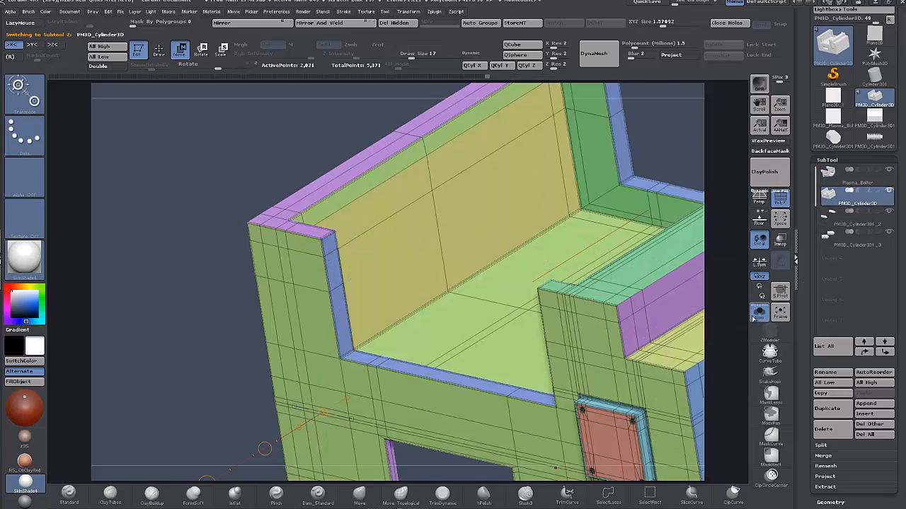
- Use ZModeler's polygon Move on the flat island to shift the housing's inner side wall outward, thinning the rim at the large vent opening
drag(205, 328, 217, 304)
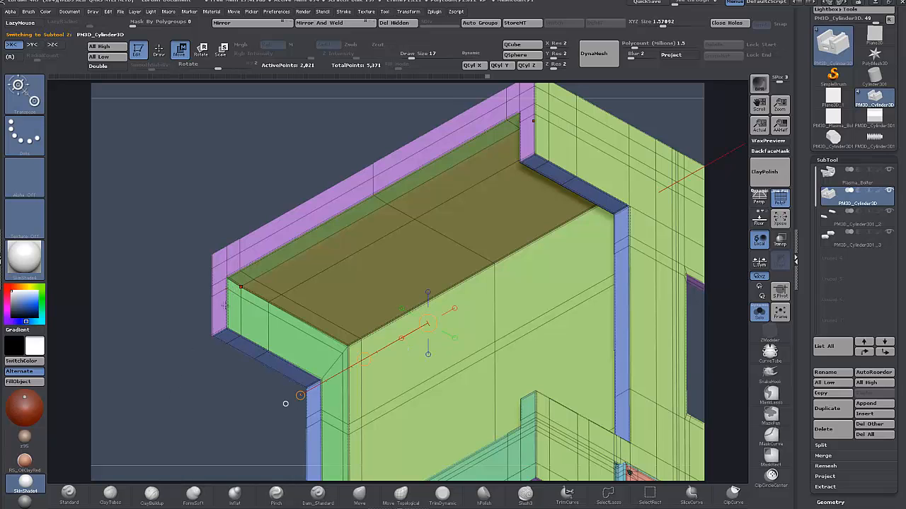
alt+drag(285, 404, 344, 252)
drag(240, 278, 315, 282)
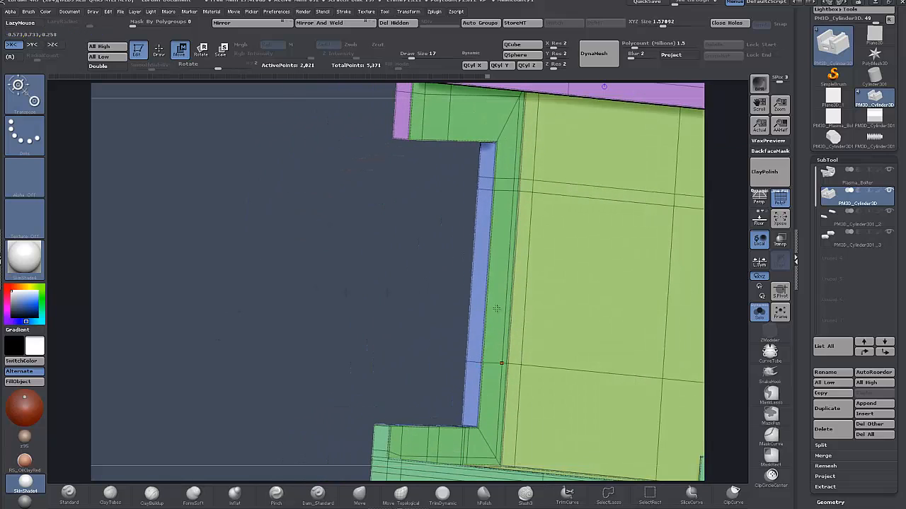
key(q)
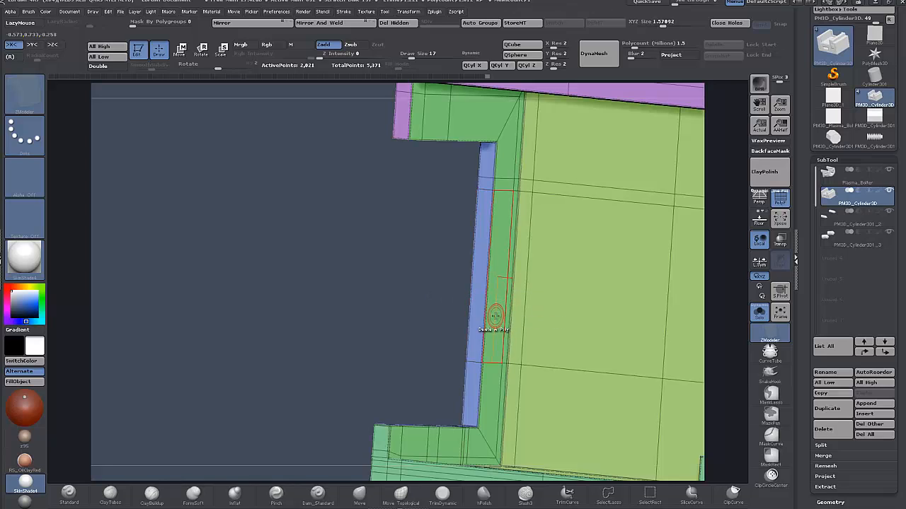
key(space)
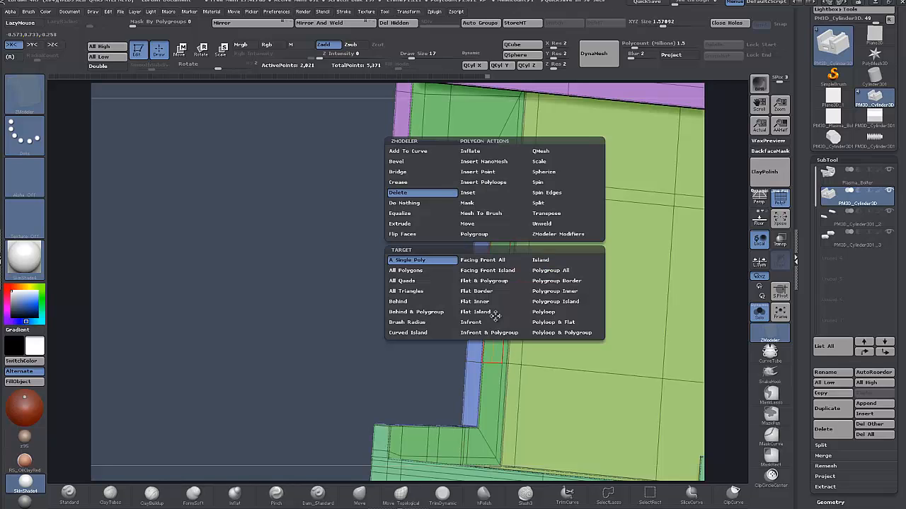
click(469, 223)
click(481, 313)
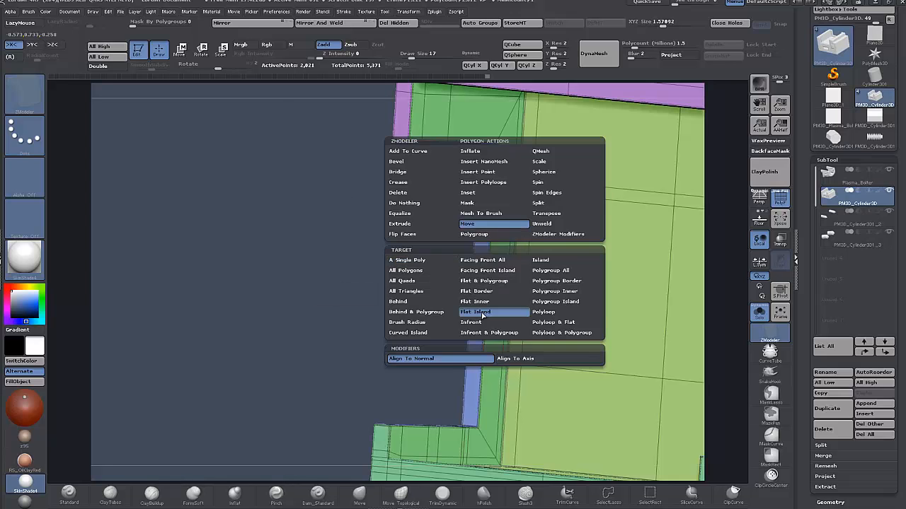
drag(495, 314, 477, 313)
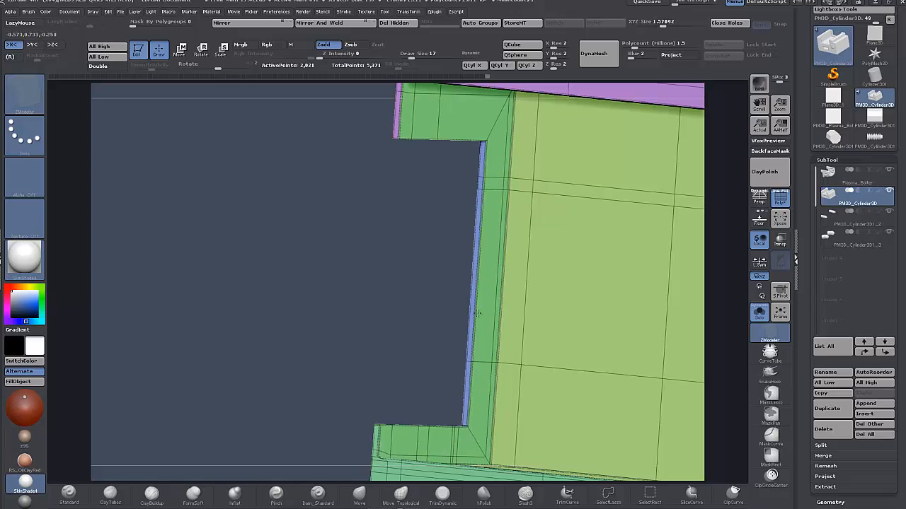
- Turn off Solo and make the large vent bars the active subtool
drag(269, 298, 298, 263)
click(758, 311)
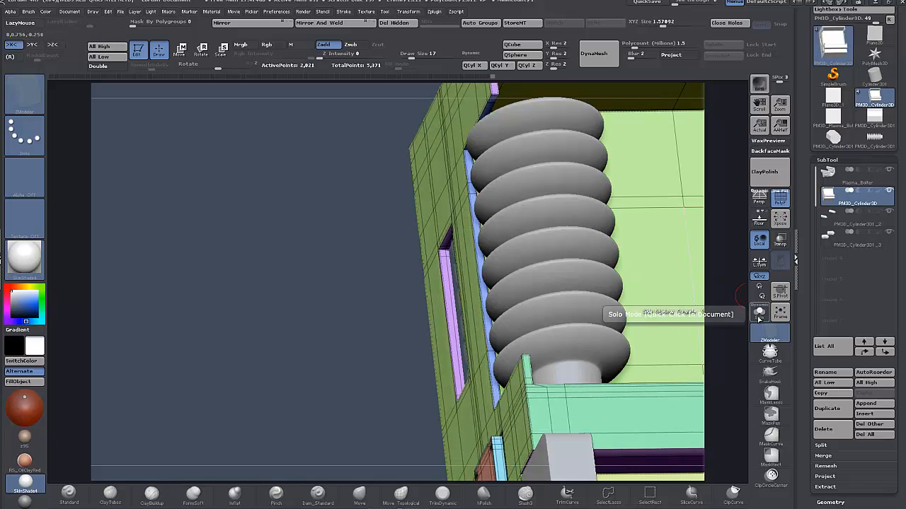
shift+drag(309, 323, 170, 404)
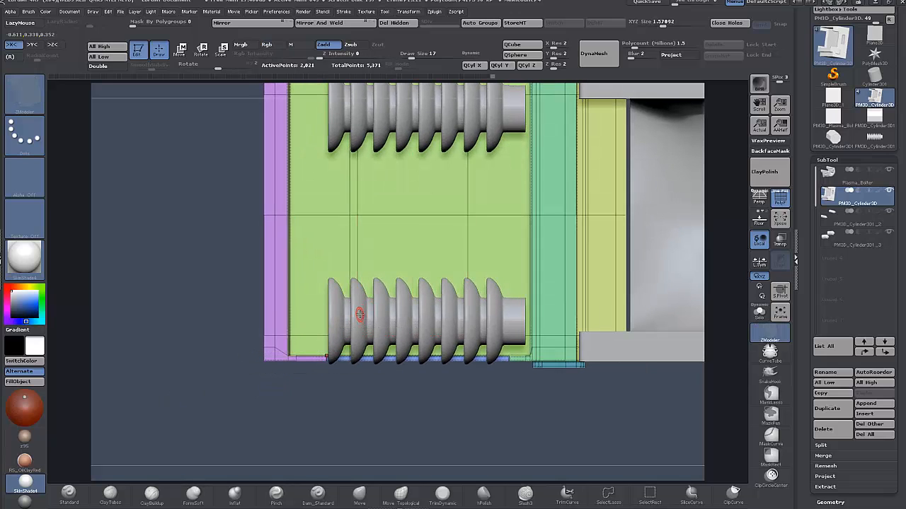
alt+click(359, 314)
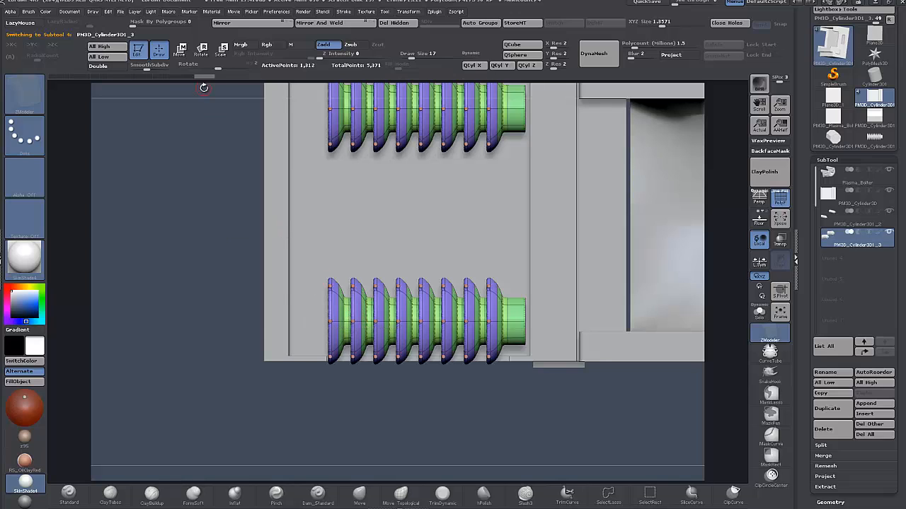
- Turn on X symmetry and move both large vent bars slightly inward with a transpose line so they sit within the vent openings
click(181, 49)
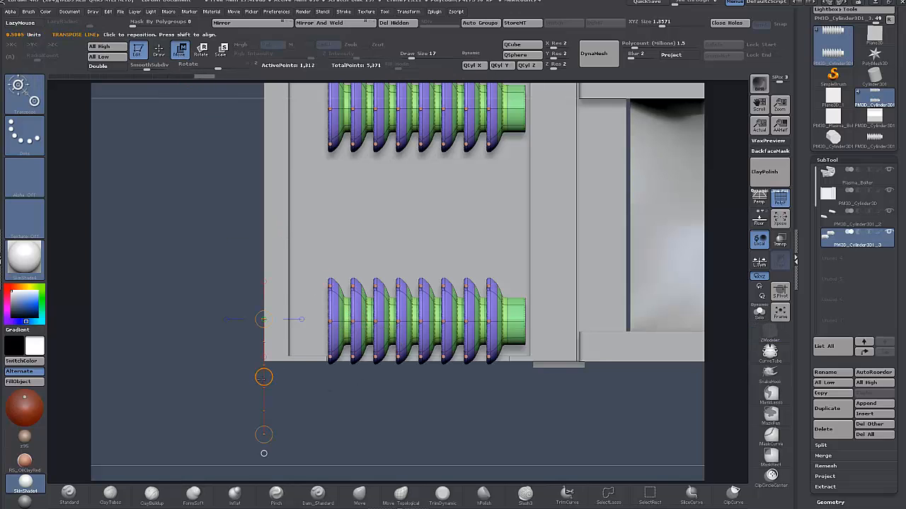
drag(263, 377, 262, 375)
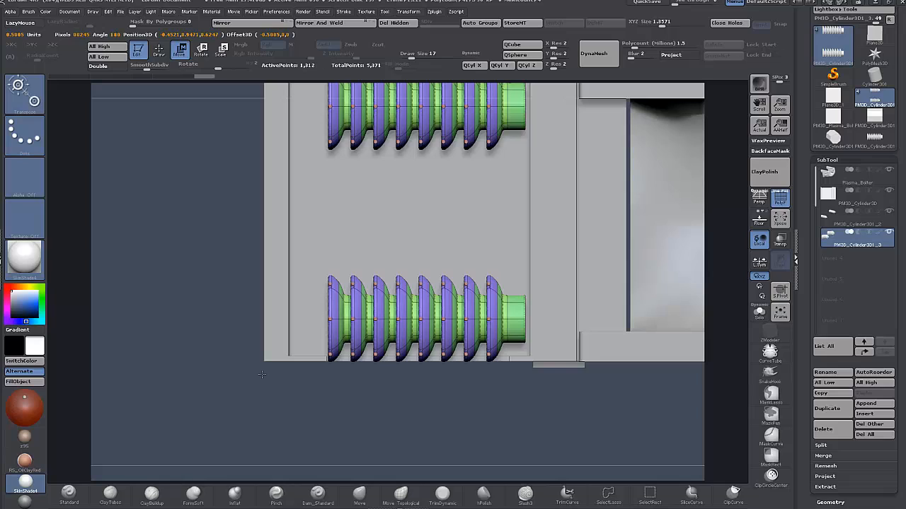
key(ctrl+z)
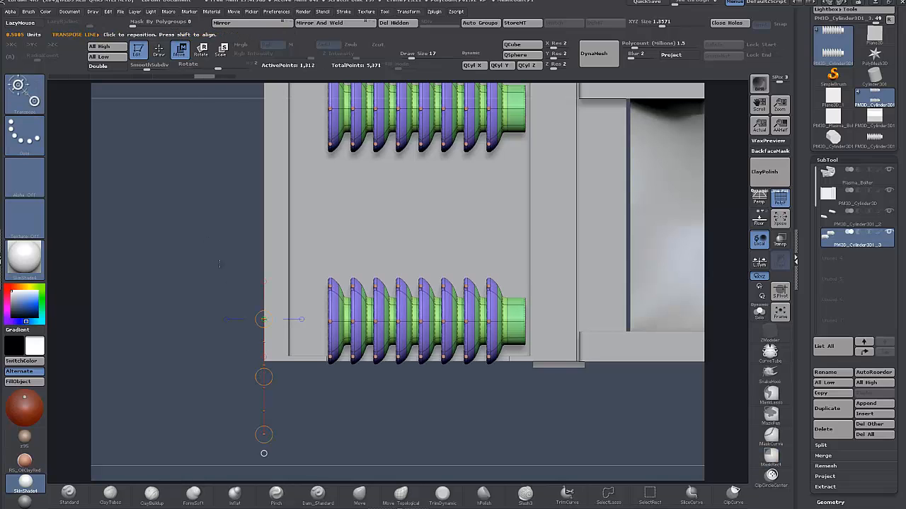
key(x)
mouse_move(206, 319)
mouse_down()
mouse_move(209, 290)
mouse_move(211, 331)
mouse_move(211, 311)
mouse_up()
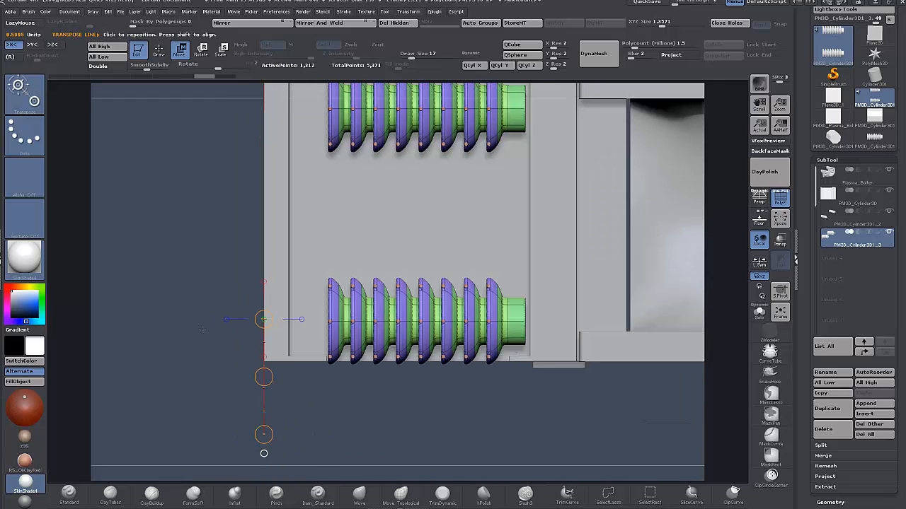
alt+drag(210, 223, 204, 257)
drag(258, 411, 259, 409)
drag(177, 425, 145, 347)
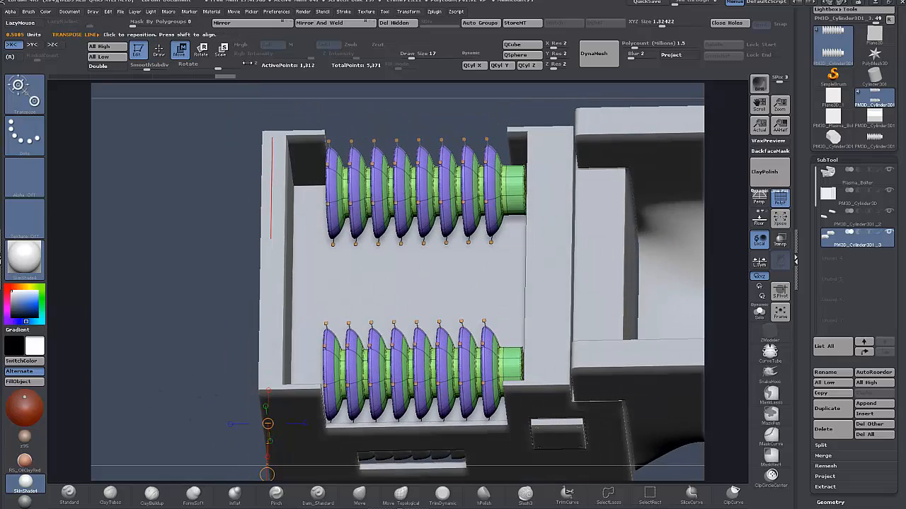
alt+drag(196, 389, 158, 413)
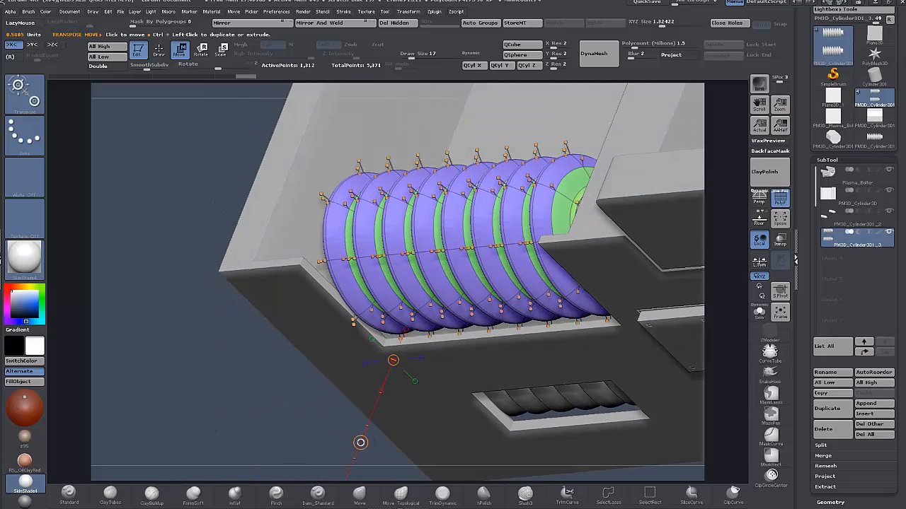
drag(360, 442, 360, 442)
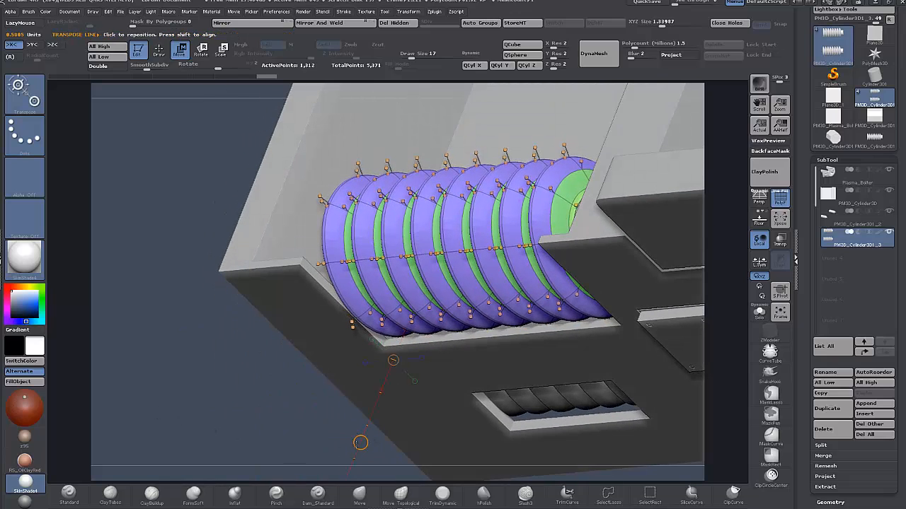
- Hide PolyFrame and show the Floor grid with the Plasma Gun reference image behind the side view of the model
alt+drag(244, 415, 374, 334)
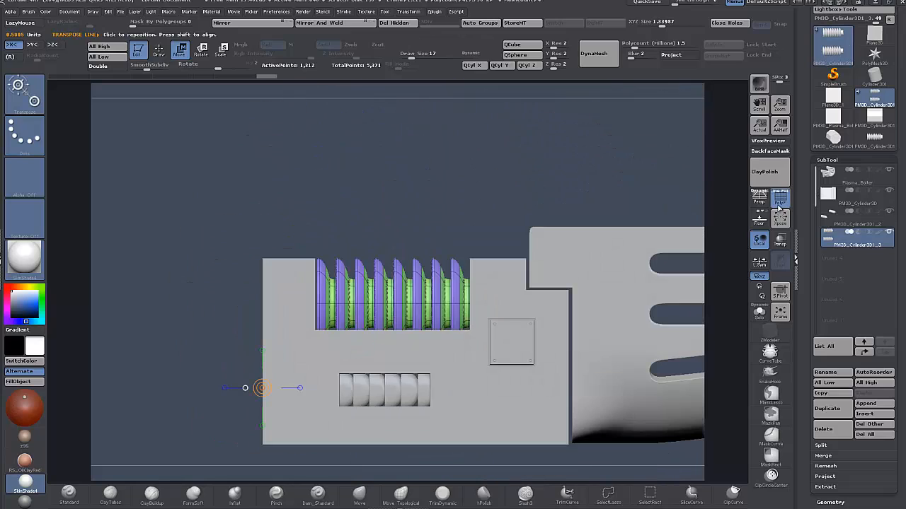
click(779, 202)
alt+drag(440, 122, 465, 275)
mouse_move(424, 414)
mouse_down()
mouse_move(485, 417)
mouse_move(437, 421)
mouse_up()
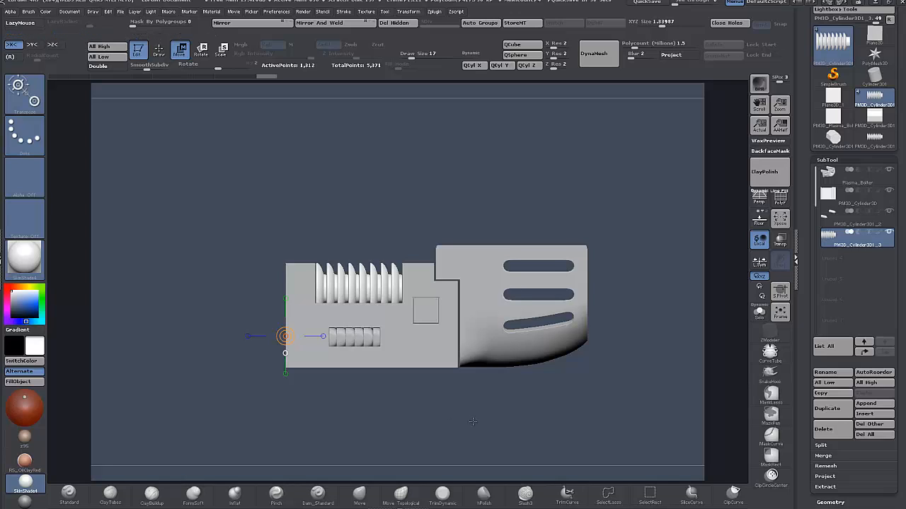
drag(471, 422, 500, 418)
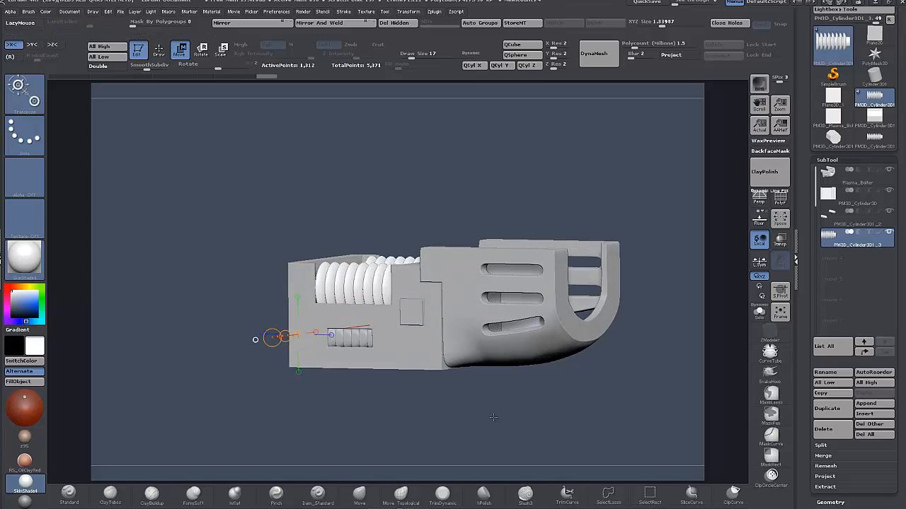
click(759, 219)
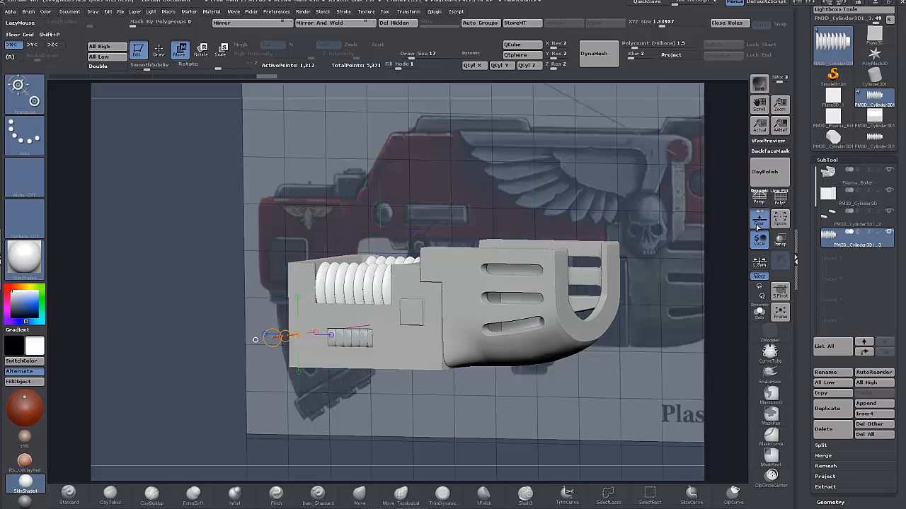
shift+drag(158, 329, 170, 325)
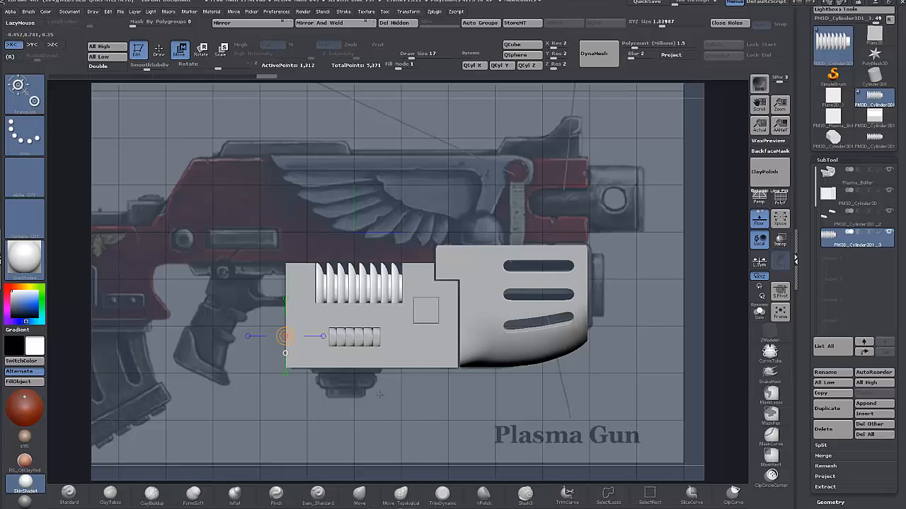
alt+drag(379, 394, 472, 382)
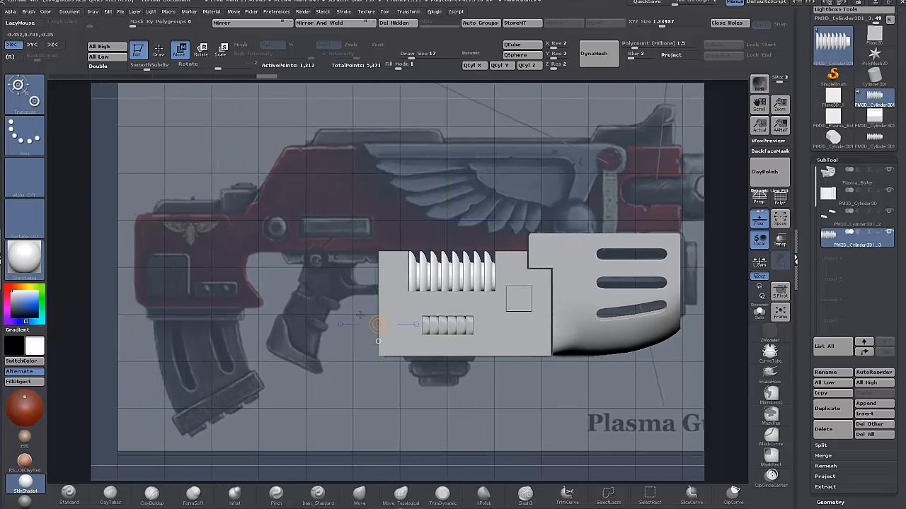